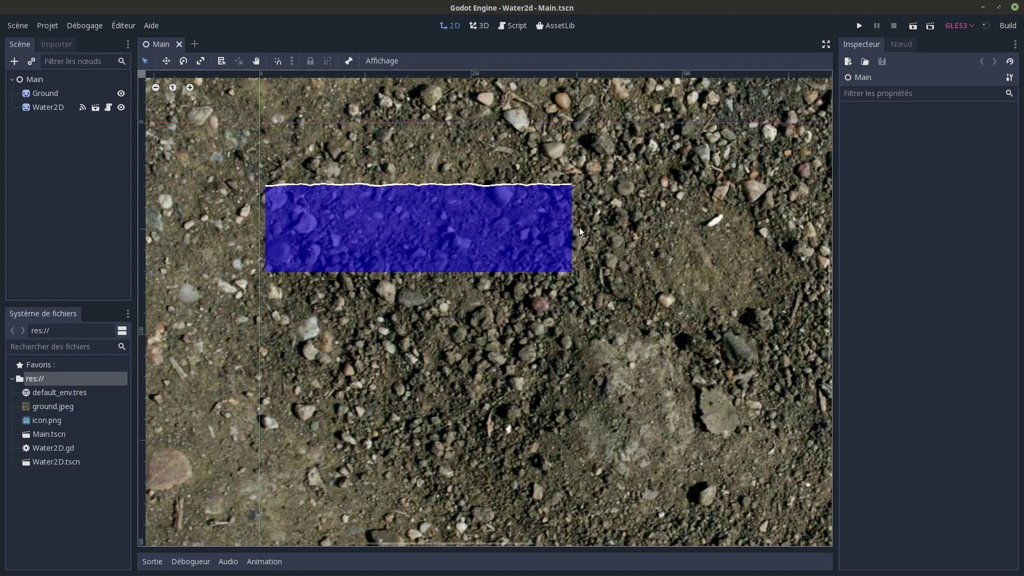
Step: Tint the Water2D shader's Color parameter a half-transparent blue (0, 46, 255, 128)
{"action": "left_click", "coordinate": [408, 235]}
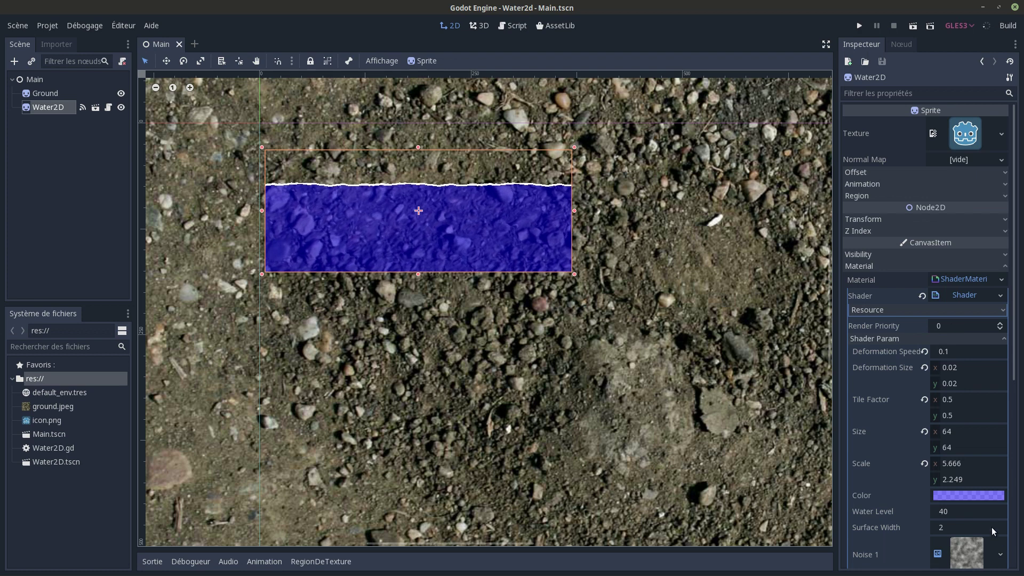
{"action": "left_click", "coordinate": [975, 500]}
{"action": "left_click_drag", "start_coordinate": [930, 358], "coordinate": [931, 333]}
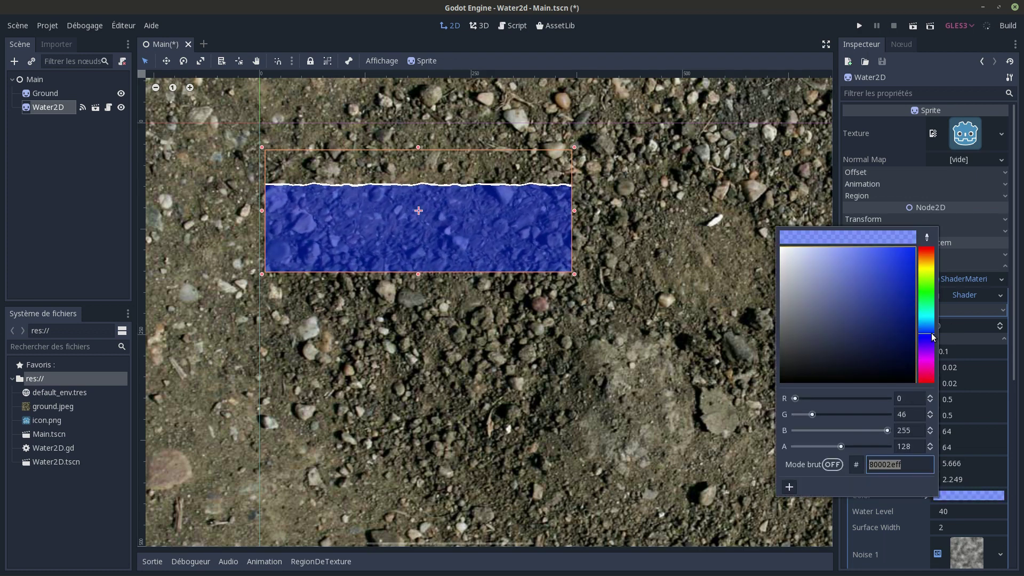
{"action": "left_click", "coordinate": [559, 308]}
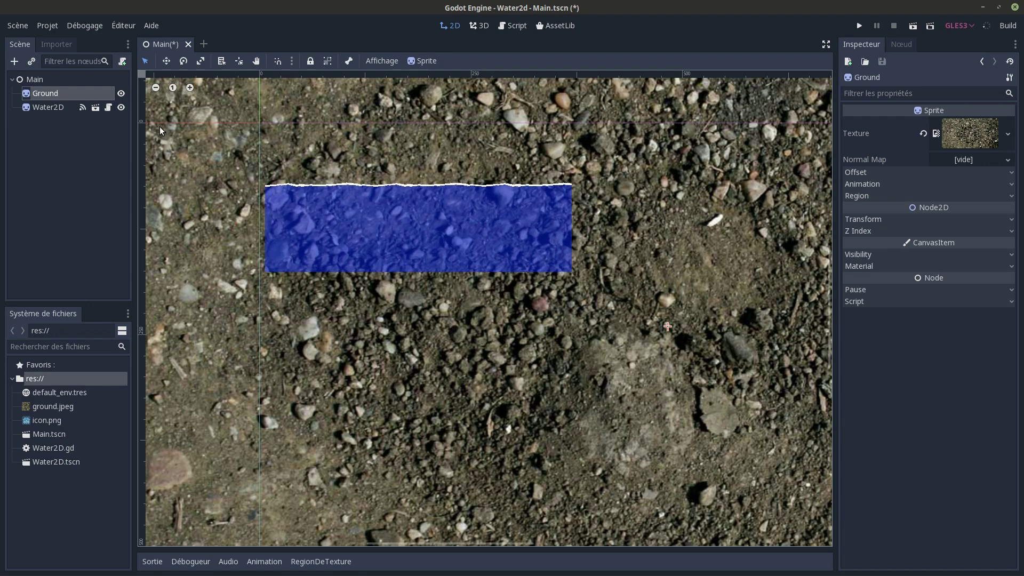
{"action": "key", "text": "ctrl+alt+Right"}
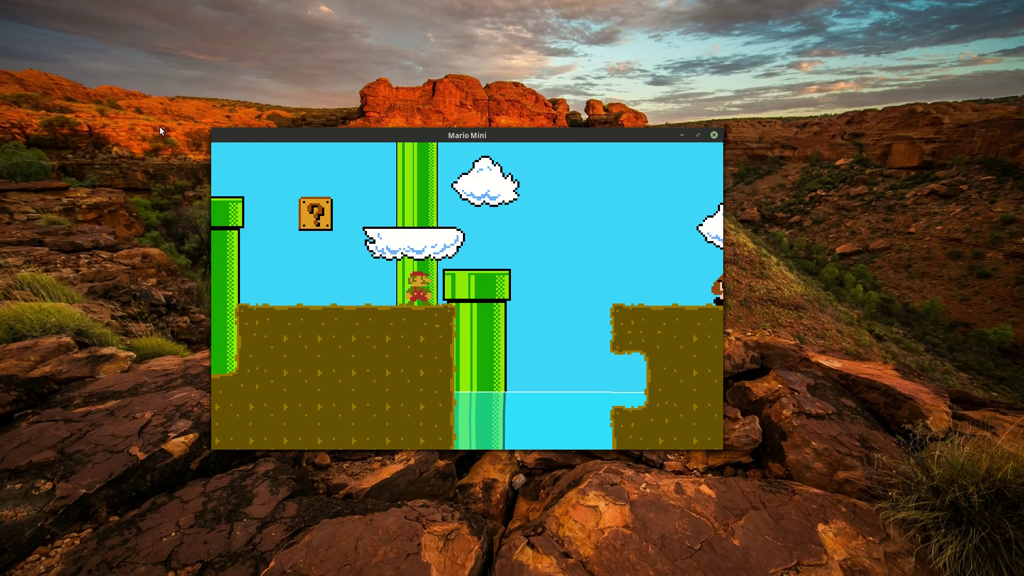
{"action": "key", "text": "Right"}
{"action": "key", "text": "Right"}
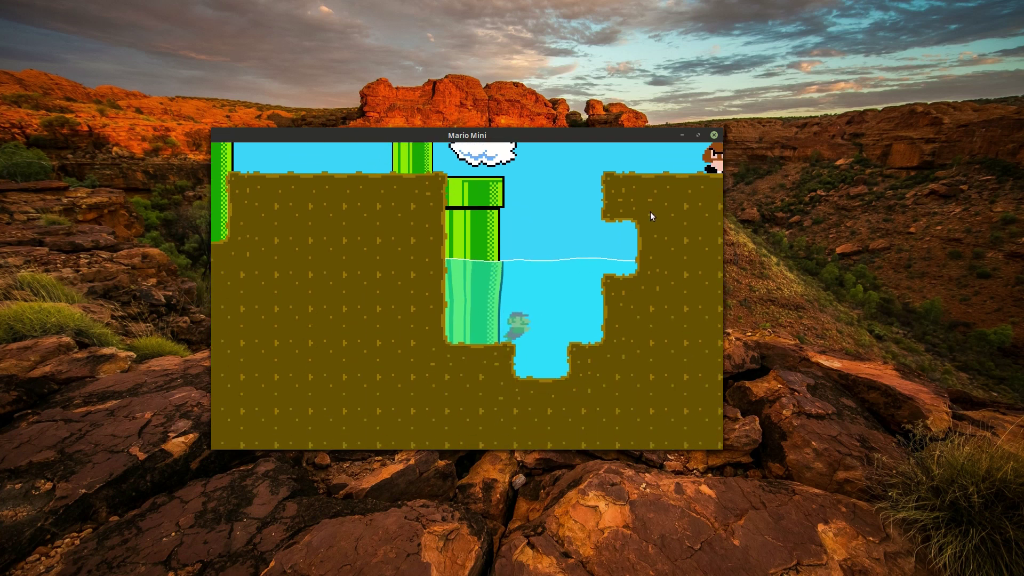
{"action": "key", "text": "Up"}
{"action": "key", "text": "Up"}
{"action": "key", "text": "Right"}
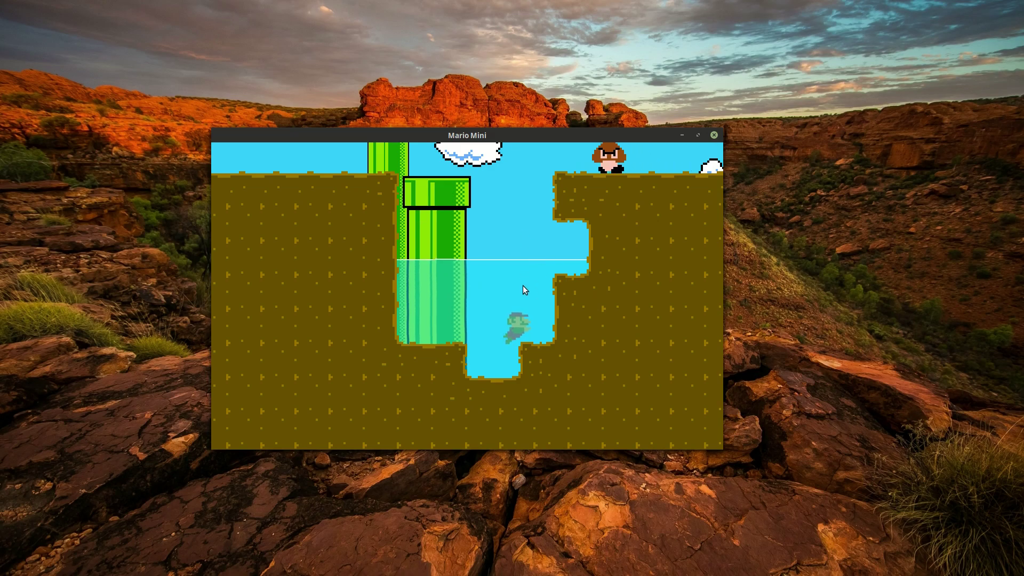
{"action": "key", "text": "ctrl+alt+Left"}
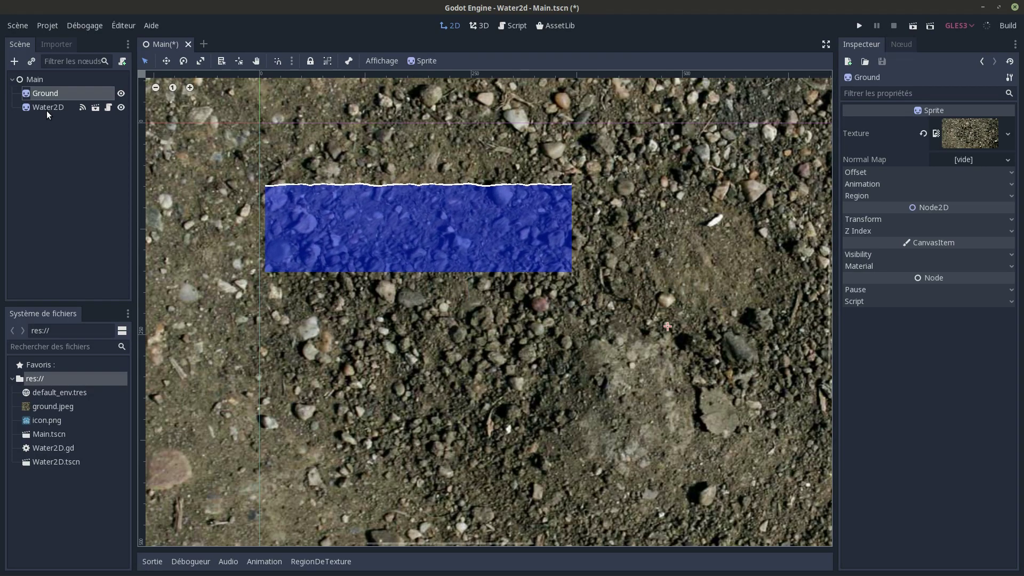
Step: Open Water2D.tscn and add blank lines below the surface_width uniform in its shader
{"action": "left_click", "coordinate": [95, 107]}
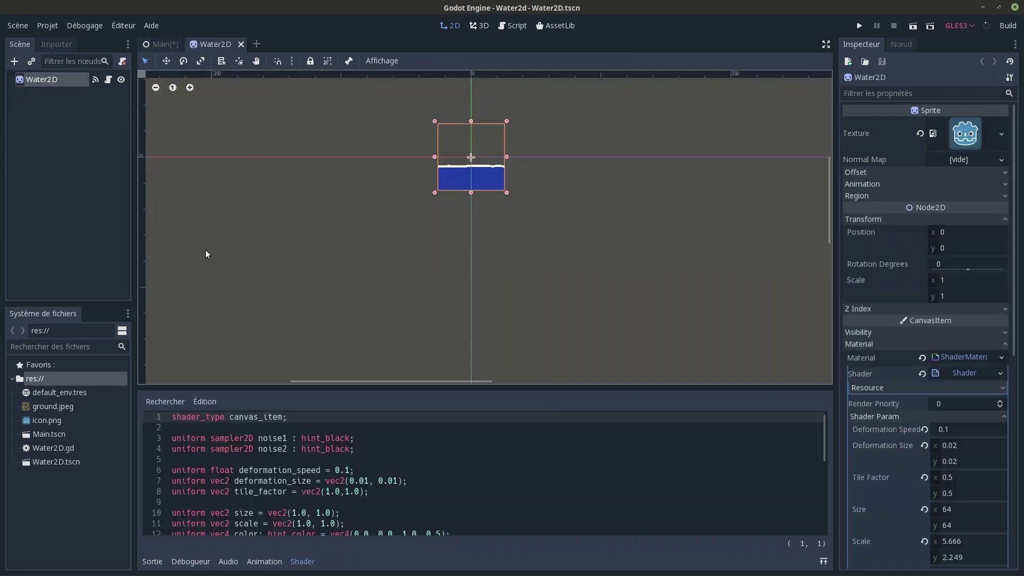
{"action": "left_click_drag", "start_coordinate": [470, 388], "coordinate": [470, 295]}
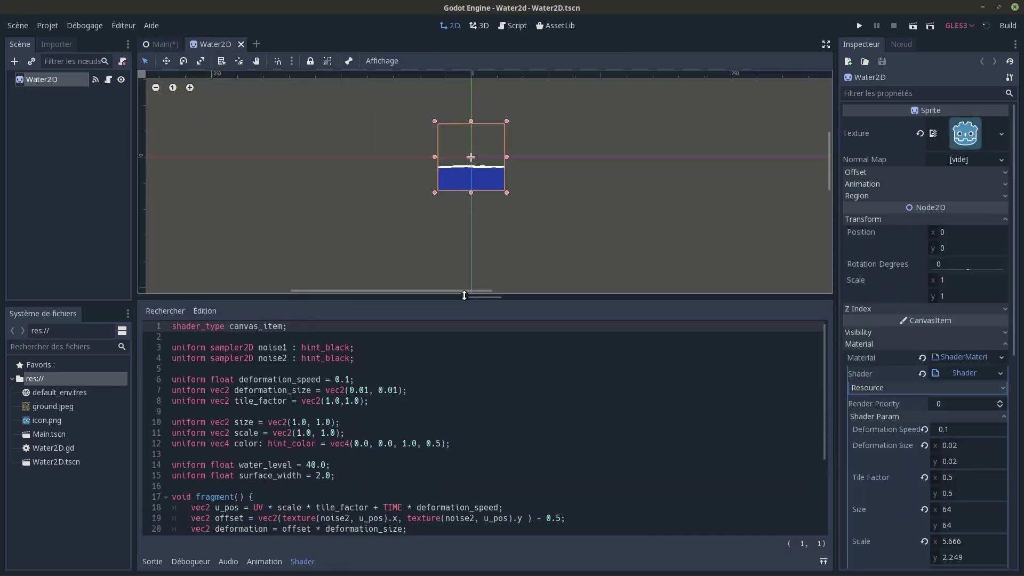
{"action": "scroll", "coordinate": [349, 378], "scroll_direction": "down", "scroll_amount": 3}
{"action": "left_click", "coordinate": [349, 377]}
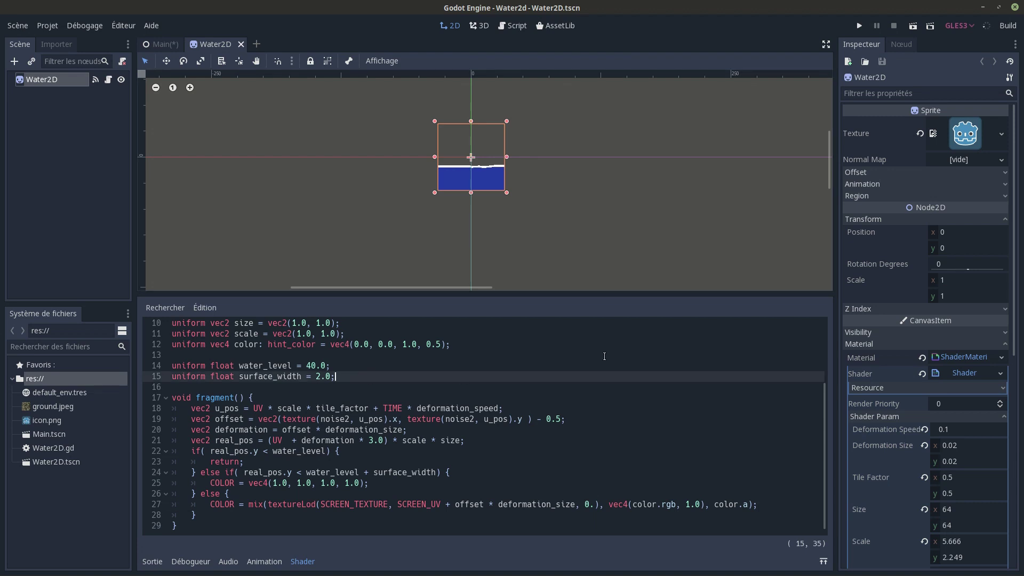
{"action": "key", "text": "Return"}
{"action": "key", "text": "Return"}
{"action": "type", "text": "float"}
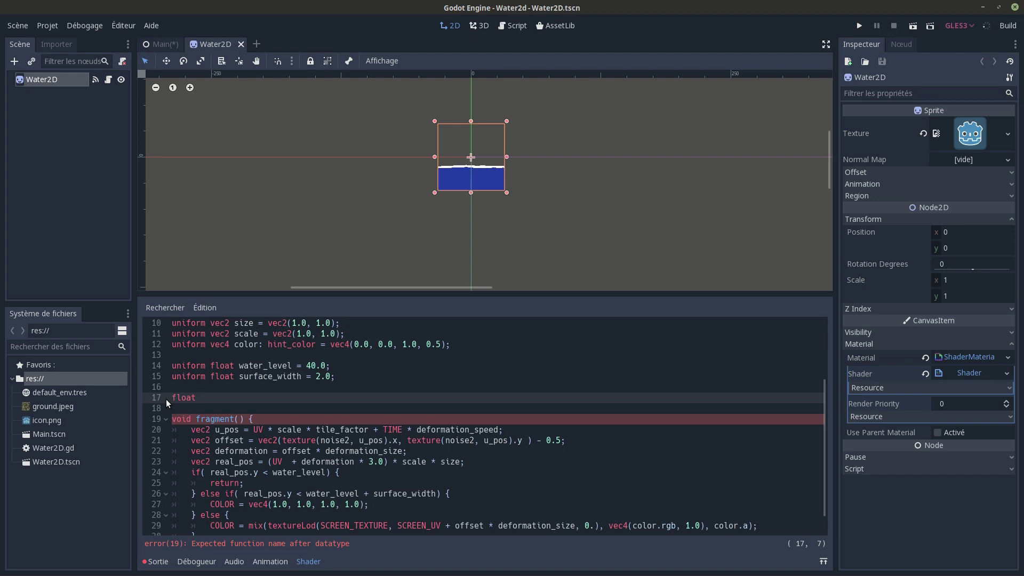
Step: Write the signature add_wave_impact(vec2 pixel_pos, vec2 impact_pixel_pos, float time_since_impact) {
{"action": "type", "text": "a"}
{"action": "type", "text": "dd_"}
{"action": "type", "text": "wave_"}
{"action": "type", "text": "impacrt"}
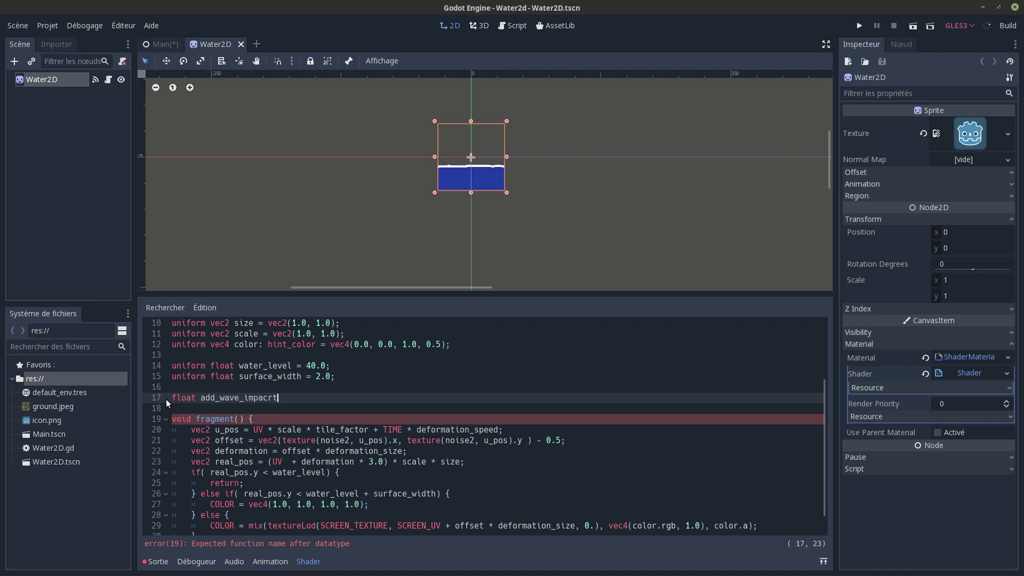
{"action": "key", "text": "BackSpace"}
{"action": "key", "text": "BackSpace"}
{"action": "type", "text": "t("}
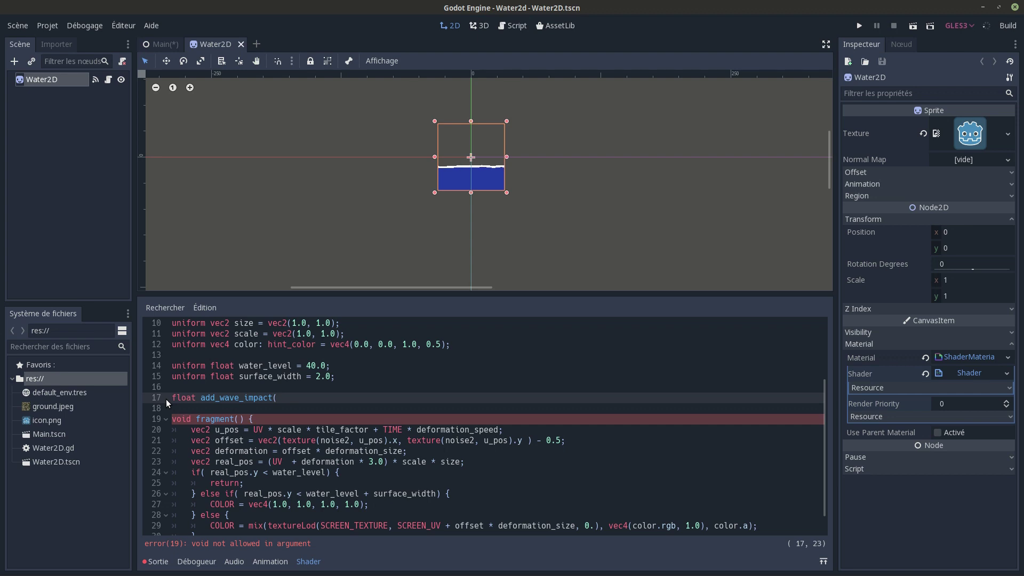
{"action": "type", "text": "."}
{"action": "key", "text": "BackSpace"}
{"action": "type", "text": "v"}
{"action": "type", "text": "ec2 pix"}
{"action": "type", "text": "el_pos,"}
{"action": "type", "text": "vec"}
{"action": "type", "text": "2 i"}
{"action": "type", "text": "mpact_"}
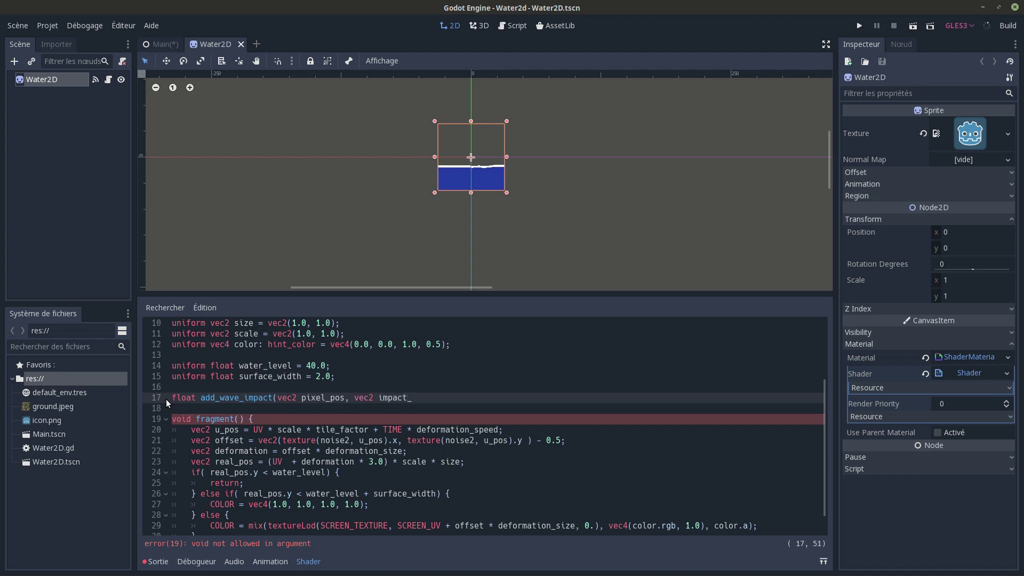
{"action": "type", "text": "pixel_pos,"}
{"action": "type", "text": " float t"}
{"action": "type", "text": "ime_sinc"}
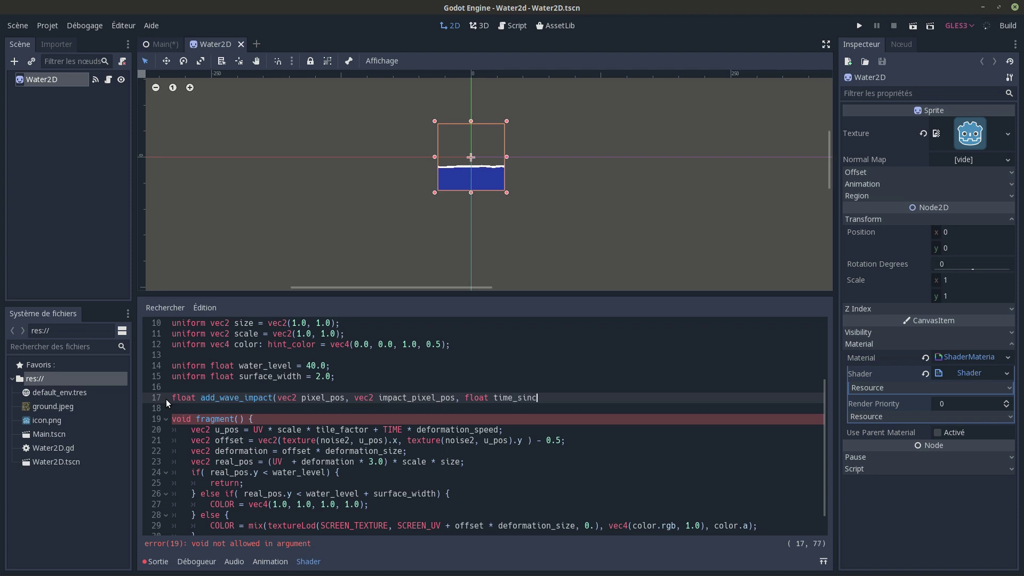
{"action": "type", "text": "e_impact"}
{"action": "type", "text": ") {"}
Step: Close the function body and compute float dist = length(pixel_pos - impact_pixel_pos) inside it
{"action": "key", "text": "Return"}
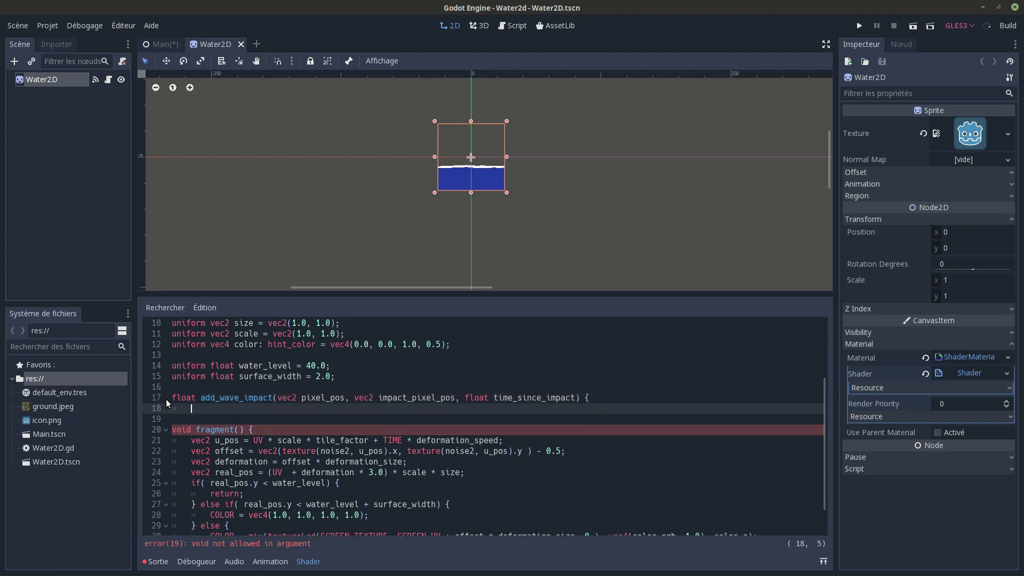
{"action": "key", "text": "Return"}
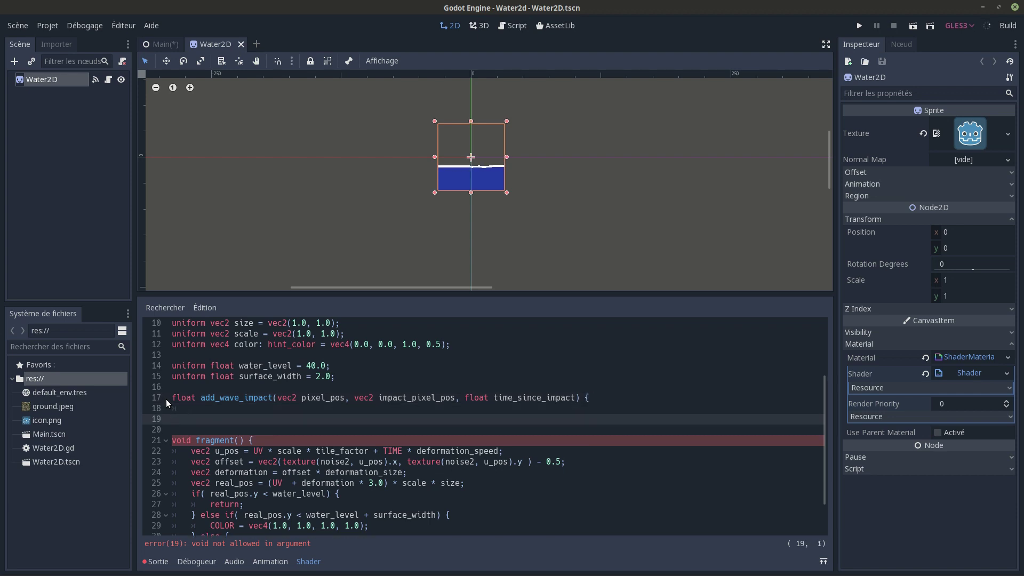
{"action": "type", "text": "}"}
{"action": "key", "text": "Up"}
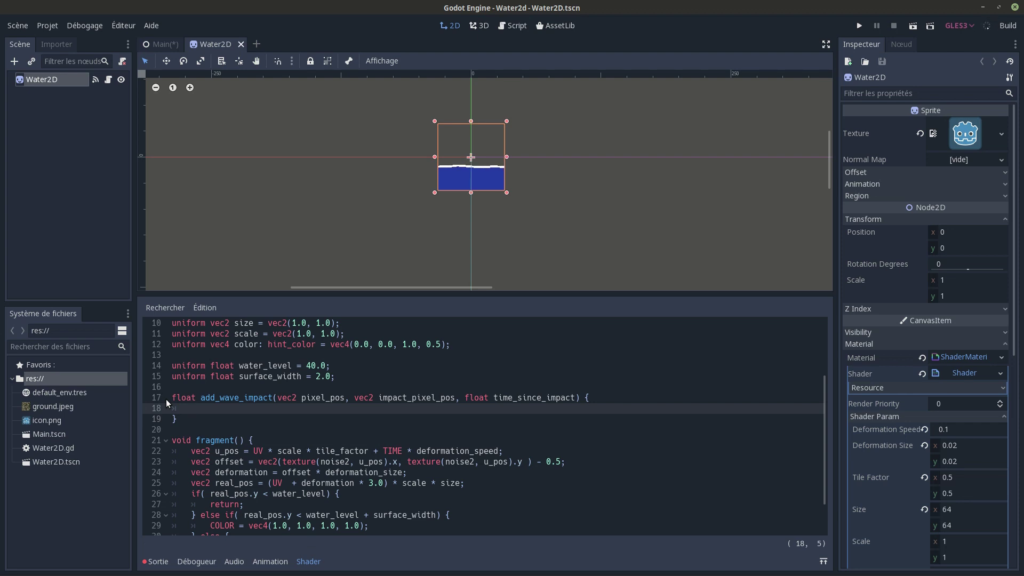
{"action": "type", "text": "float "}
{"action": "type", "text": "dist = "}
{"action": "type", "text": "length("}
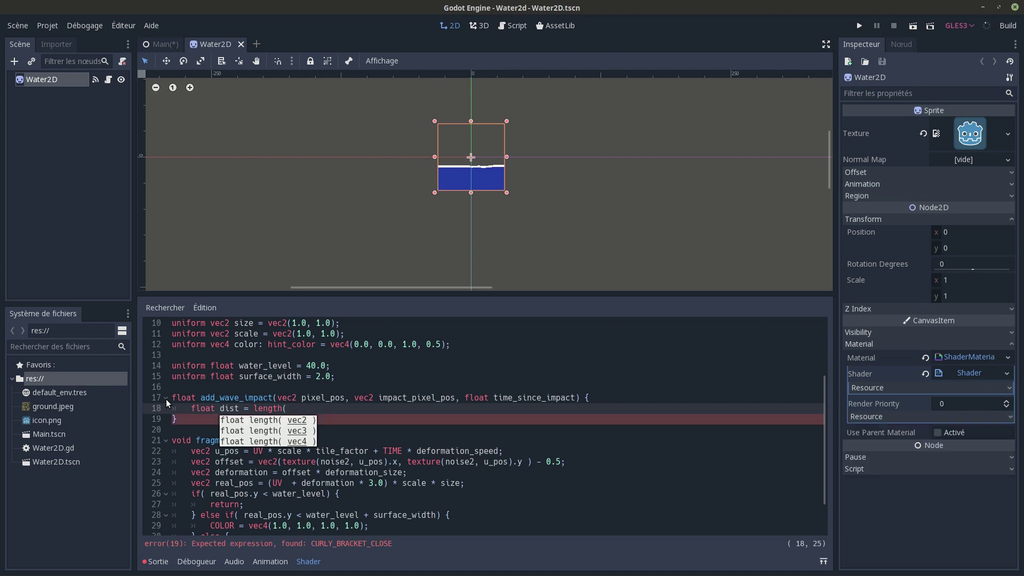
{"action": "type", "text": "p"}
{"action": "type", "text": "ixel_"}
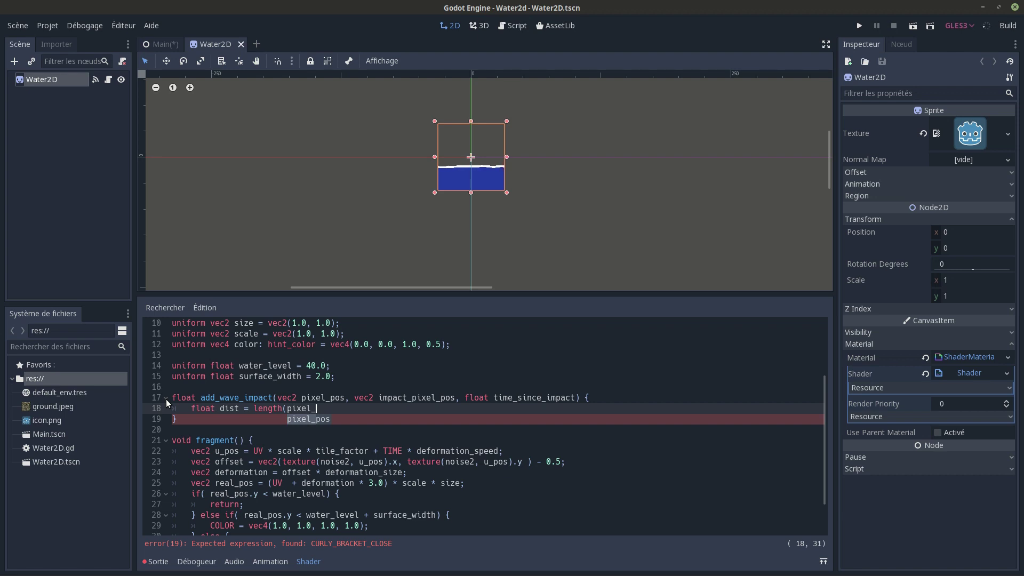
{"action": "key", "text": "Return"}
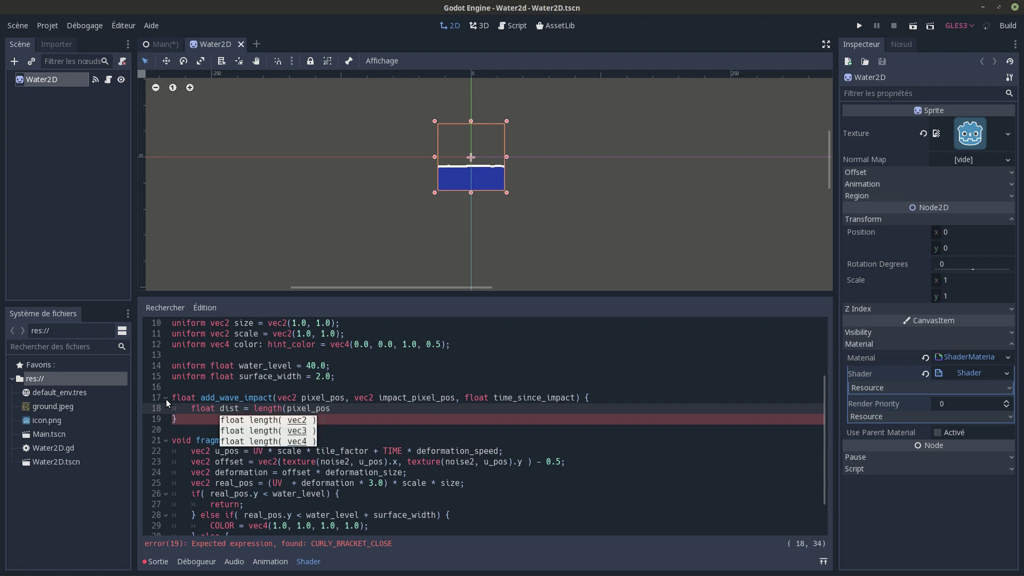
{"action": "type", "text": " - im"}
{"action": "key", "text": "Return"}
{"action": "type", "text": ");"}
{"action": "key", "text": "Return"}
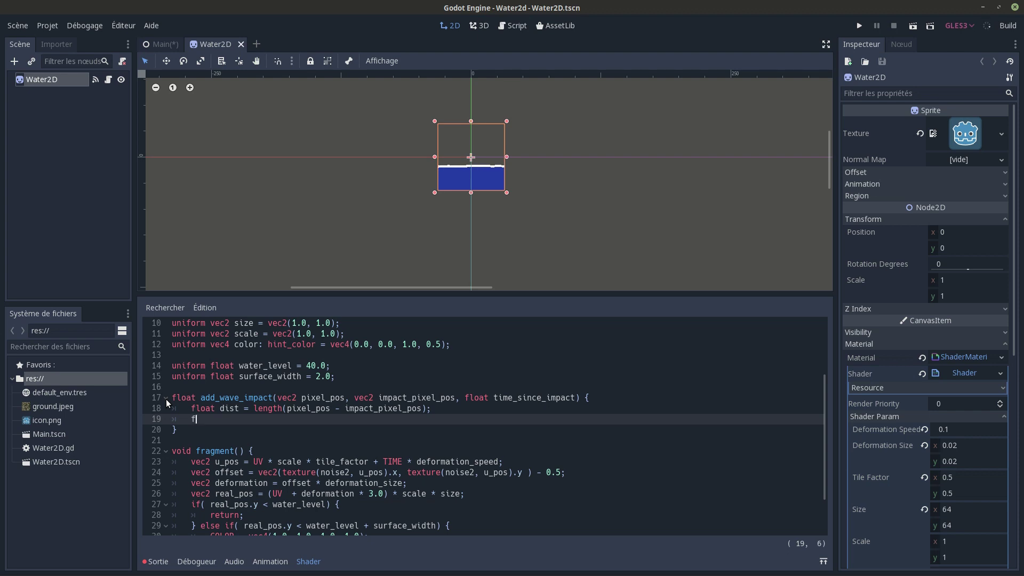
Step: Add the line float delay = dist / wave_speed
{"action": "type", "text": "float dela"}
{"action": "type", "text": "y ="}
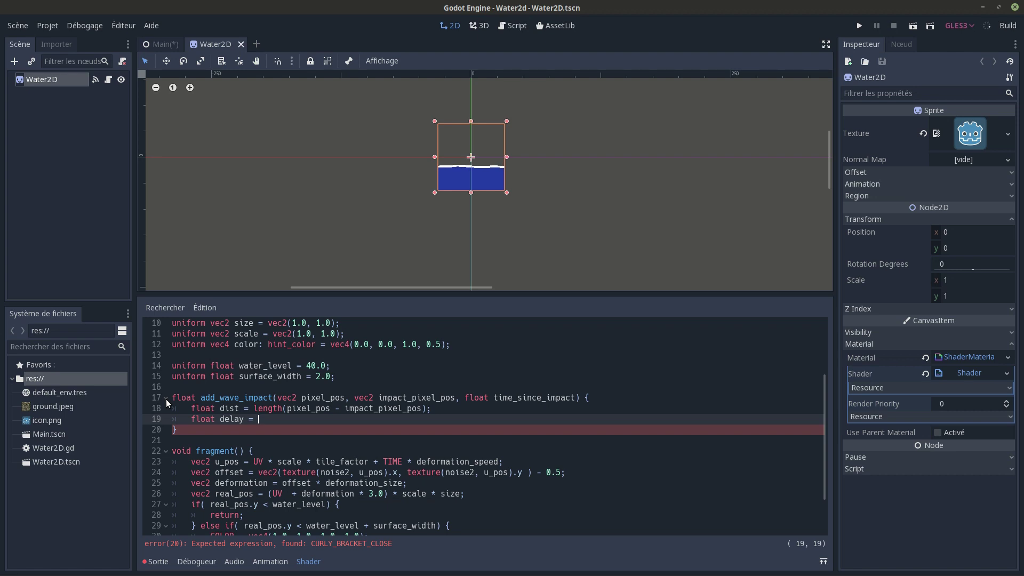
{"action": "type", "text": "disr"}
{"action": "key", "text": "BackSpace"}
{"action": "type", "text": "t / "}
{"action": "type", "text": "w"}
{"action": "type", "text": "ave_sp"}
{"action": "type", "text": "eed"}
Step: Declare uniform float wave_speed = 50.0; below the surface_width uniform
{"action": "left_click", "coordinate": [373, 377]}
{"action": "key", "text": "Return"}
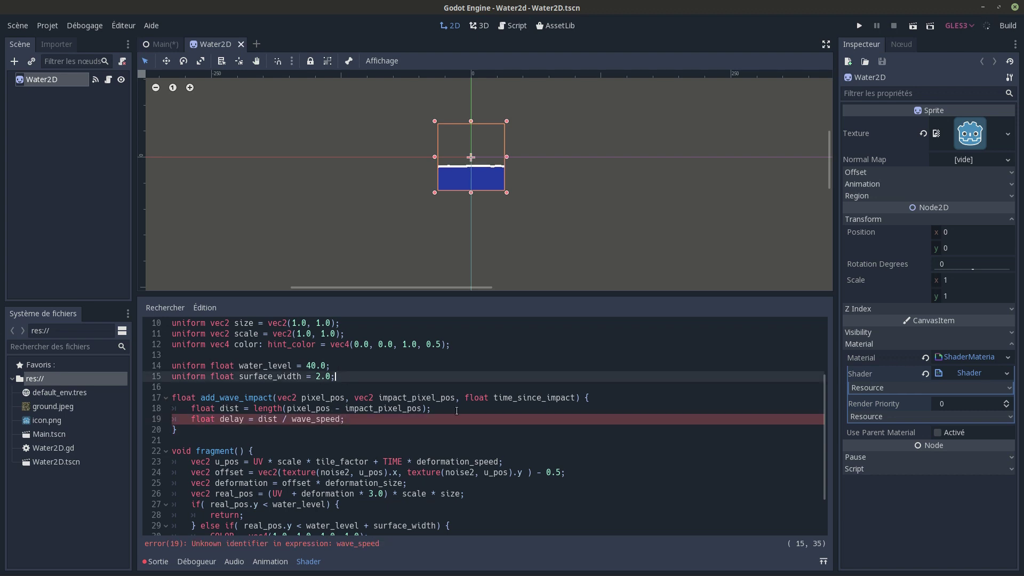
{"action": "key", "text": "Return"}
{"action": "type", "text": "unif"}
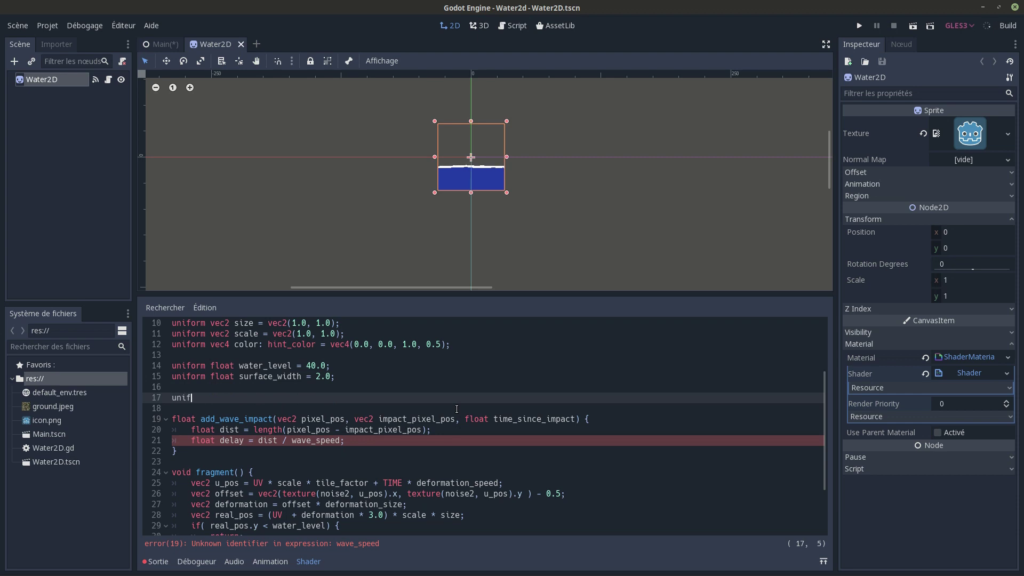
{"action": "type", "text": "orm "}
{"action": "type", "text": "wav"}
{"action": "type", "text": "e_sp"}
{"action": "type", "text": "eed"}
{"action": "key", "text": "Left"}
{"action": "key", "text": "Left"}
{"action": "key", "text": "Left"}
{"action": "type", "text": "floa"}
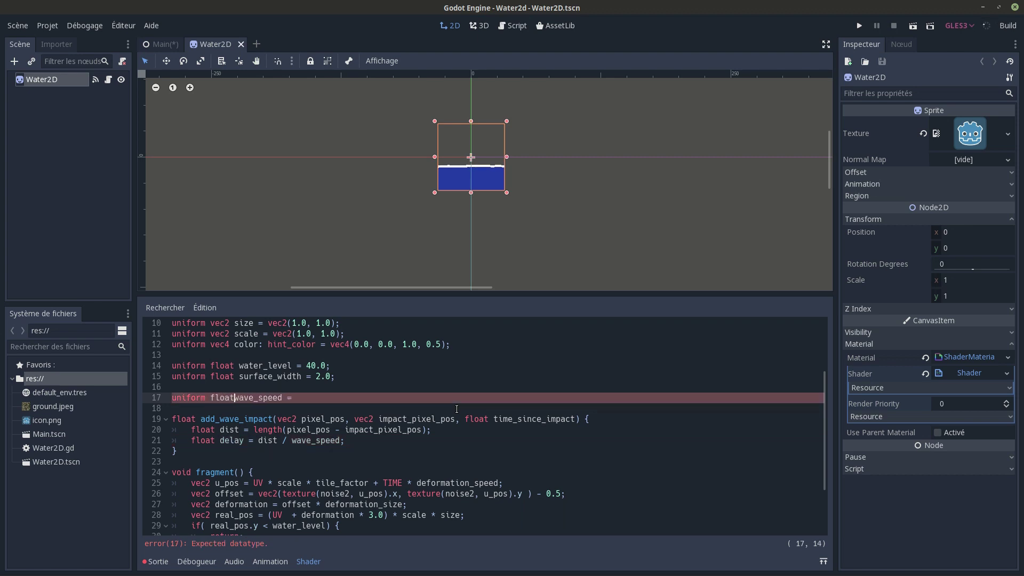
{"action": "type", "text": "t"}
{"action": "key", "text": "End"}
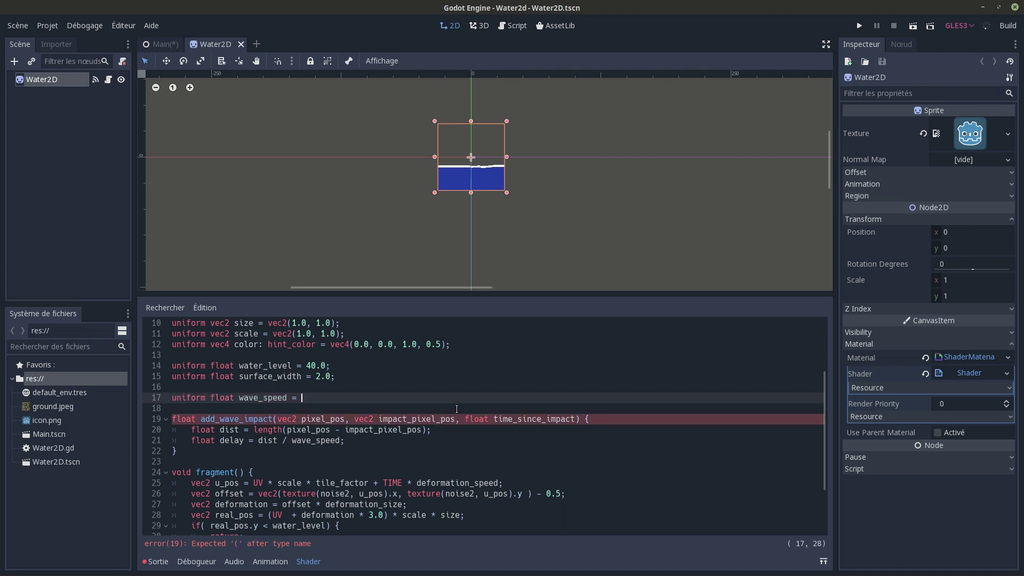
{"action": "type", "text": "50.0"}
{"action": "type", "text": ";"}
Step: Add an if(time_since_impact - delay) block that returns 0.0 after the delay line
{"action": "left_click", "coordinate": [378, 440]}
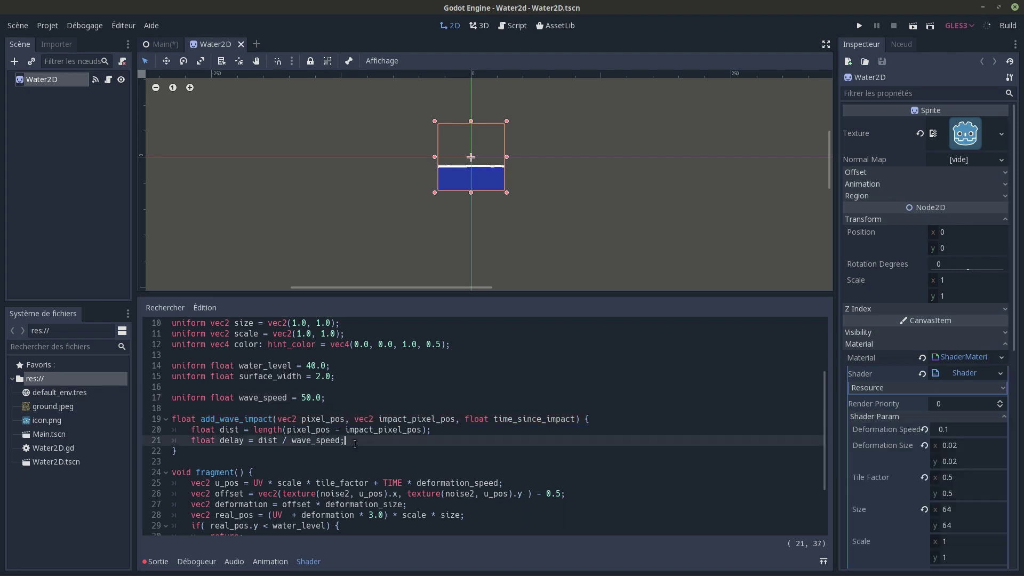
{"action": "key", "text": "Return"}
{"action": "key", "text": "Return"}
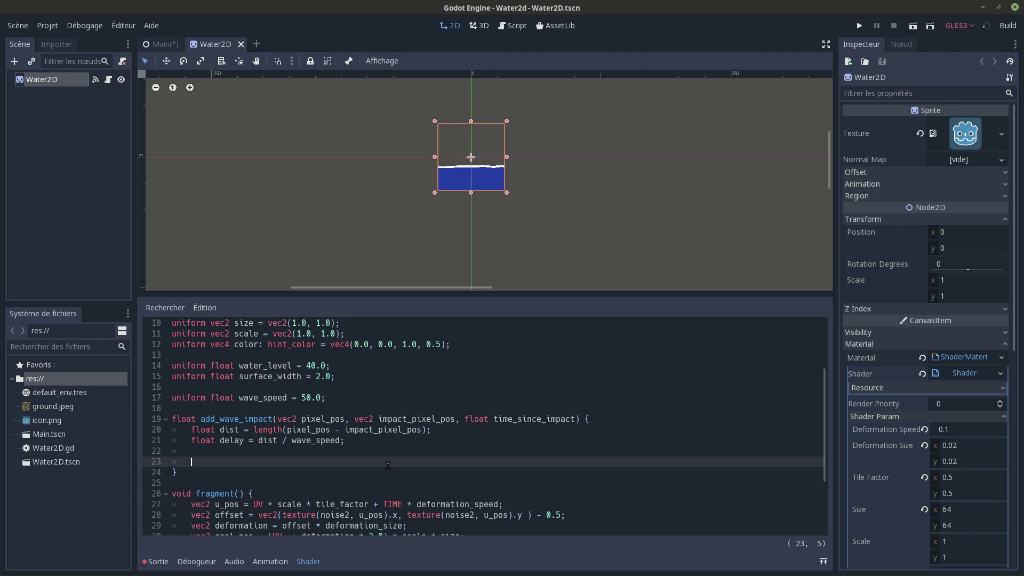
{"action": "type", "text": "if("}
{"action": "type", "text": "time"}
{"action": "key", "text": "Return"}
{"action": "type", "text": "del"}
{"action": "key", "text": "Return"}
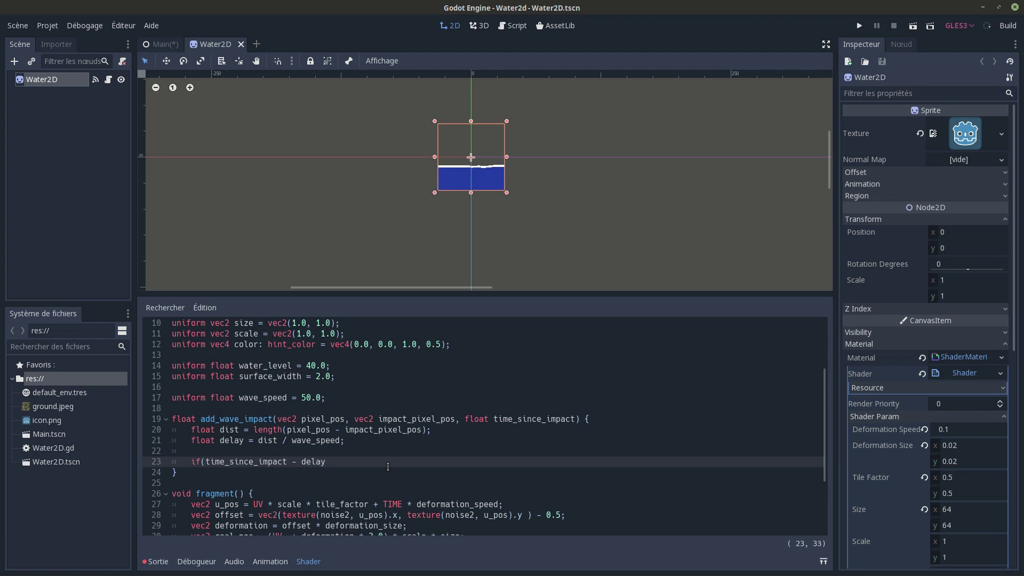
{"action": "type", "text": ") {"}
{"action": "key", "text": "Return"}
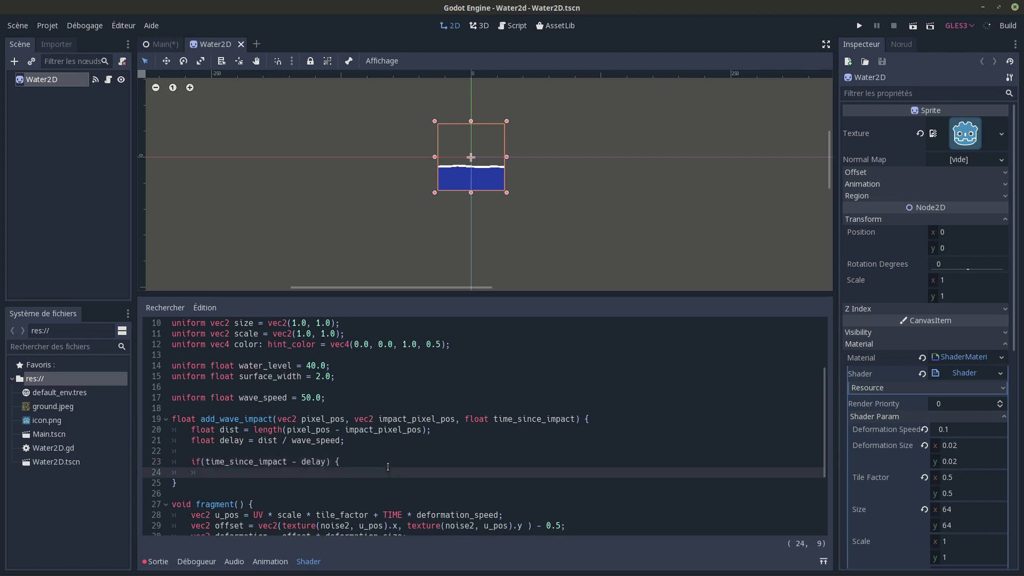
{"action": "type", "text": "return 0."}
{"action": "type", "text": "0;"}
{"action": "key", "text": "Return"}
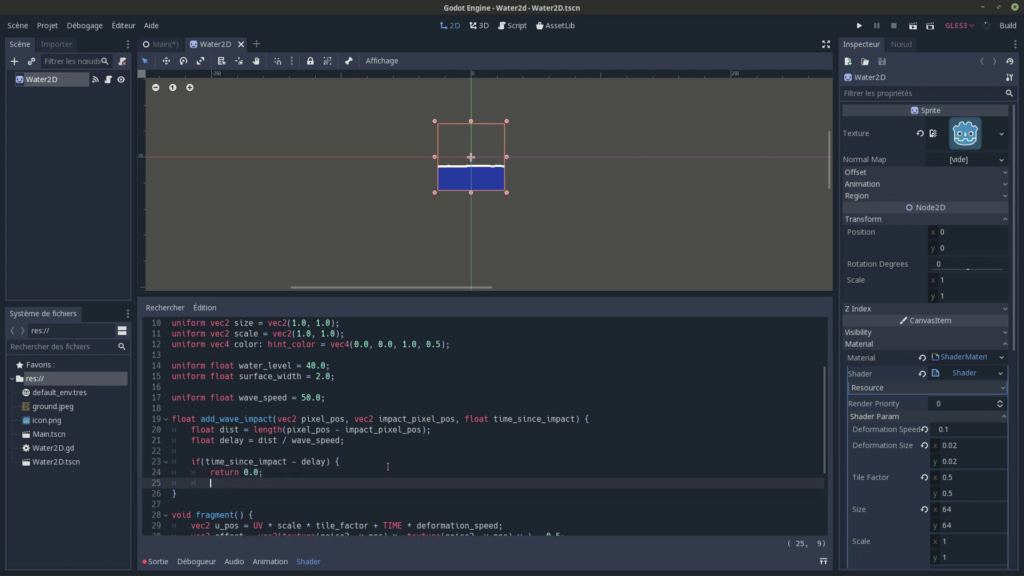
{"action": "type", "text": "}"}
{"action": "key", "text": "Return"}
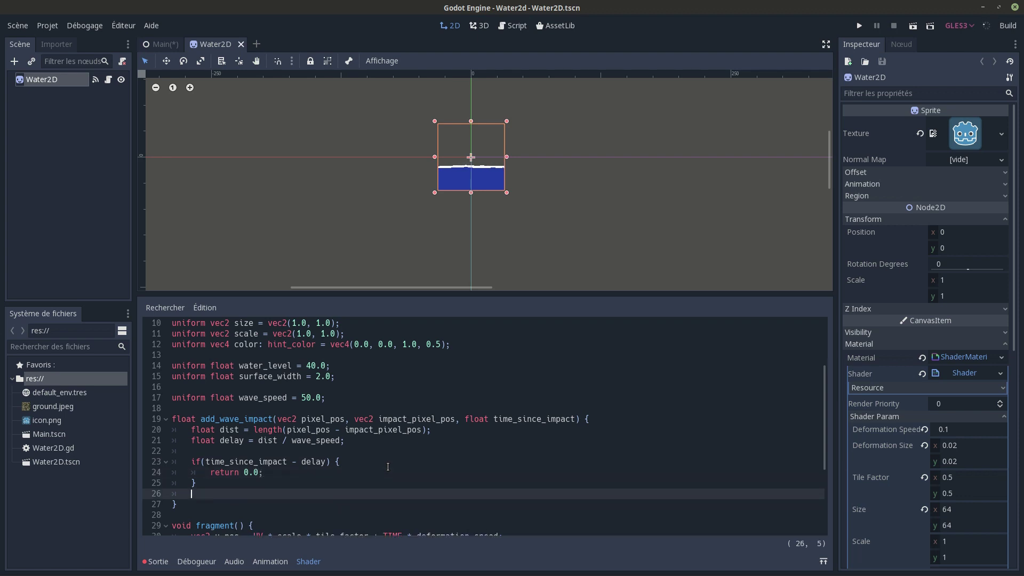
{"action": "key", "text": "Return"}
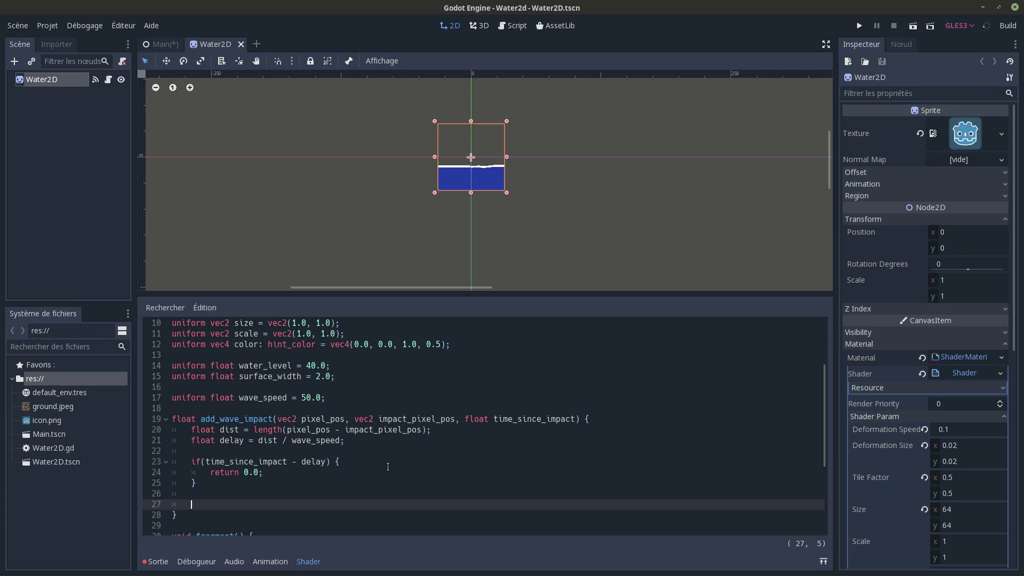
Step: Compute float amp = sin(wave_speed * (time_since_impact - delay)) and return amp
{"action": "type", "text": "float "}
{"action": "type", "text": "amp = "}
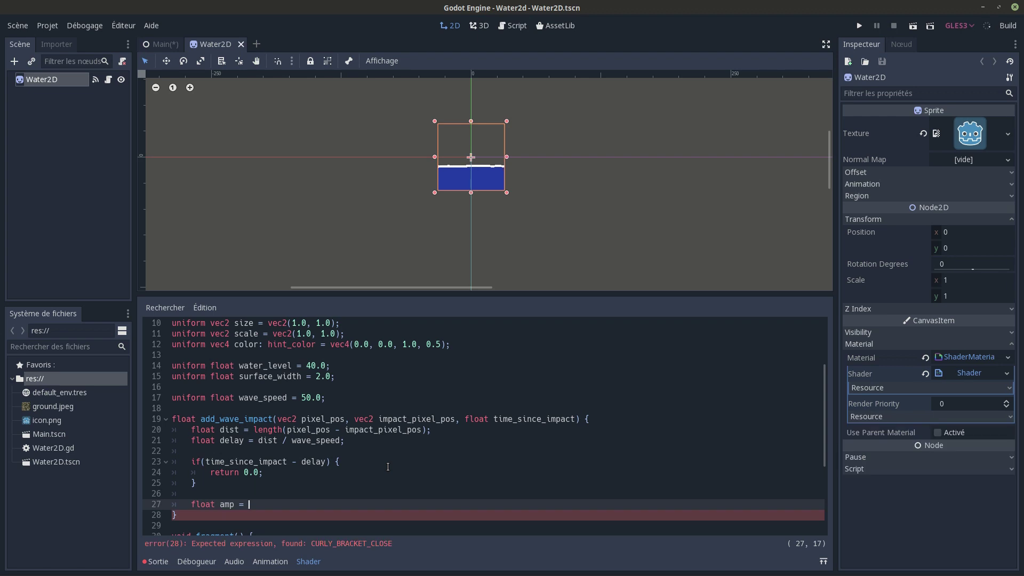
{"action": "type", "text": "sin("}
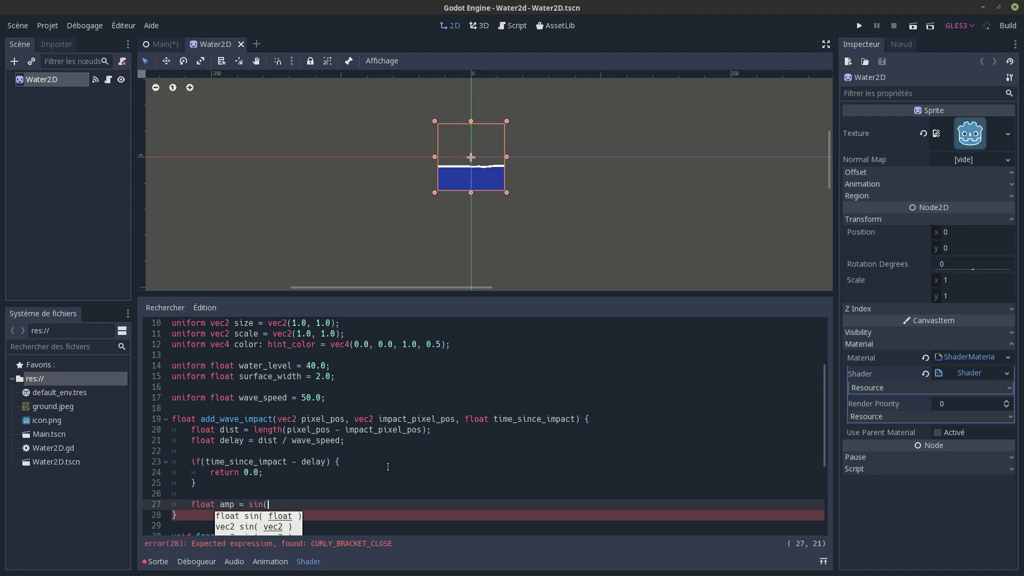
{"action": "type", "text": "wav"}
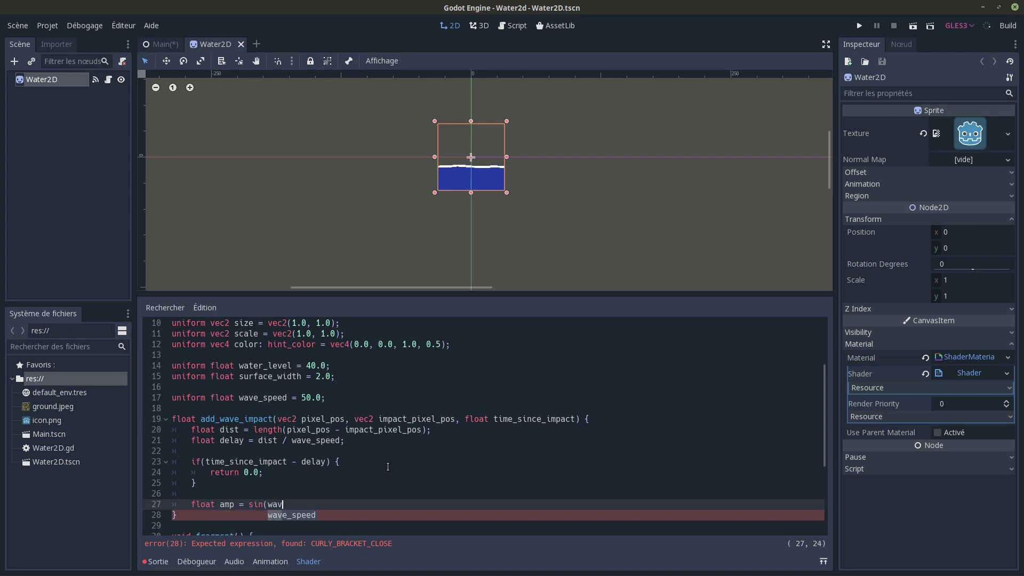
{"action": "key", "text": "Return"}
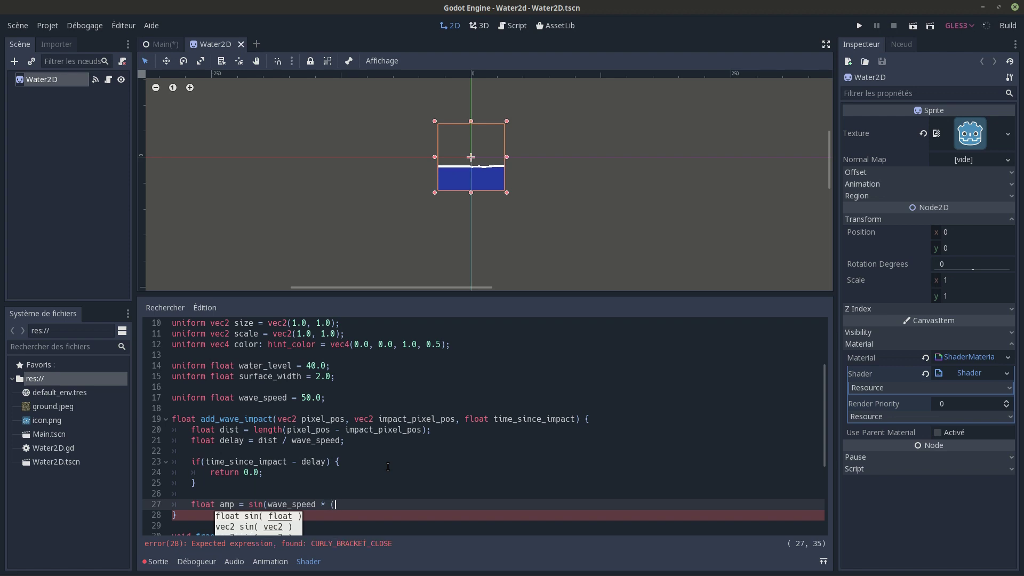
{"action": "type", "text": "time"}
{"action": "key", "text": "Return"}
{"action": "type", "text": "- delay"}
{"action": "type", "text": ")"}
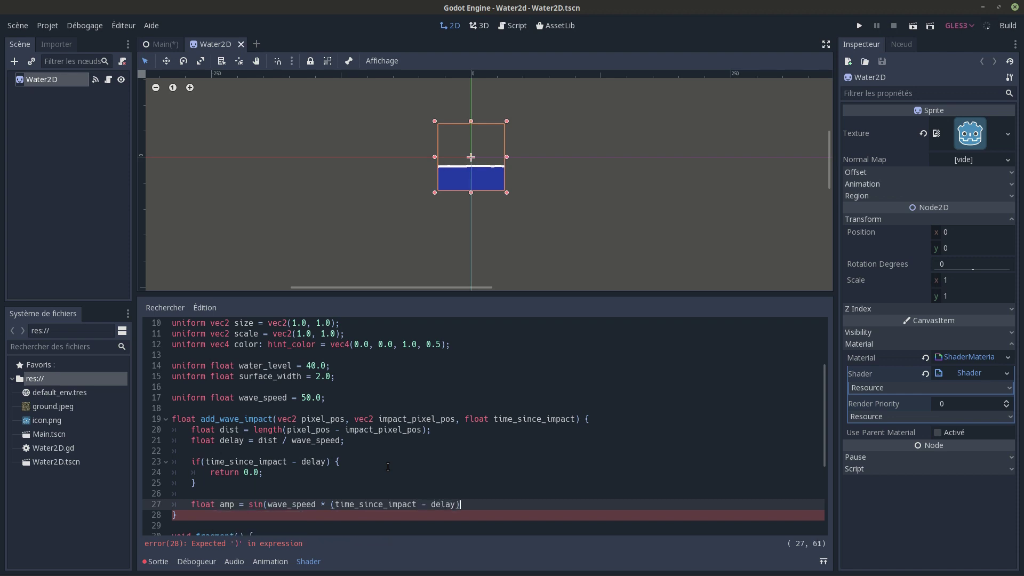
{"action": "type", "text": ");"}
{"action": "key", "text": "Return"}
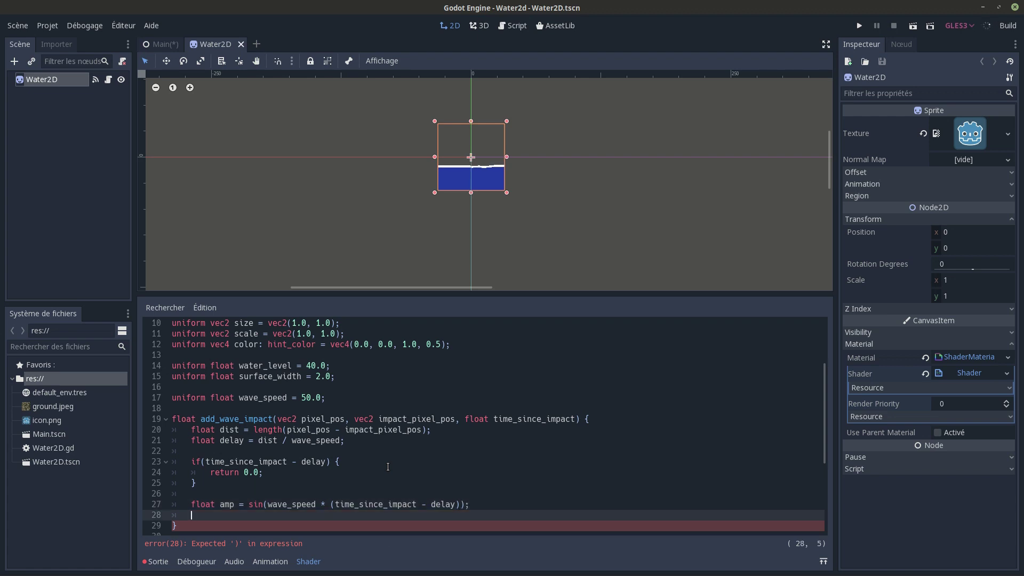
{"action": "type", "text": "return am"}
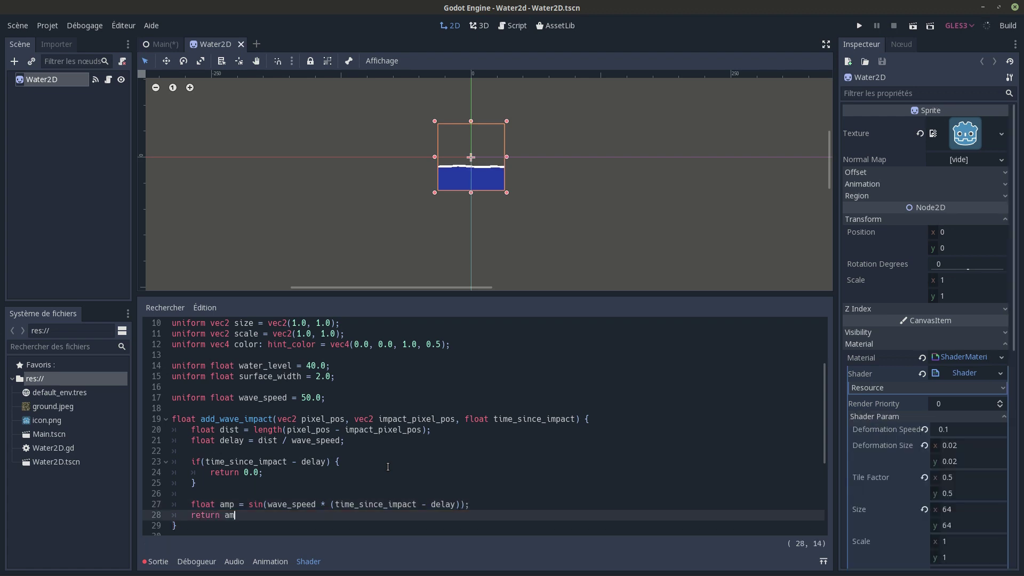
{"action": "type", "text": "p;"}
{"action": "scroll", "coordinate": [184, 464], "scroll_direction": "down", "scroll_amount": 2}
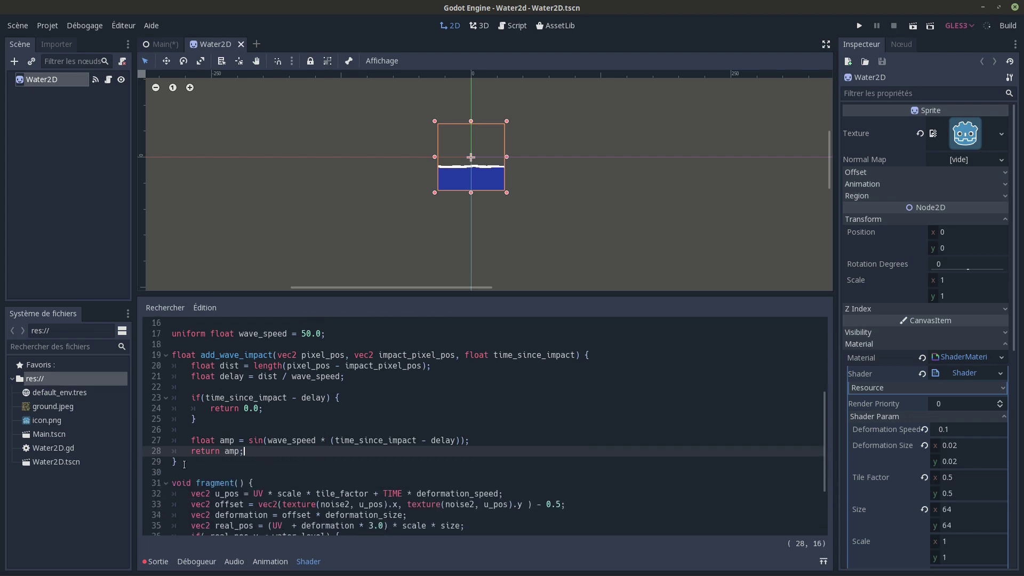
{"action": "left_click", "coordinate": [225, 442]}
{"action": "double_click", "coordinate": [225, 442]}
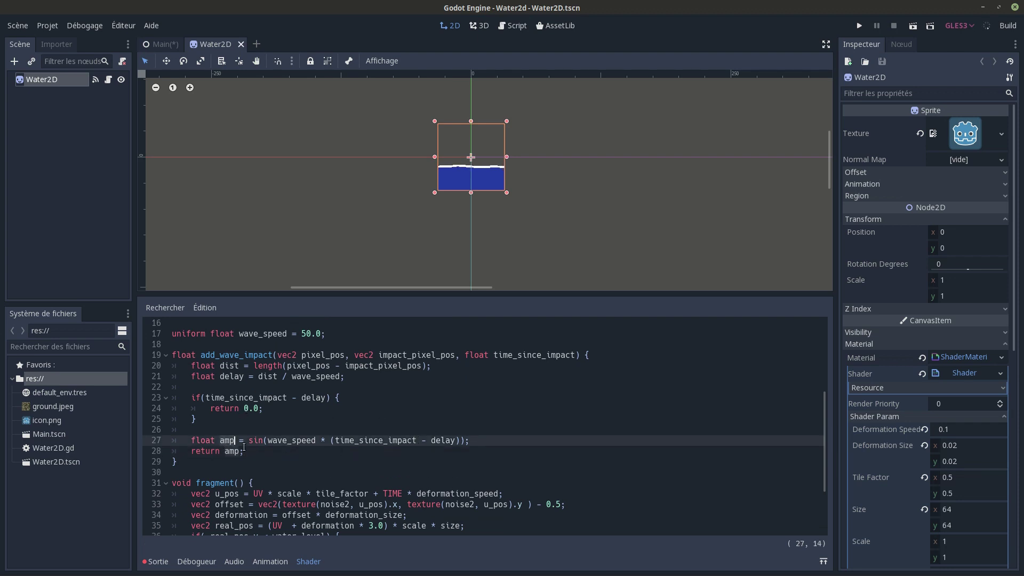
{"action": "scroll", "coordinate": [244, 449], "scroll_direction": "down", "scroll_amount": 3}
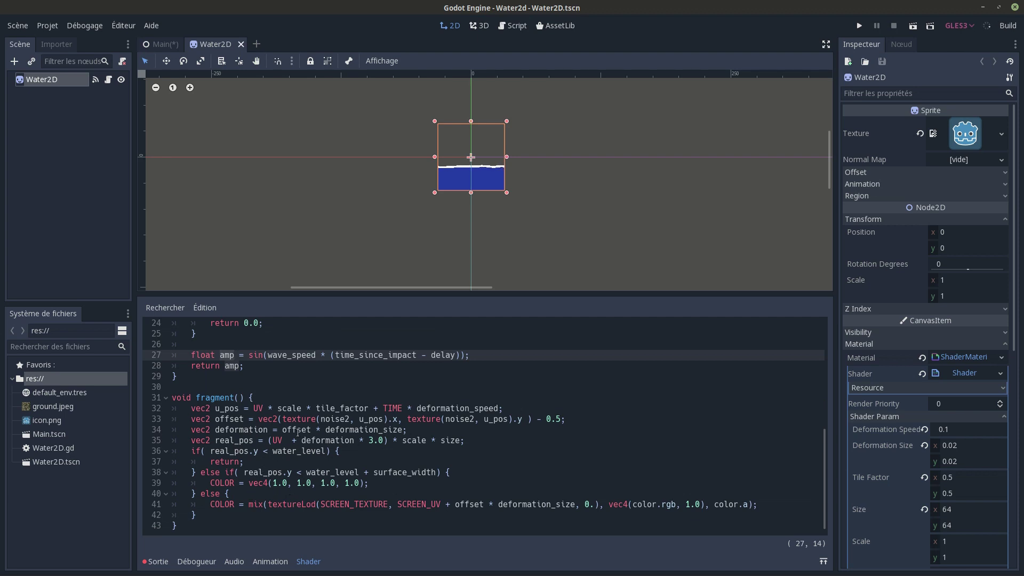
Step: In fragment(), add vec2 pixel_pos = UV * scale * size and offset += add_wave_impact(pixel_pos, vec2(200.0, 40.0), TIME)
{"action": "left_click", "coordinate": [579, 421]}
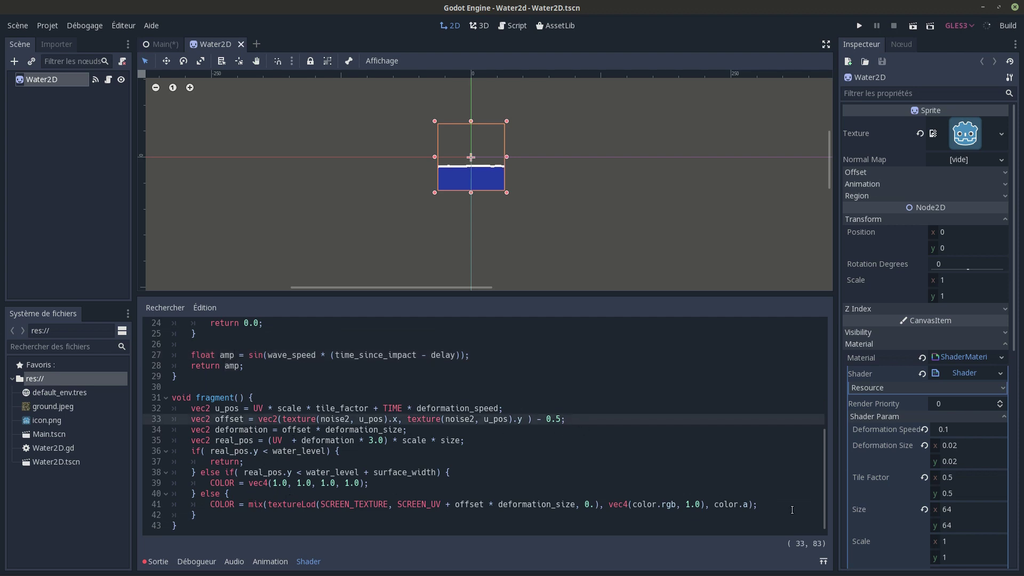
{"action": "key", "text": "Return"}
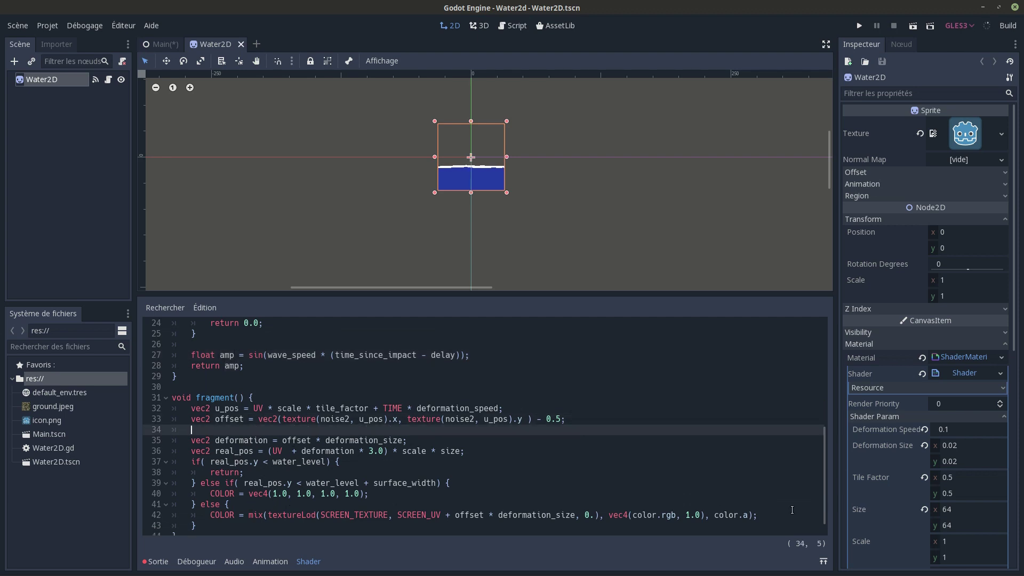
{"action": "type", "text": "offset "}
{"action": "type", "text": "+= "}
{"action": "type", "text": "ad"}
{"action": "key", "text": "Return"}
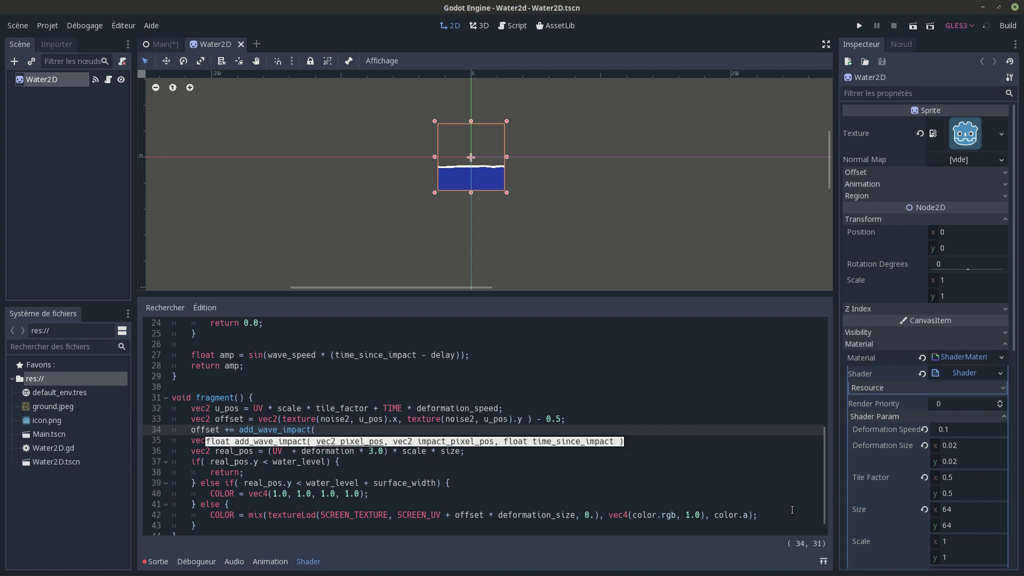
{"action": "type", "text": "pixe"}
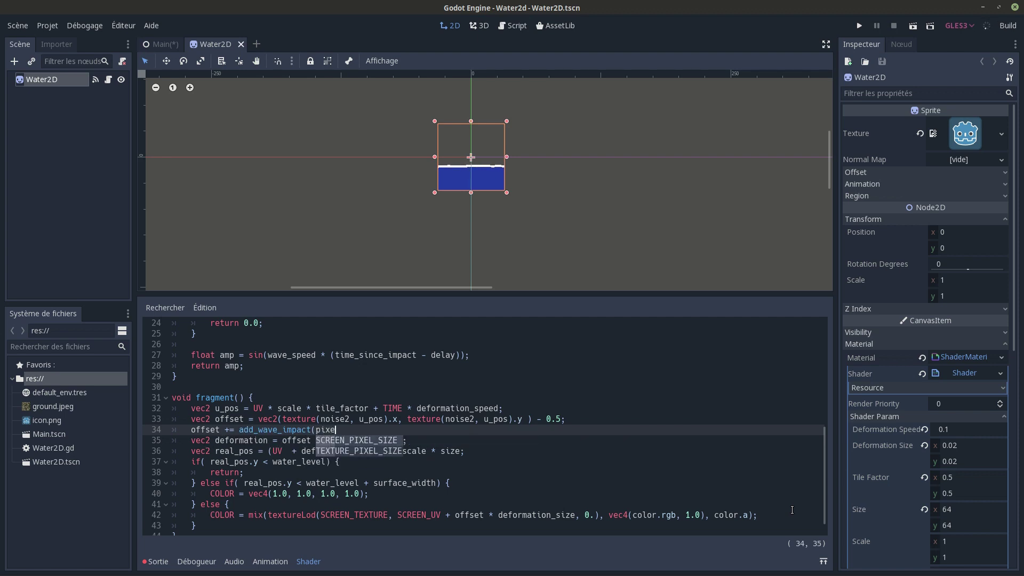
{"action": "type", "text": "l_pos"}
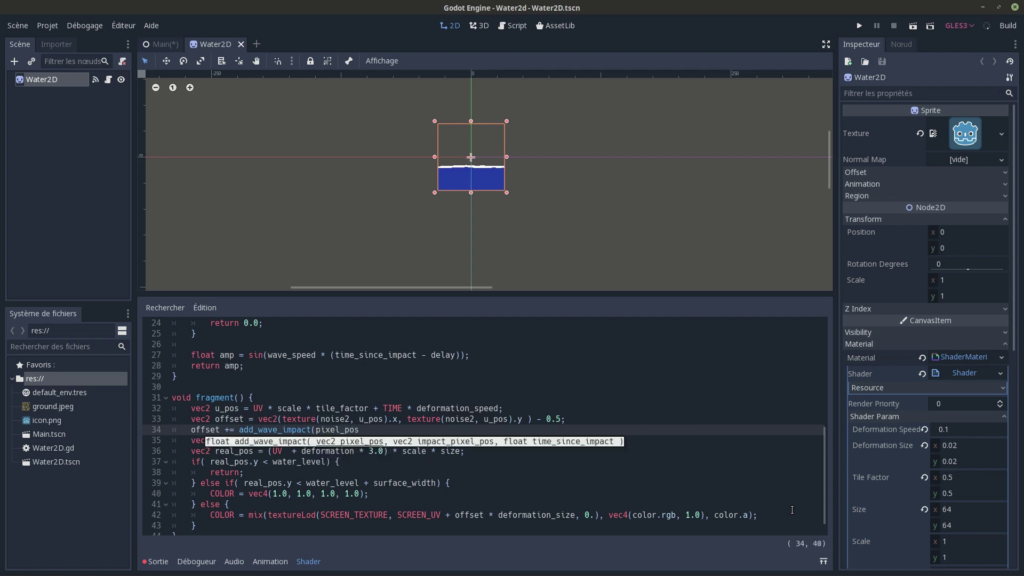
{"action": "type", "text": ","}
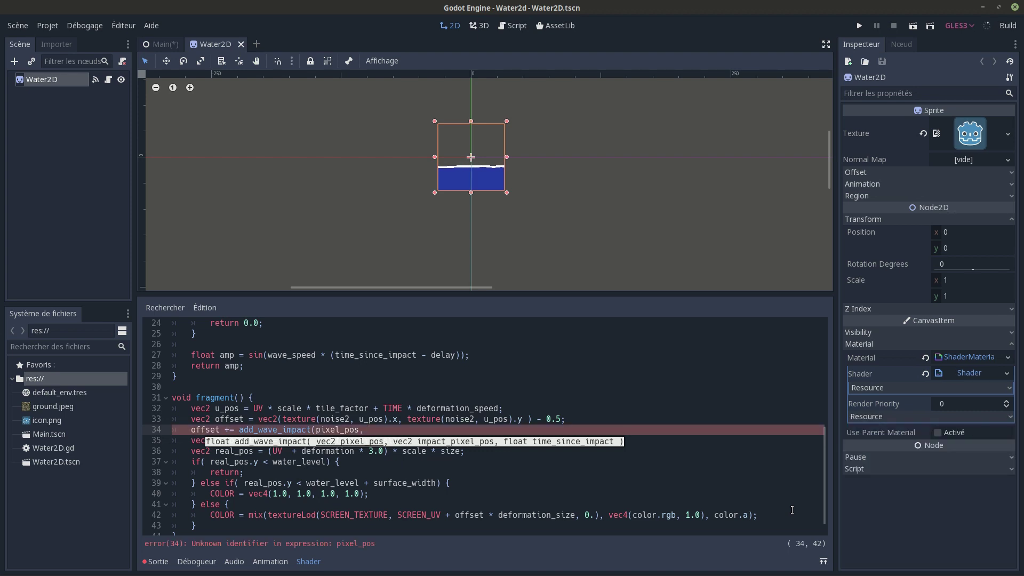
{"action": "type", "text": "vec"}
{"action": "type", "text": "2("}
{"action": "type", "text": "200"}
{"action": "type", "text": ".0, 40.0),"}
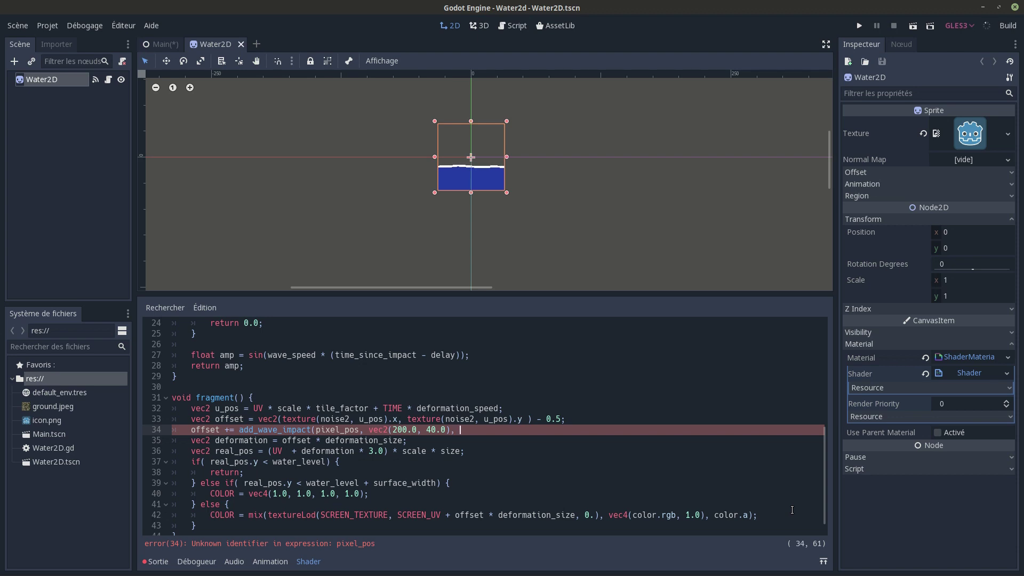
{"action": "type", "text": "E);"}
{"action": "key", "text": "ctrl+shift+Return"}
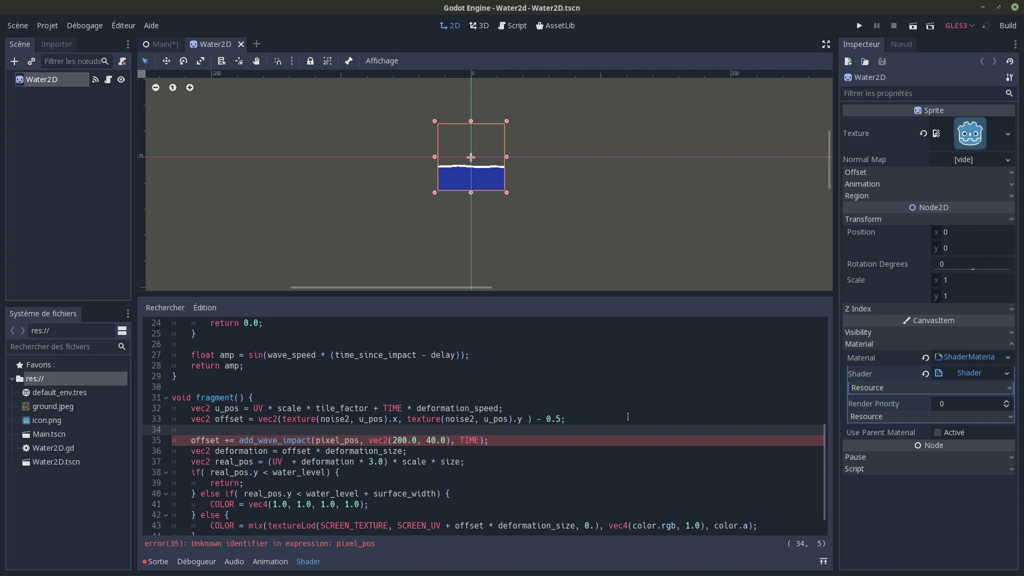
{"action": "type", "text": "vec2 pixel_pos = "}
{"action": "type", "text": "UV * s"}
{"action": "type", "text": "cale * s"}
{"action": "type", "text": "ize"}
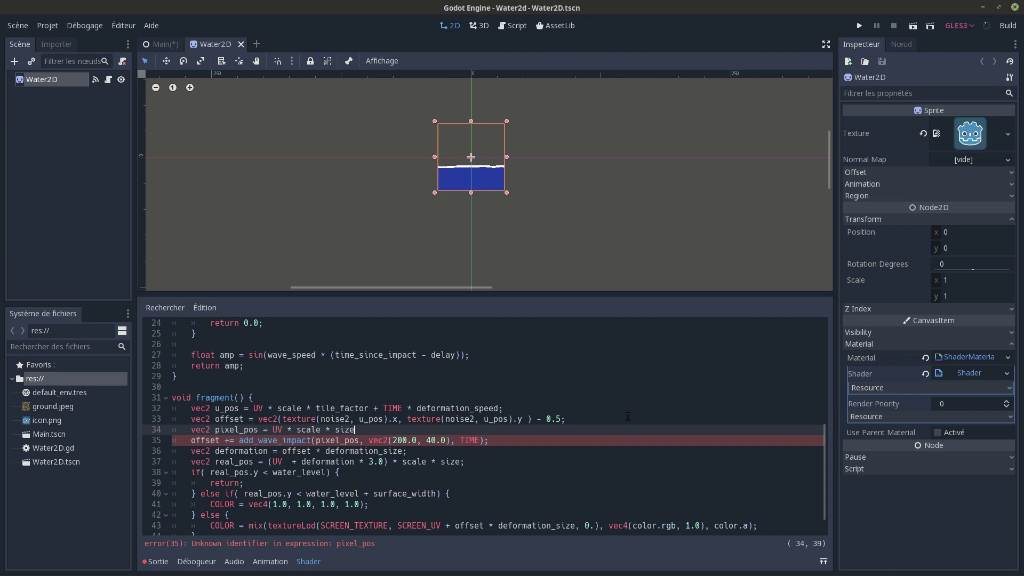
{"action": "type", "text": ";"}
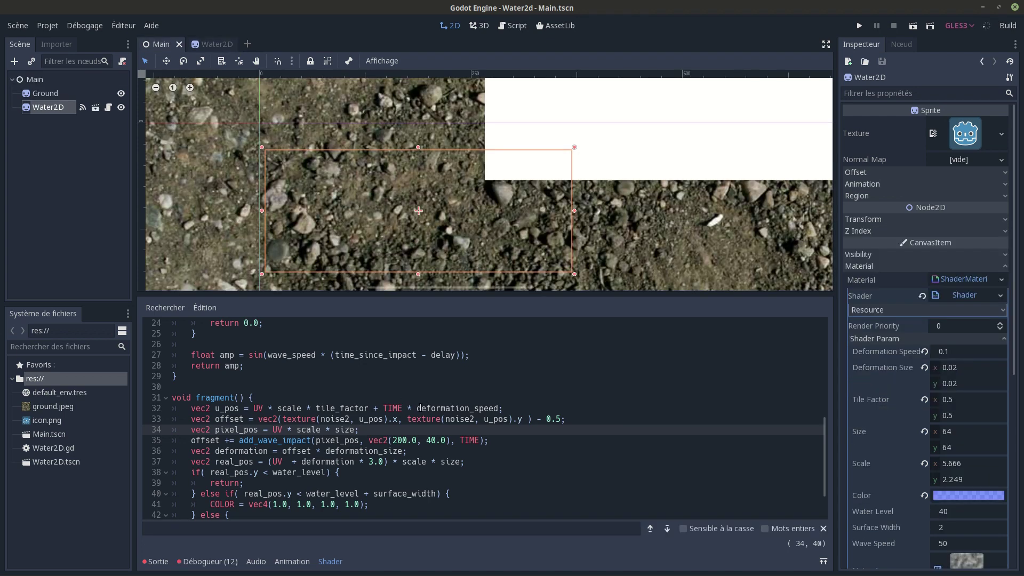
Step: Change the if condition to time_since_impact < delay so ripples wait for their delay
{"action": "scroll", "coordinate": [421, 407], "scroll_direction": "up", "scroll_amount": 2}
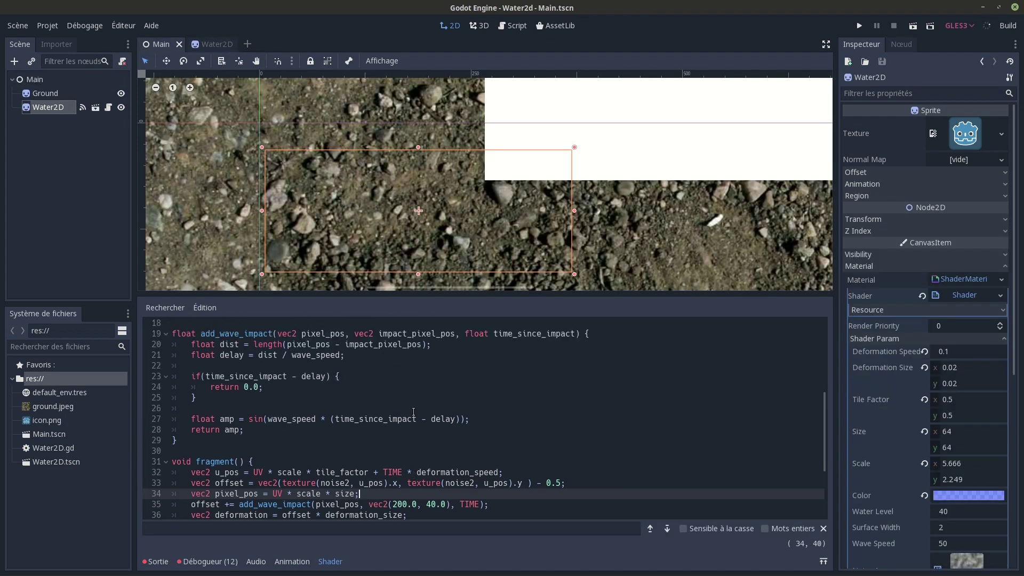
{"action": "left_click", "coordinate": [296, 377]}
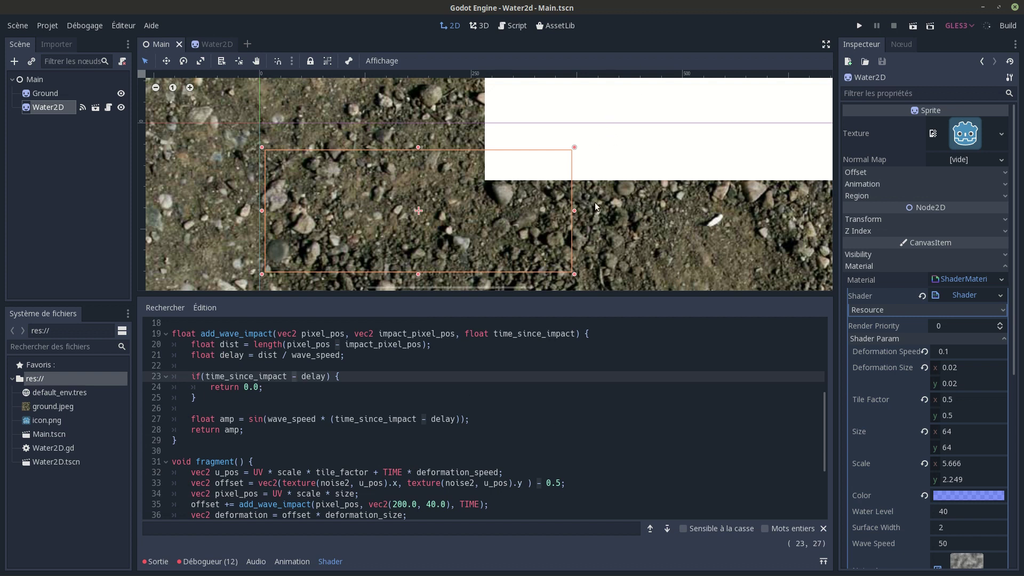
{"action": "key", "text": "BackSpace"}
{"action": "type", "text": "<"}
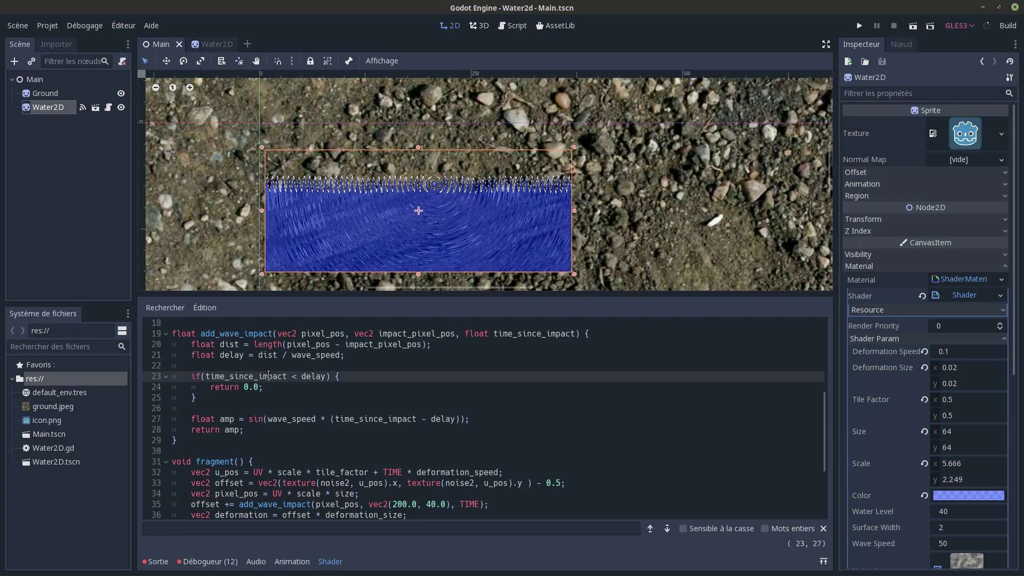
{"action": "key", "text": "Down"}
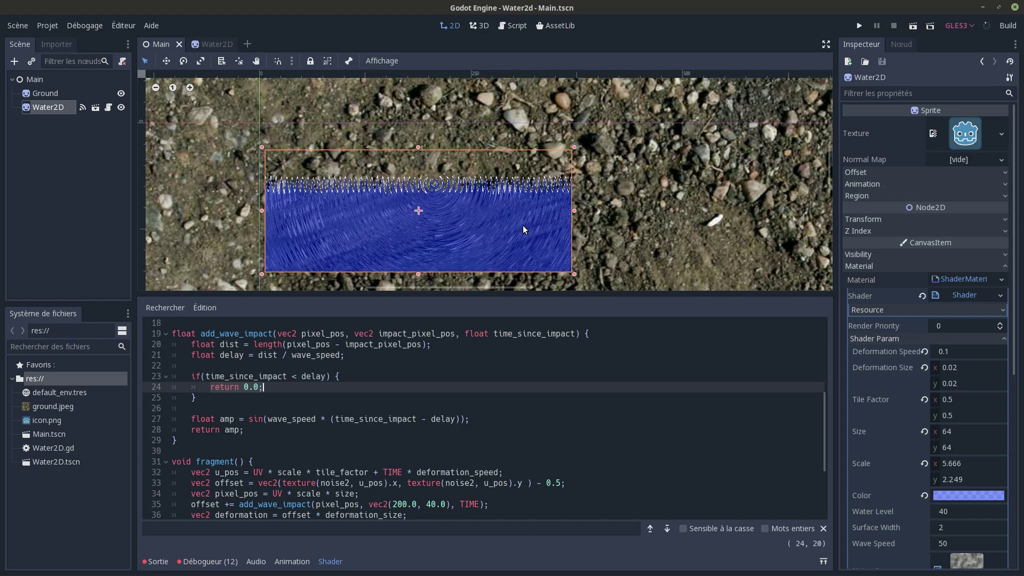
{"action": "scroll", "coordinate": [327, 387], "scroll_direction": "up", "scroll_amount": 1}
{"action": "scroll", "coordinate": [327, 388], "scroll_direction": "up", "scroll_amount": 1}
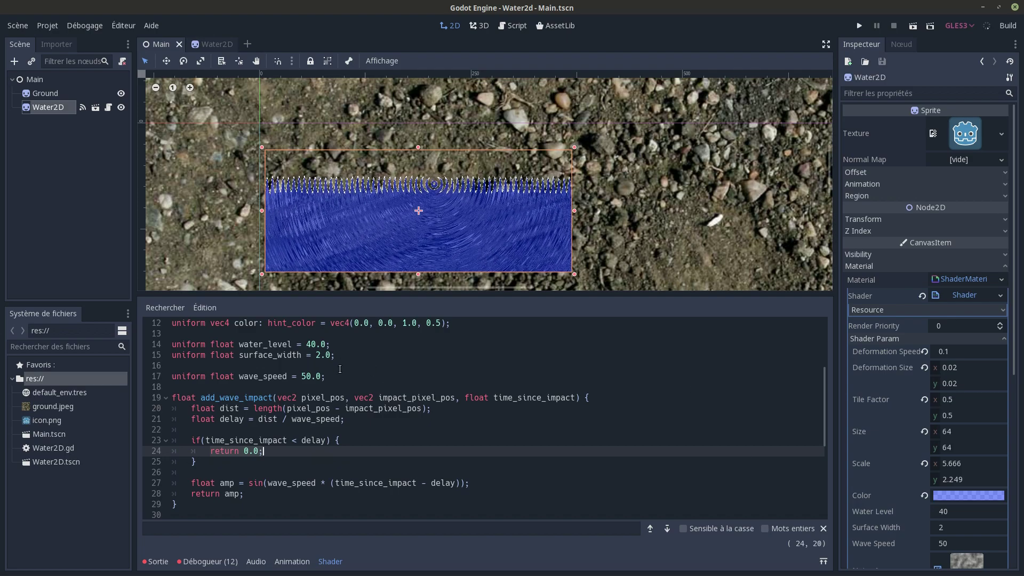
Step: Declare uniform float wave_length = 10.0 and divide the sine argument by wave_length
{"action": "left_click", "coordinate": [742, 376]}
{"action": "key", "text": "Return"}
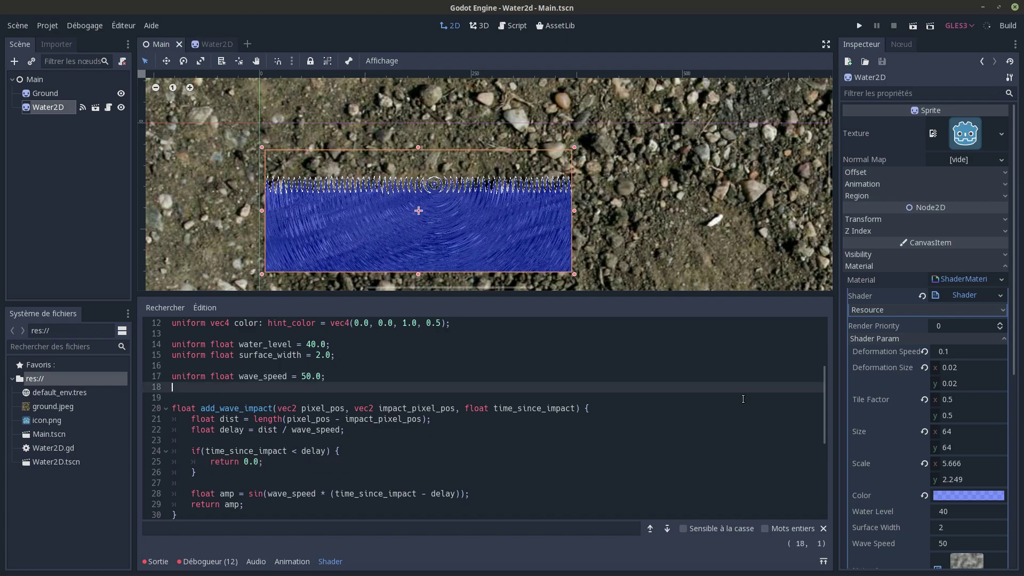
{"action": "type", "text": "uniform f"}
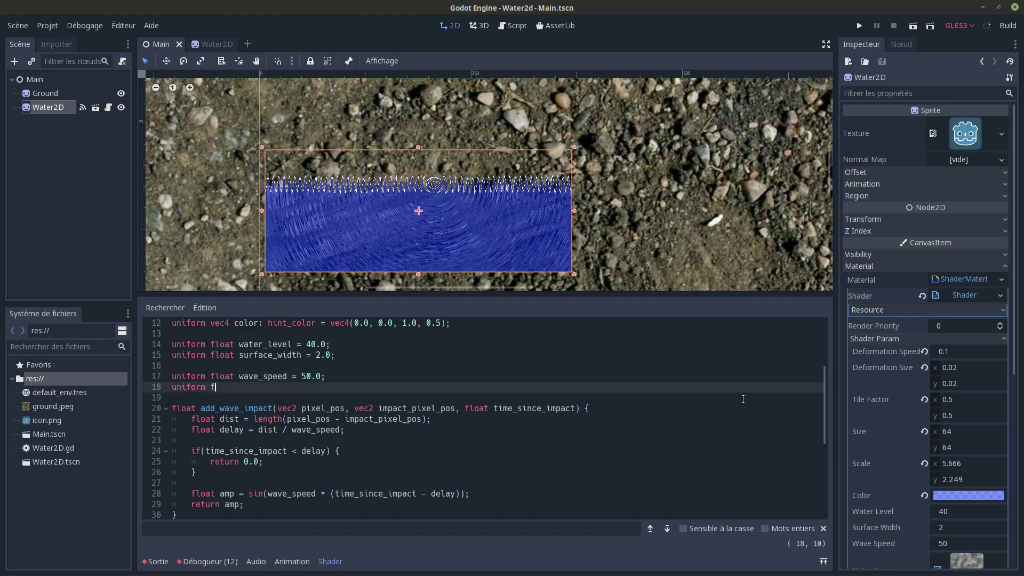
{"action": "type", "text": "loat wav"}
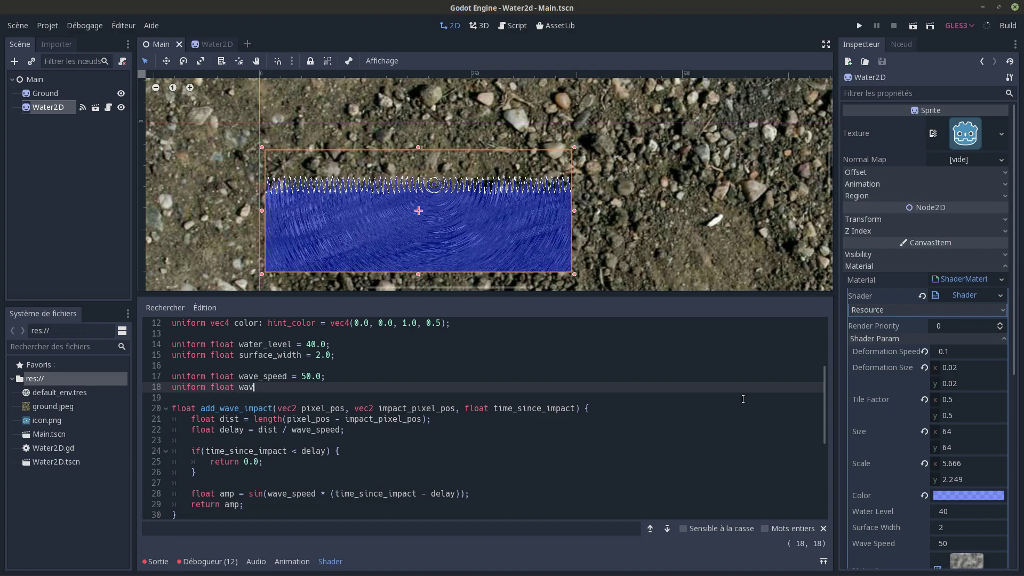
{"action": "type", "text": "e_"}
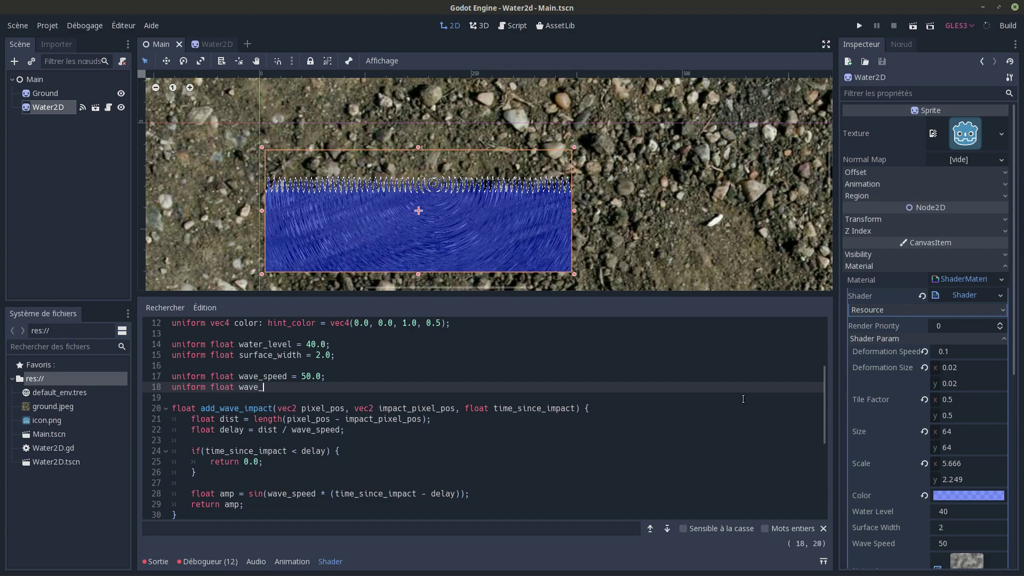
{"action": "type", "text": "len"}
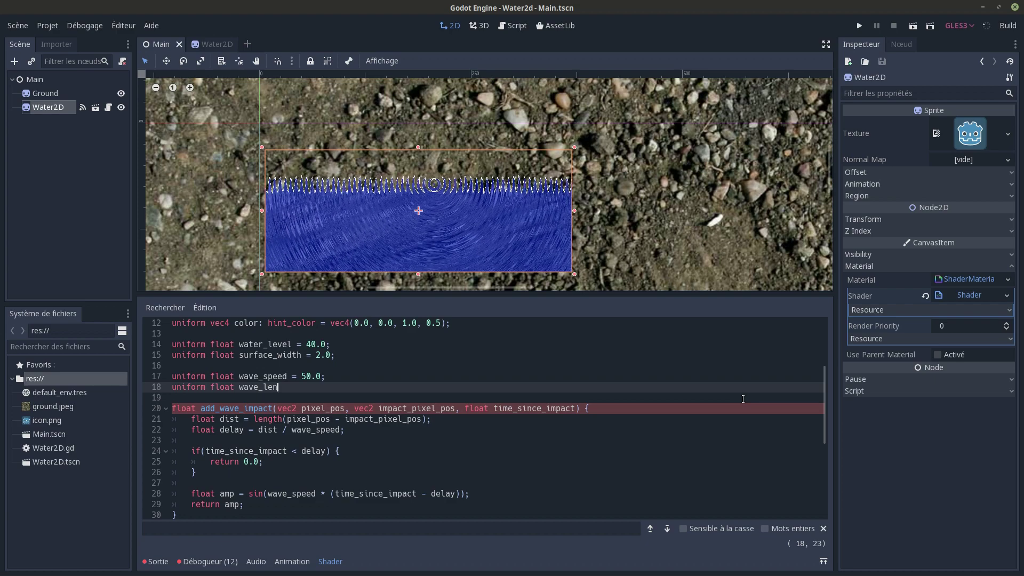
{"action": "type", "text": "gth = "}
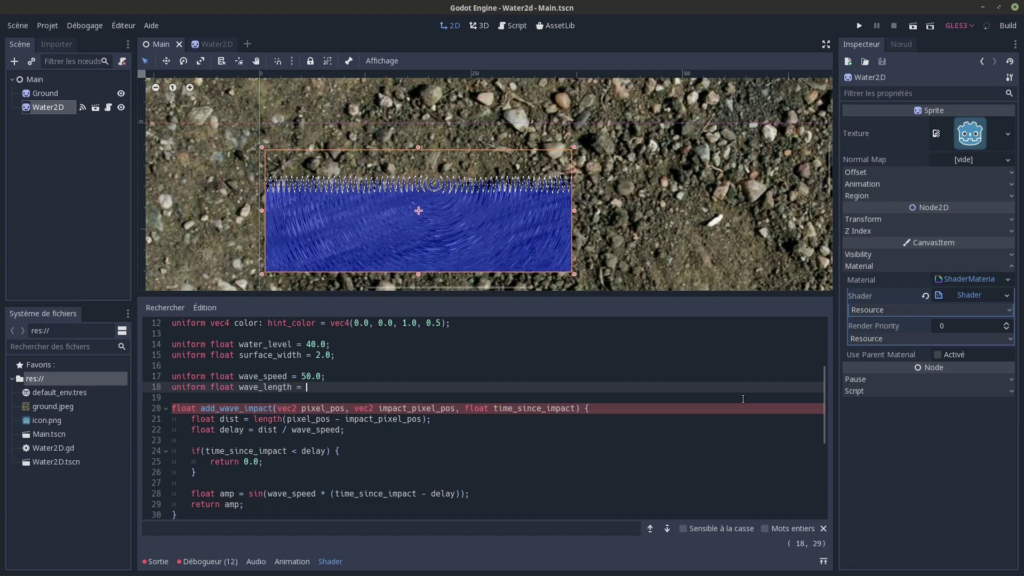
{"action": "type", "text": "10.0;"}
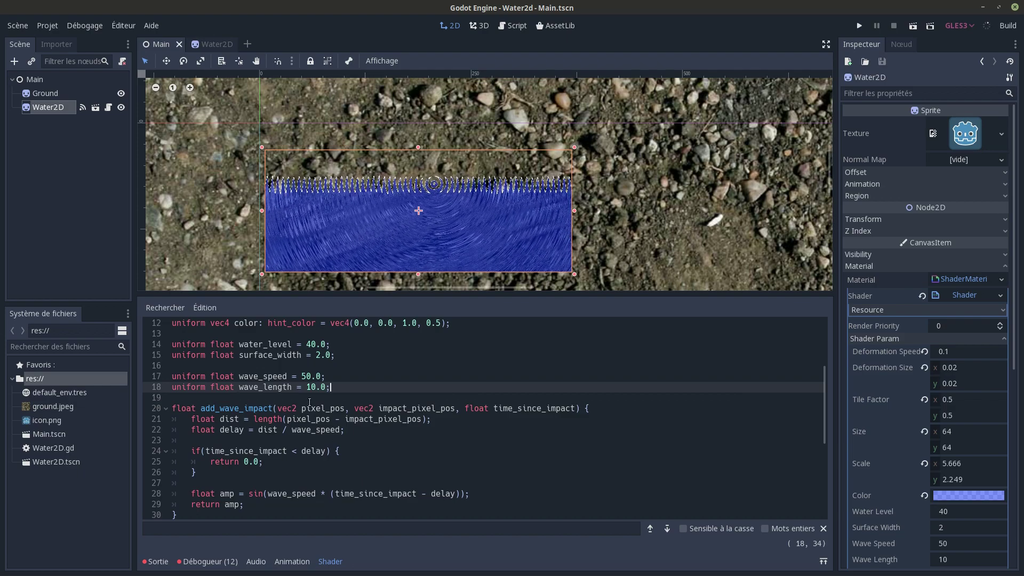
{"action": "left_click", "coordinate": [462, 494]}
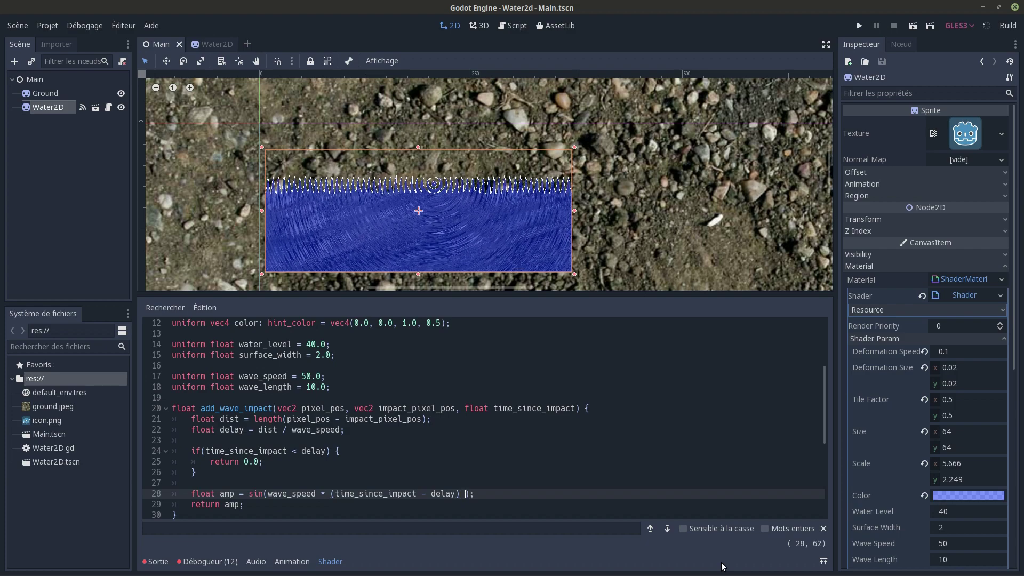
{"action": "type", "text": "/ wave"}
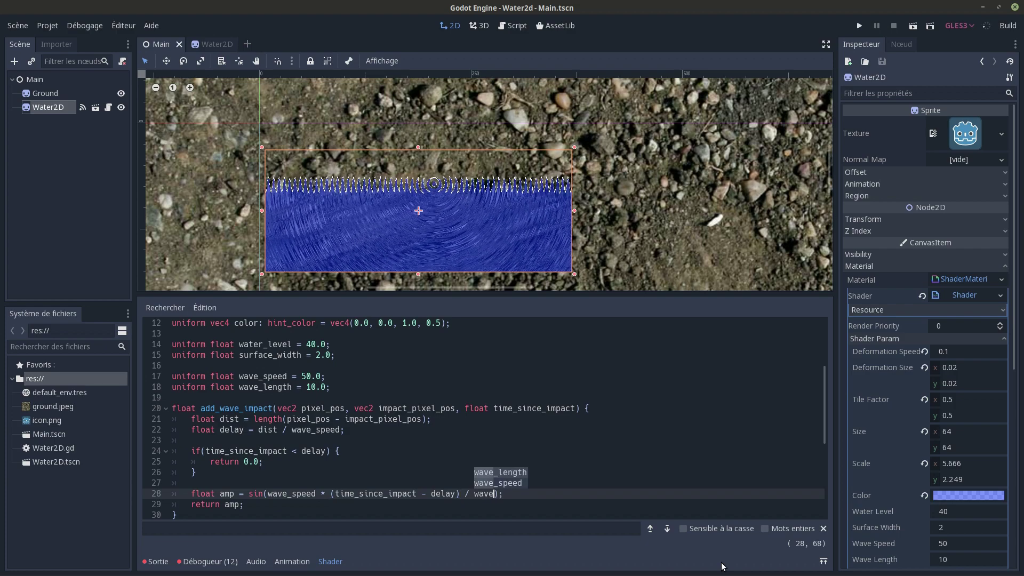
{"action": "key", "text": "Return"}
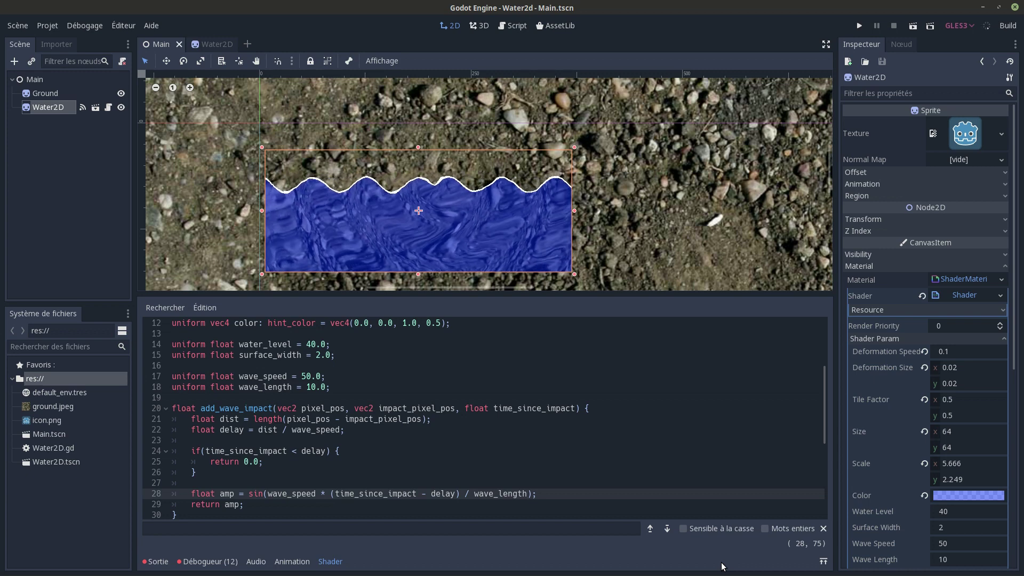
{"action": "left_click", "coordinate": [351, 388]}
{"action": "key", "text": "Return"}
{"action": "type", "text": "unif"}
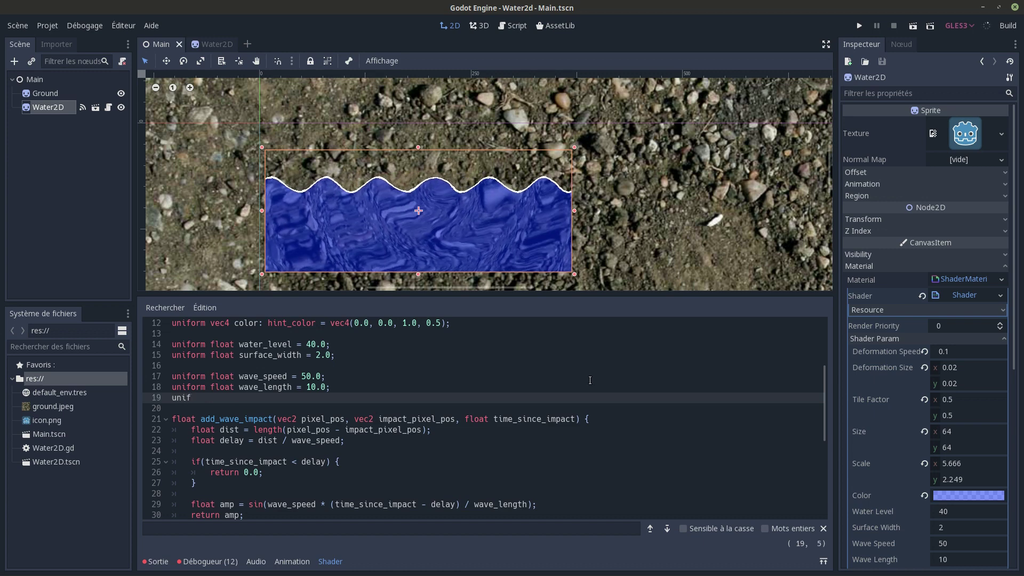
Step: Declare uniform float wave_height = 1.0 and return amp * wave_height
{"action": "type", "text": "orm float wave_height ="}
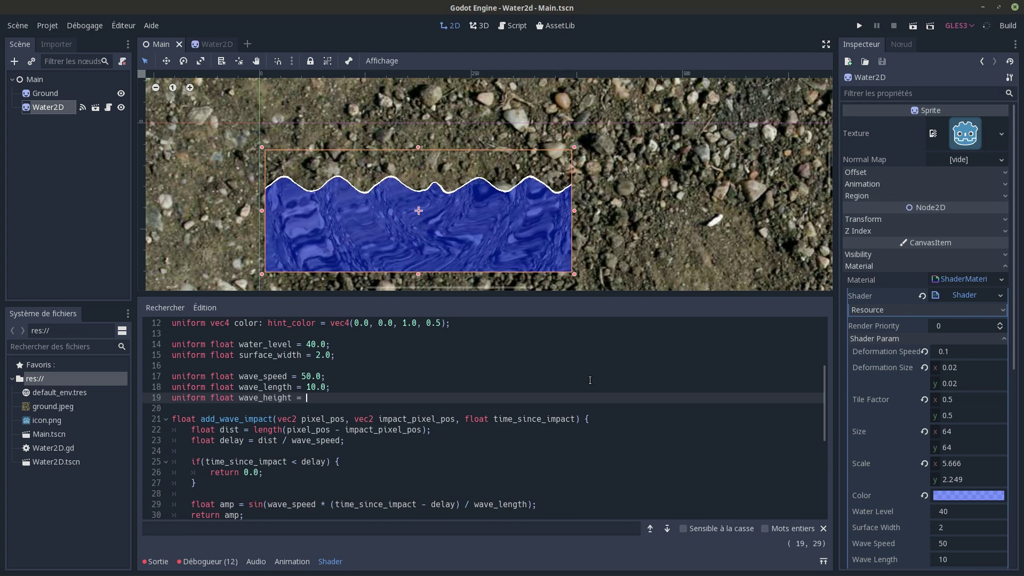
{"action": "type", "text": "1.0;"}
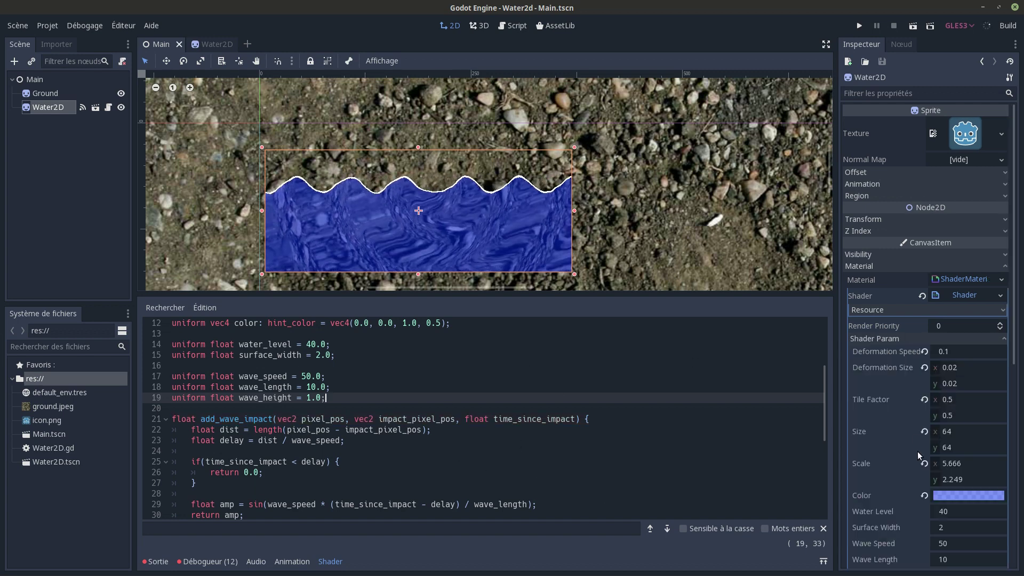
{"action": "scroll", "coordinate": [918, 455], "scroll_direction": "down", "scroll_amount": 1}
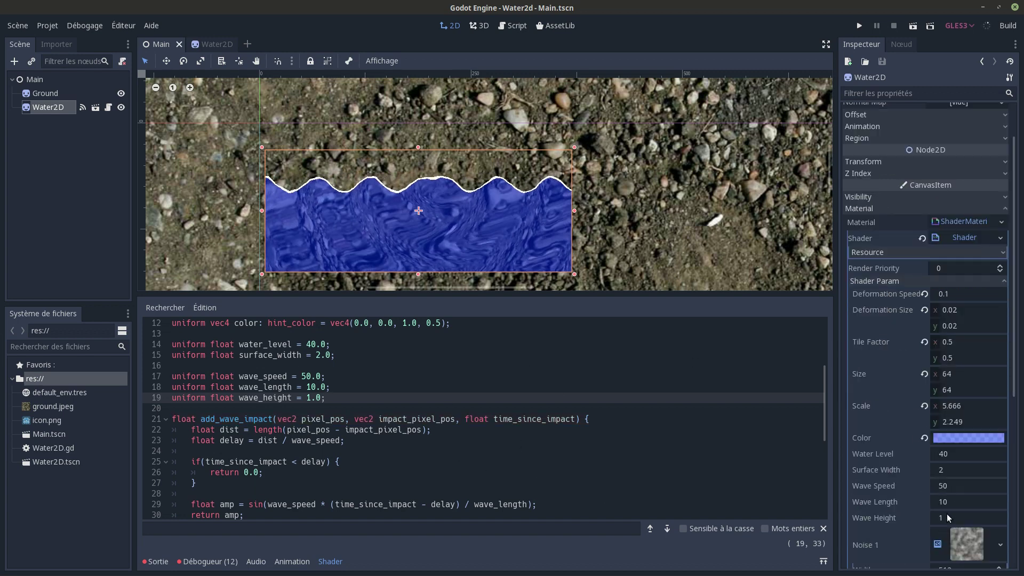
{"action": "scroll", "coordinate": [390, 476], "scroll_direction": "down", "scroll_amount": 2}
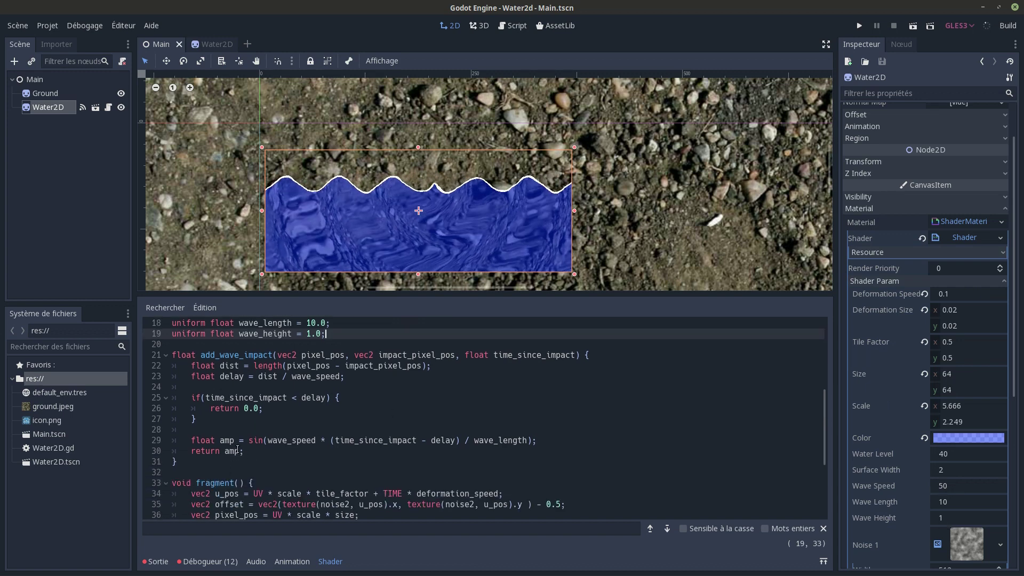
{"action": "left_click", "coordinate": [239, 452]}
{"action": "type", "text": "* wave"}
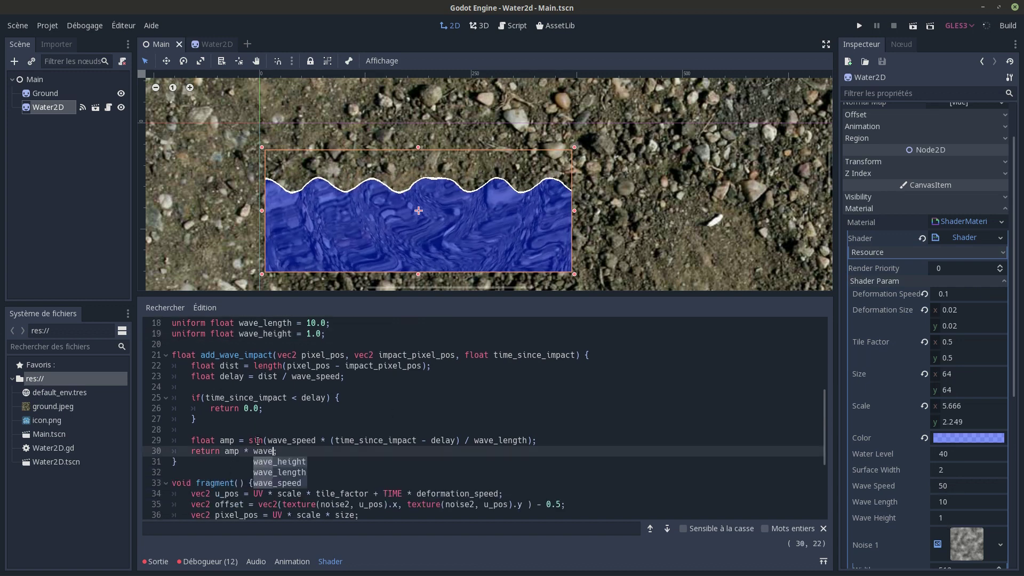
{"action": "key", "text": "Return"}
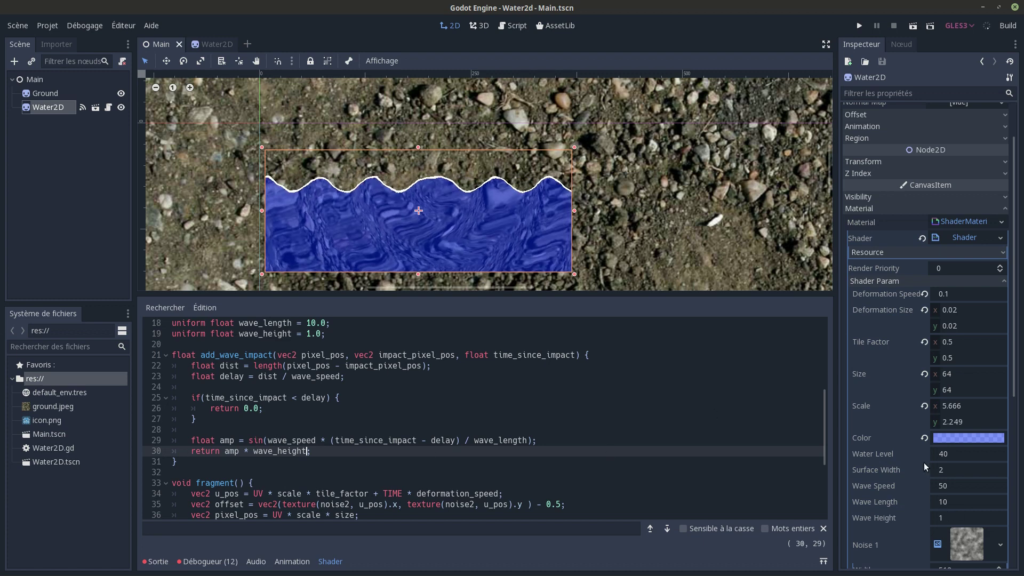
Step: Try a Wave Height of 2 in the Inspector, then reset it to 1
{"action": "left_click", "coordinate": [949, 516]}
{"action": "type", "text": "2"}
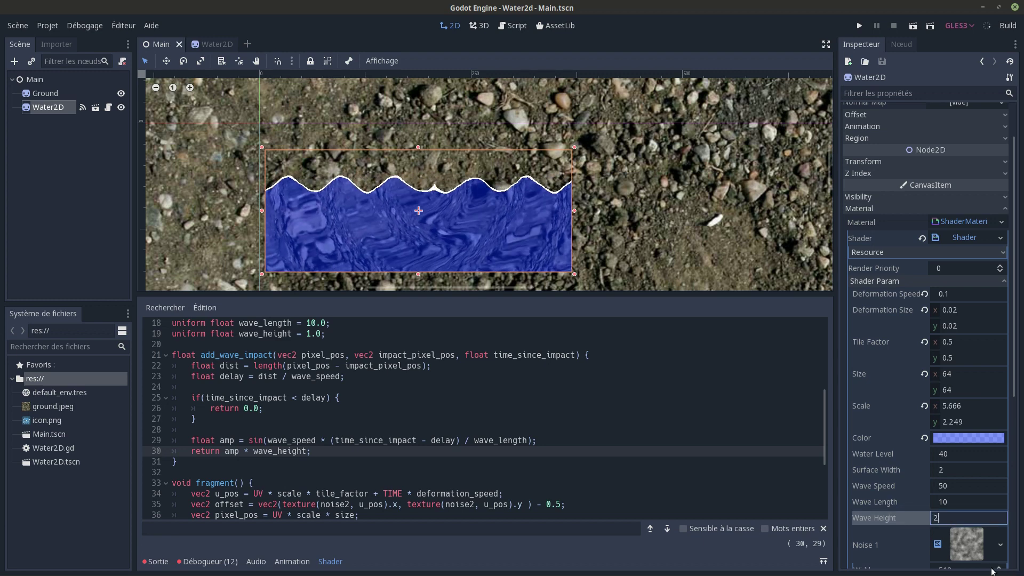
{"action": "key", "text": "Return"}
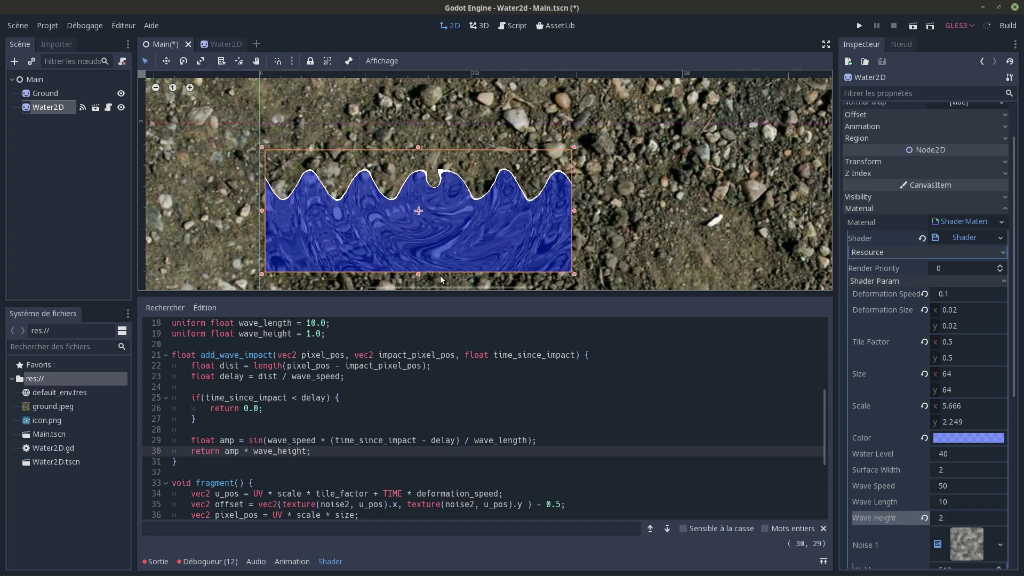
{"action": "left_click", "coordinate": [924, 518]}
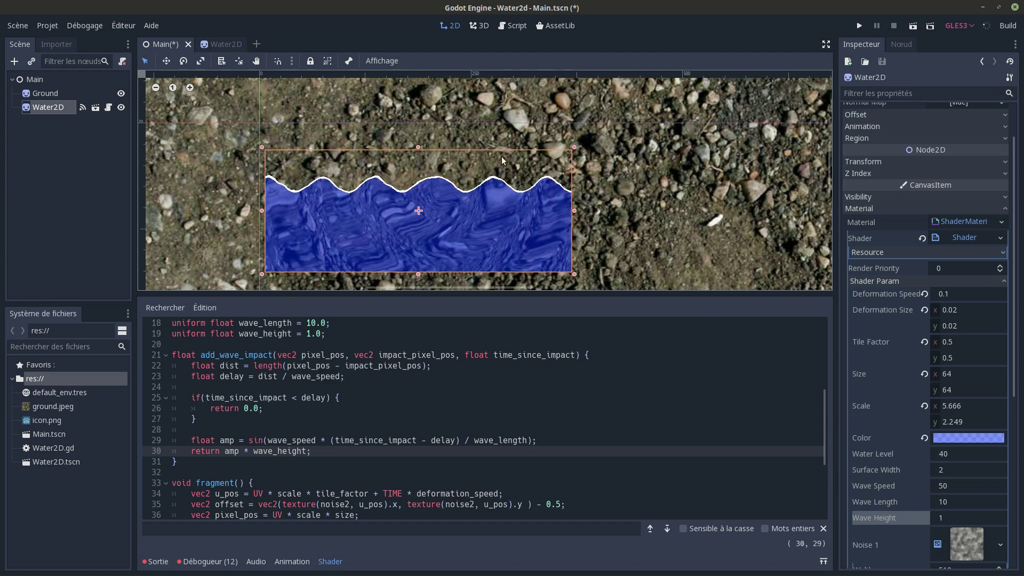
Step: Test-run the scene to watch the steadily rolling waves, then stop it and reopen the shader code
{"action": "left_click", "coordinate": [859, 26]}
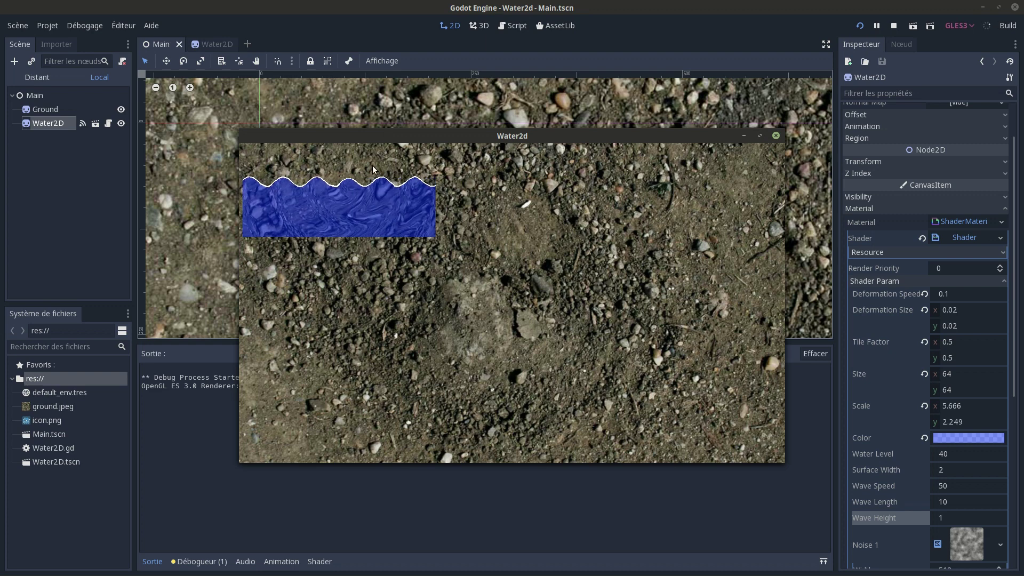
{"action": "left_click", "coordinate": [776, 136]}
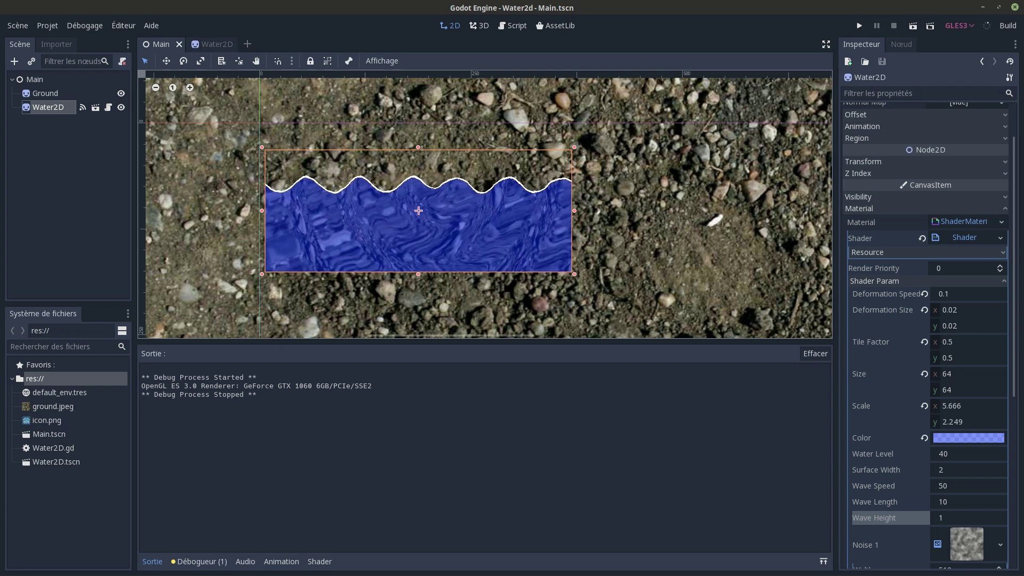
{"action": "left_click", "coordinate": [320, 562]}
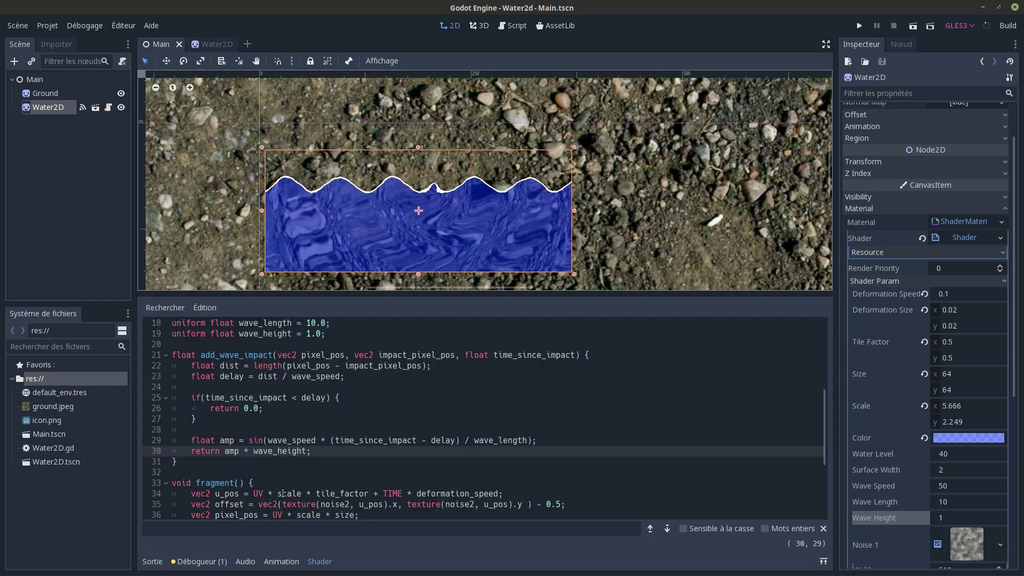
Step: Add line 30 'amp /= 1.0 + dist * wave_distance_attenuation * 0.01;' below the amplitude calculation
{"action": "left_click", "coordinate": [548, 441]}
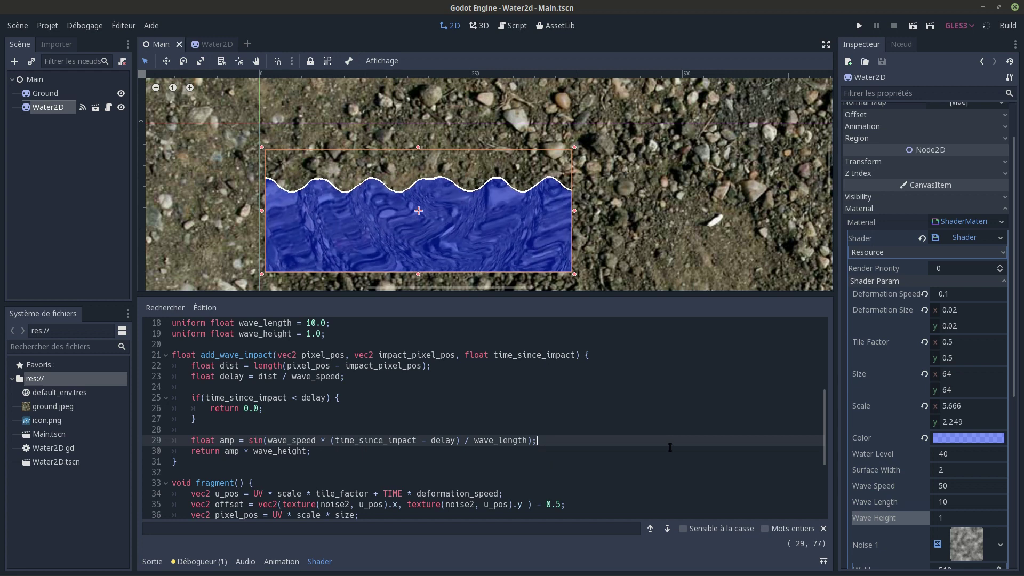
{"action": "key", "text": "Return"}
{"action": "type", "text": "amp "}
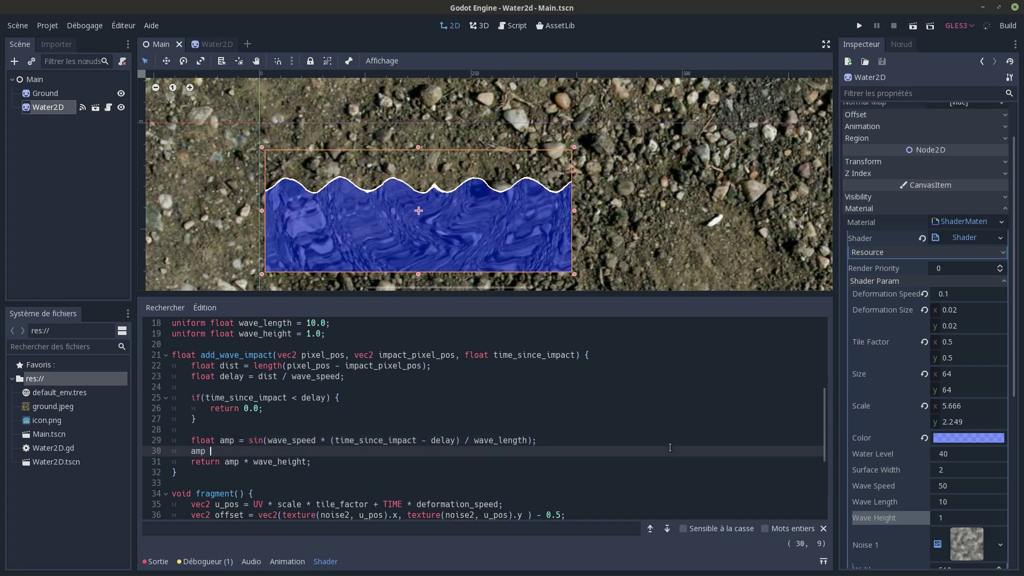
{"action": "type", "text": "/= "}
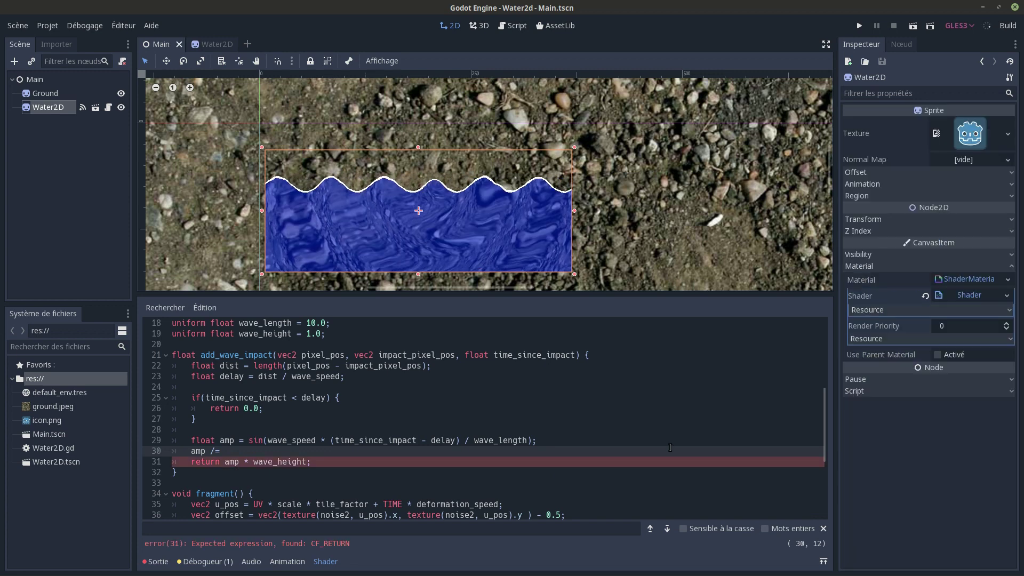
{"action": "type", "text": "1.0 + dist * wave * 0.01"}
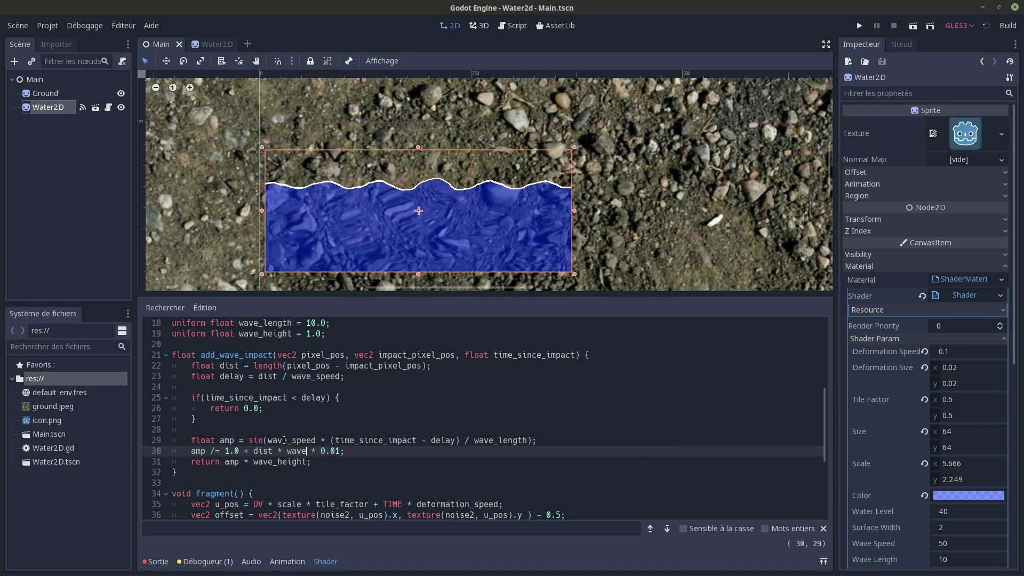
{"action": "type", "text": "_"}
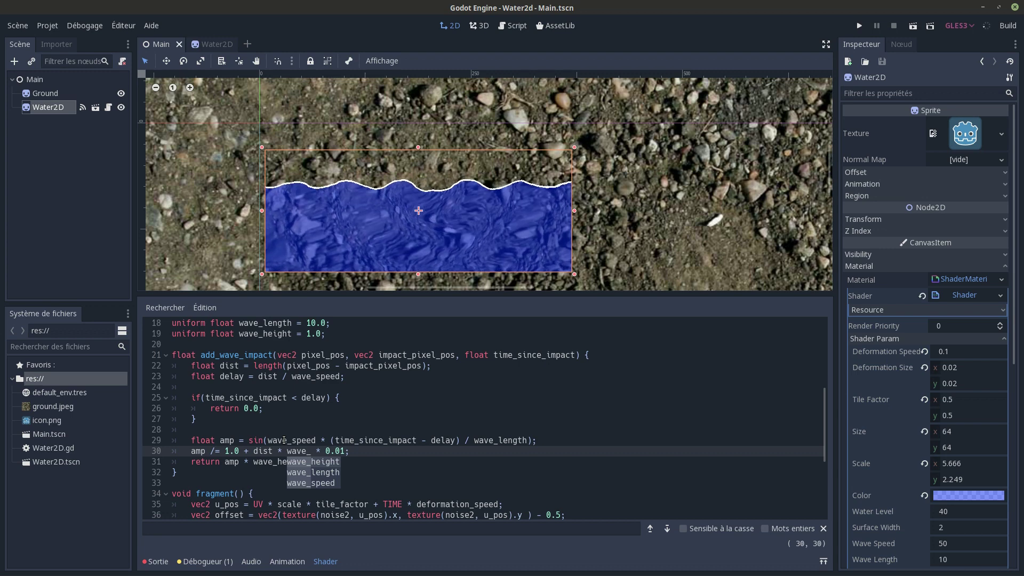
{"action": "type", "text": "a"}
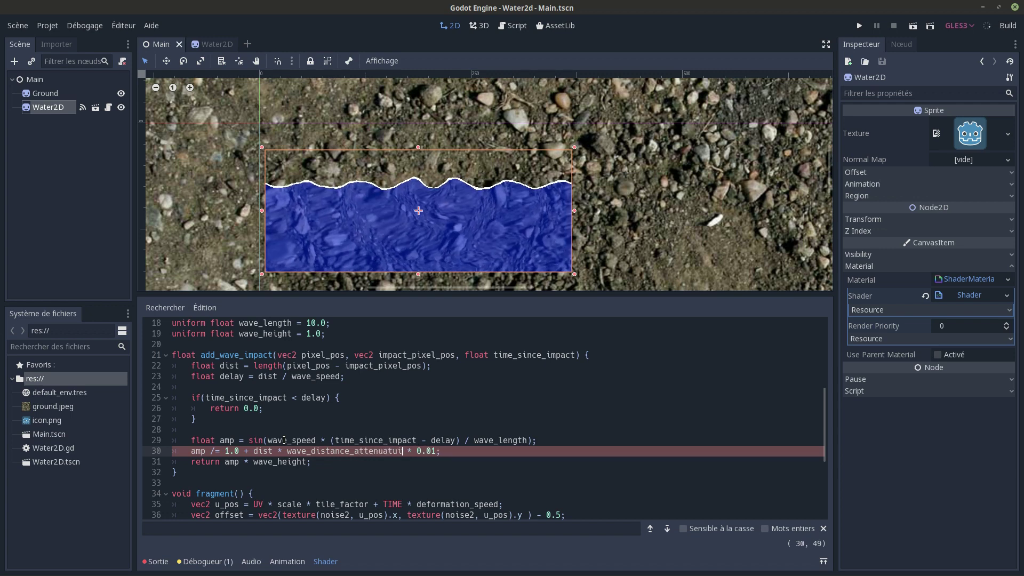
{"action": "type", "text": "n"}
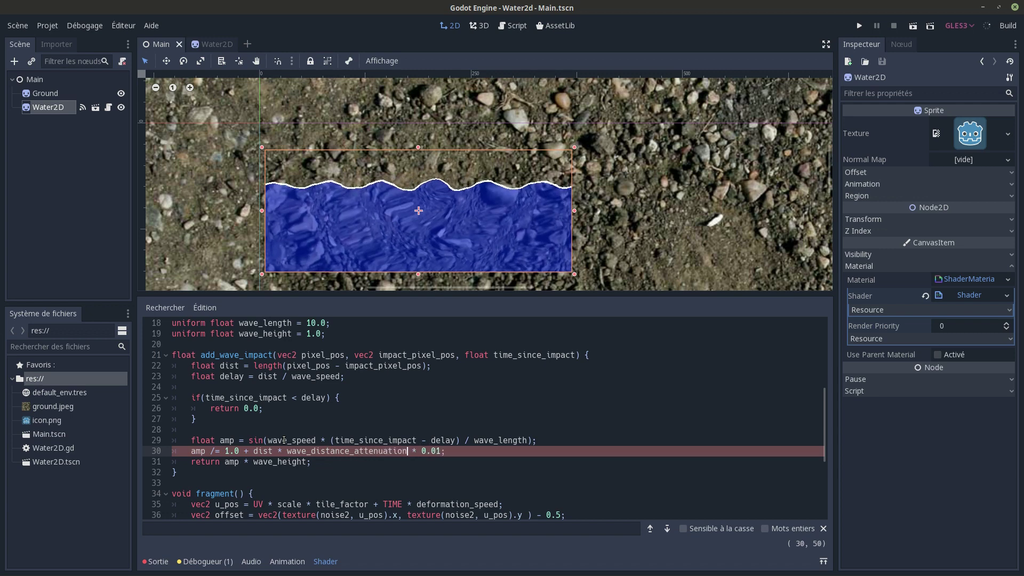
Step: Declare 'uniform float wave_distance_attenuation = 1.0;' after the wave_height uniform
{"action": "left_click", "coordinate": [363, 333]}
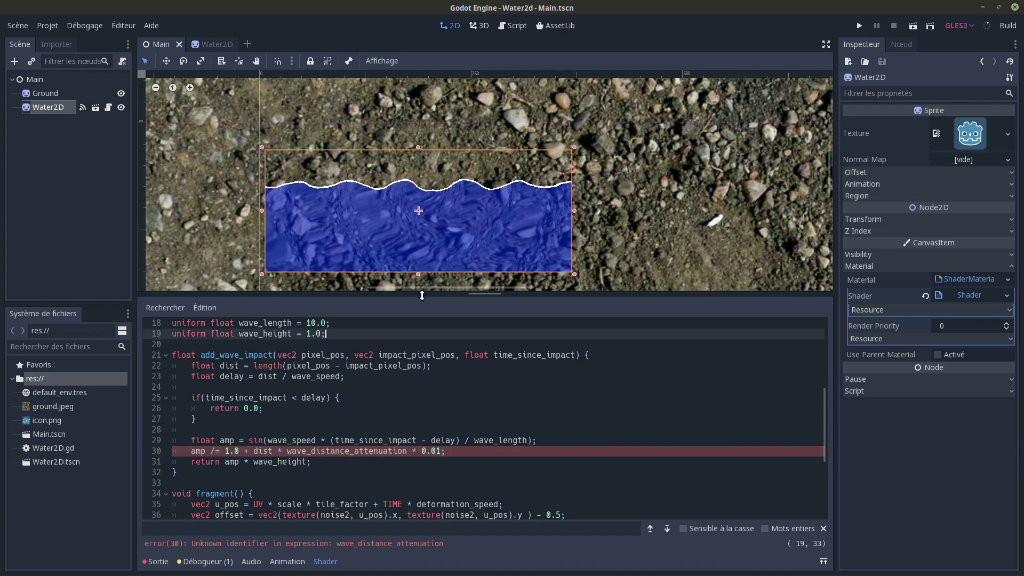
{"action": "key", "text": "Return"}
{"action": "type", "text": "uniform "}
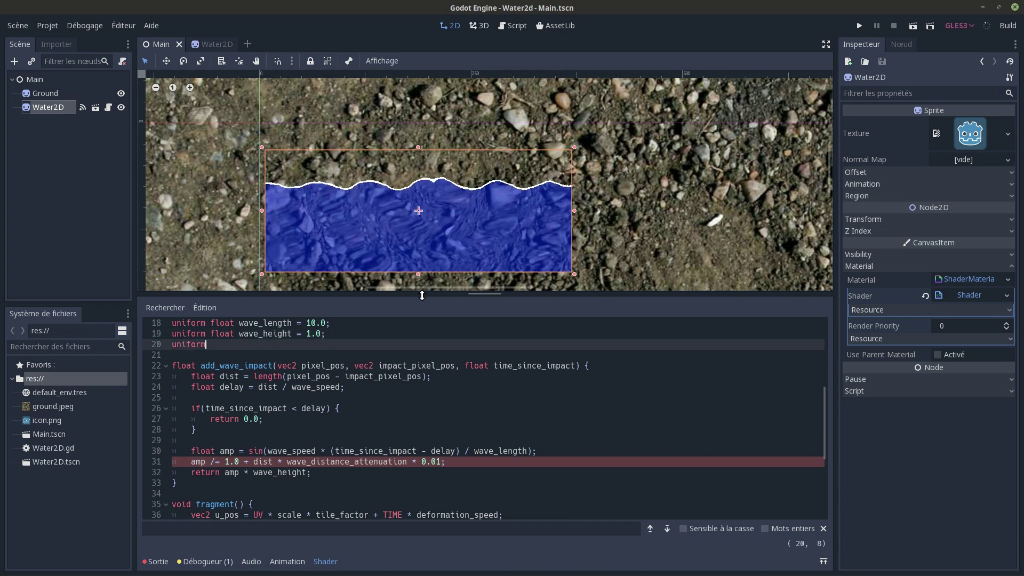
{"action": "type", "text": "float "}
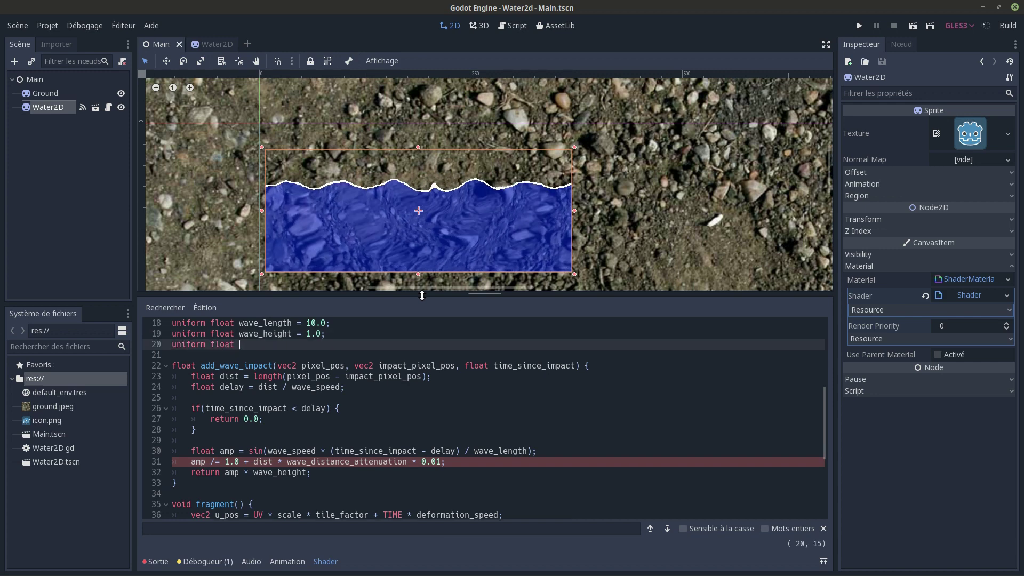
{"action": "type", "text": "wave_distanc"}
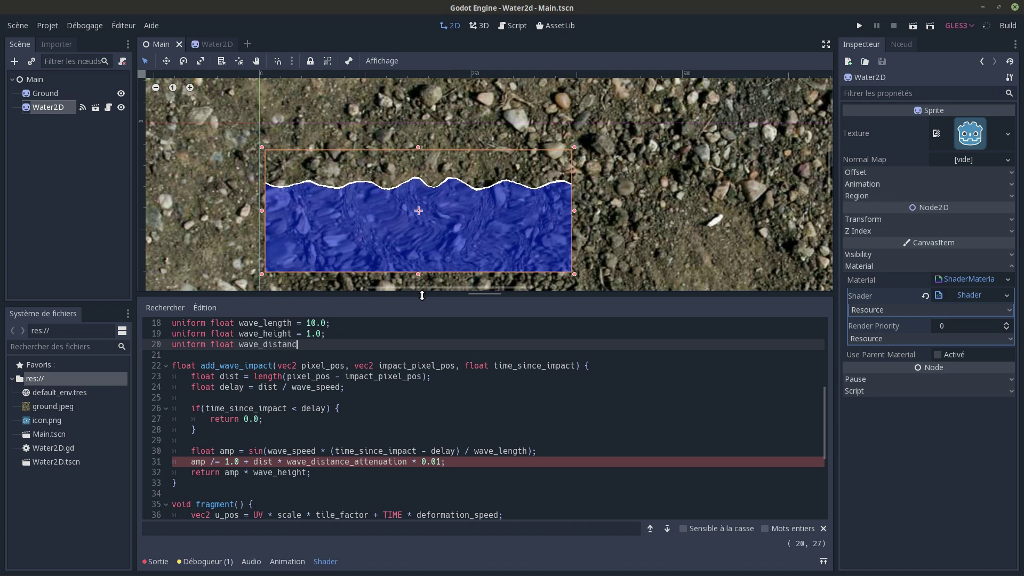
{"action": "type", "text": "e_attenu"}
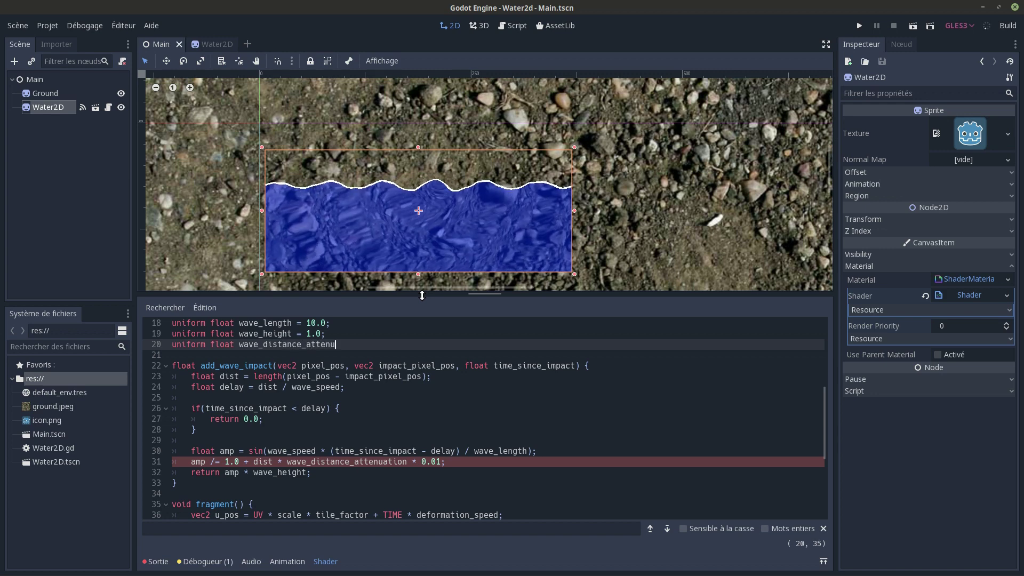
{"action": "type", "text": "ation = 1."}
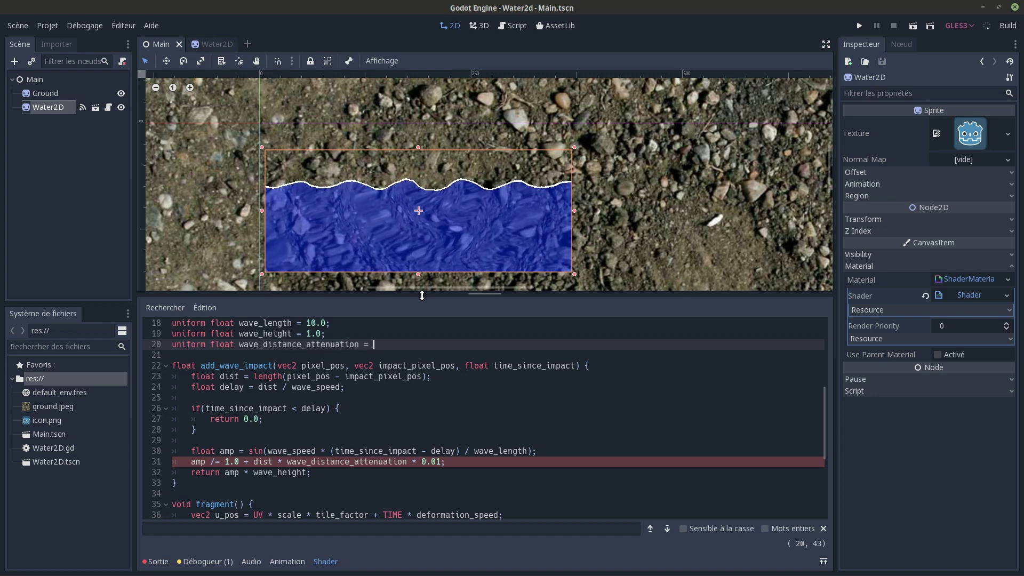
{"action": "type", "text": "0;"}
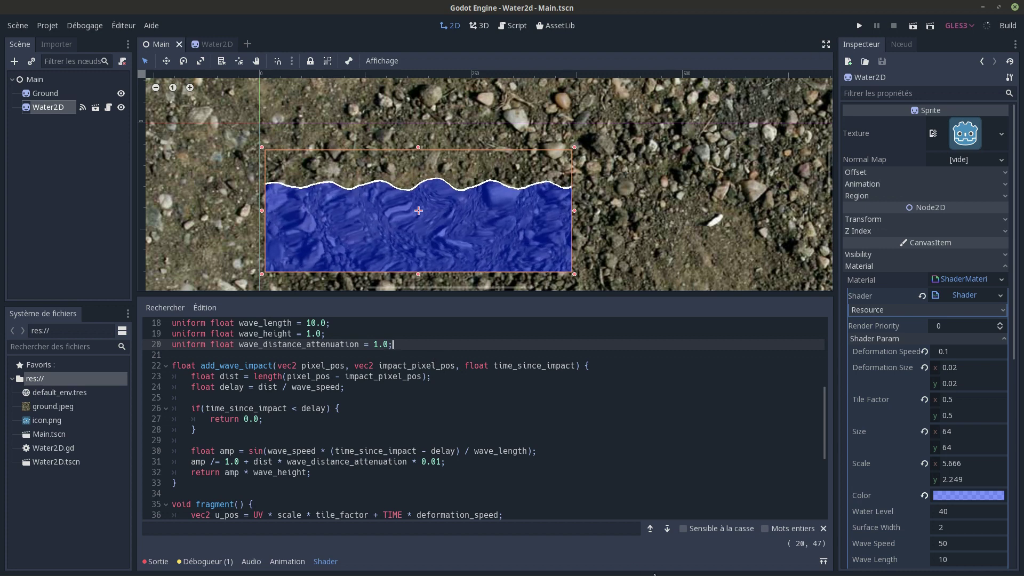
Step: Run the project with F5 to test the water, then stop it and return to the shader code
{"action": "key", "text": "F5"}
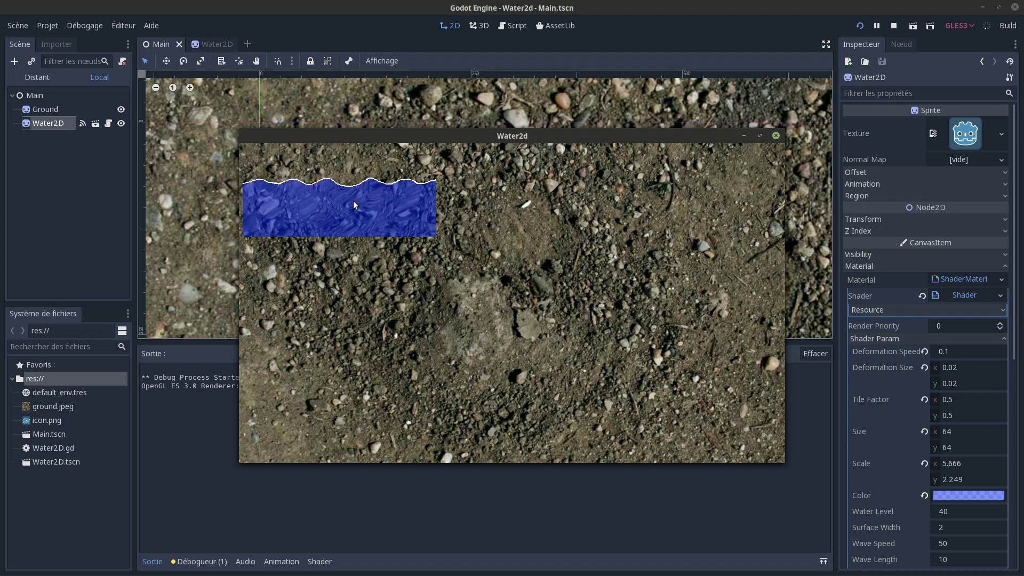
{"action": "left_click", "coordinate": [776, 135]}
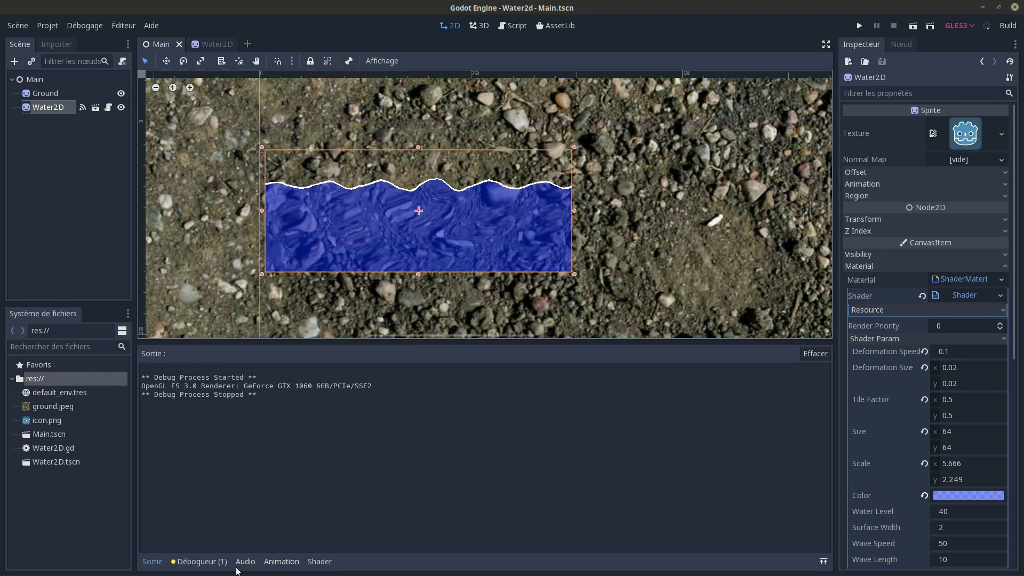
{"action": "left_click", "coordinate": [318, 561]}
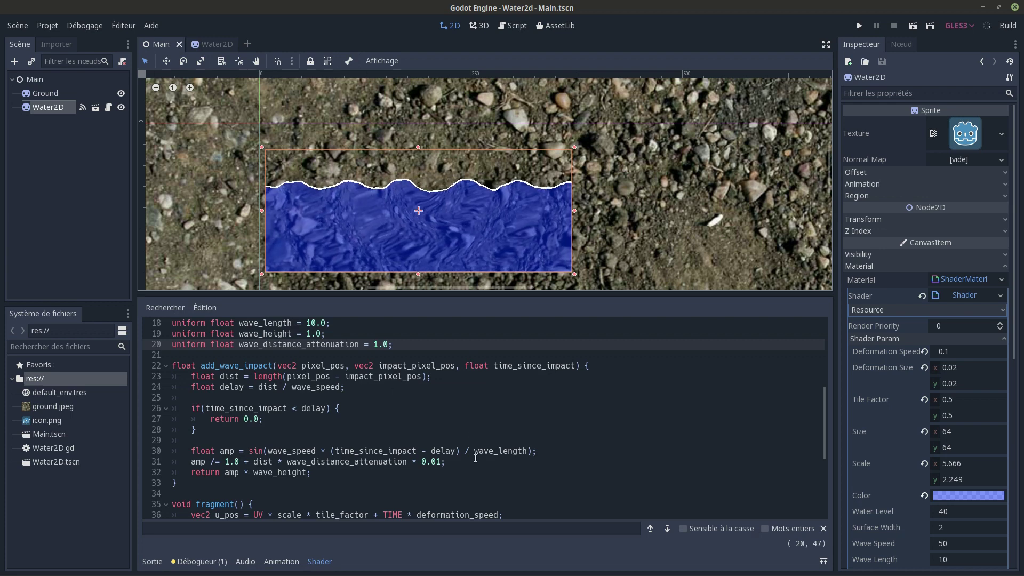
Step: Add 'amp *= exp(-time_since_impact);' below the distance attenuation line and run the scene
{"action": "key", "text": "Return"}
{"action": "type", "text": "am"}
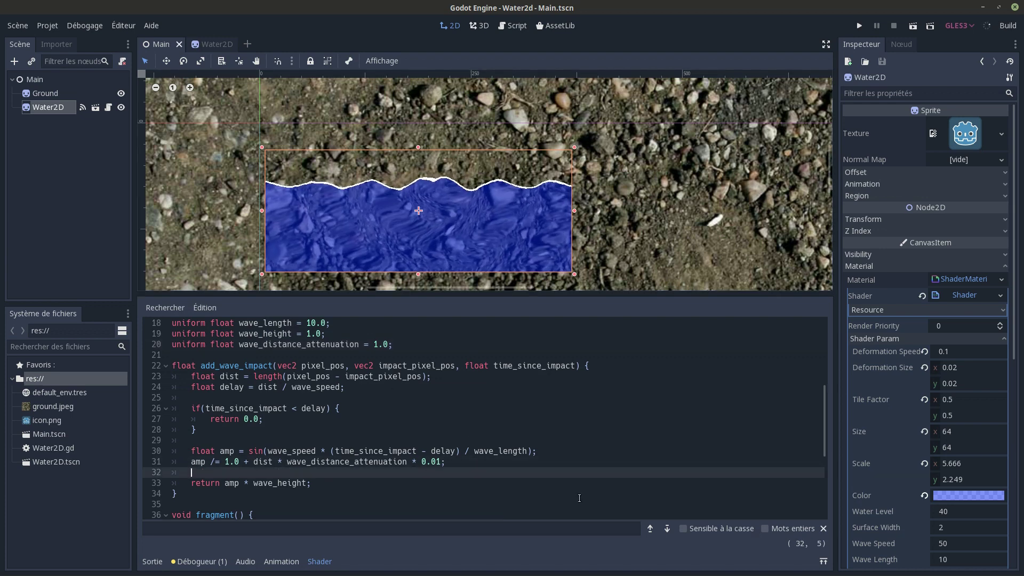
{"action": "type", "text": "p *="}
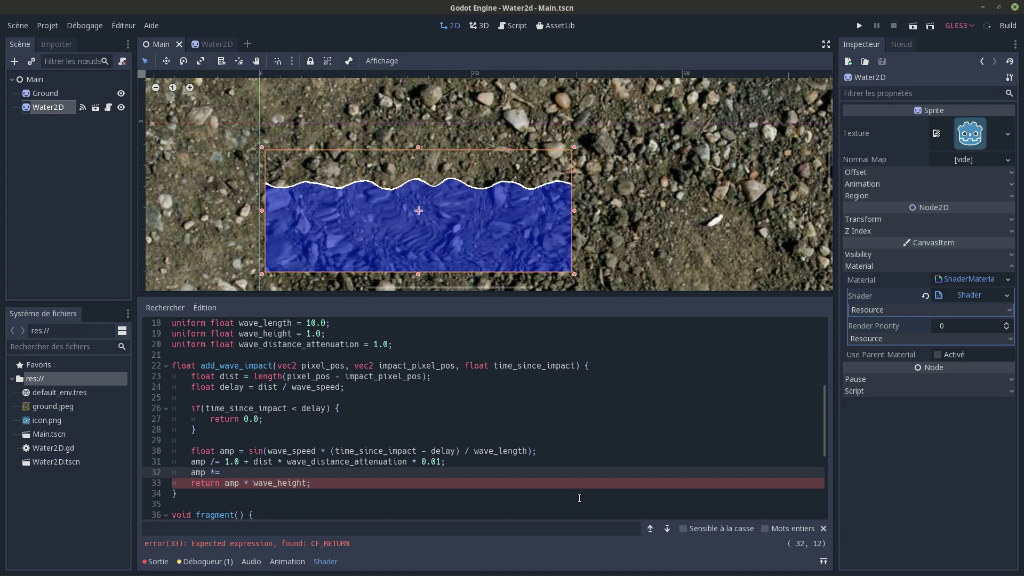
{"action": "type", "text": "exp(-t"}
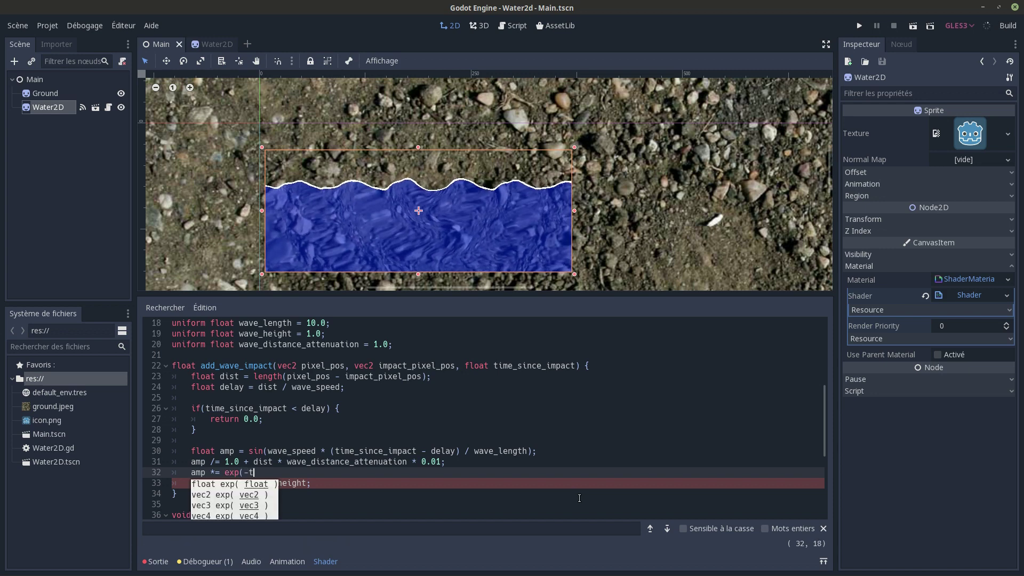
{"action": "type", "text": "ime_since_impact"}
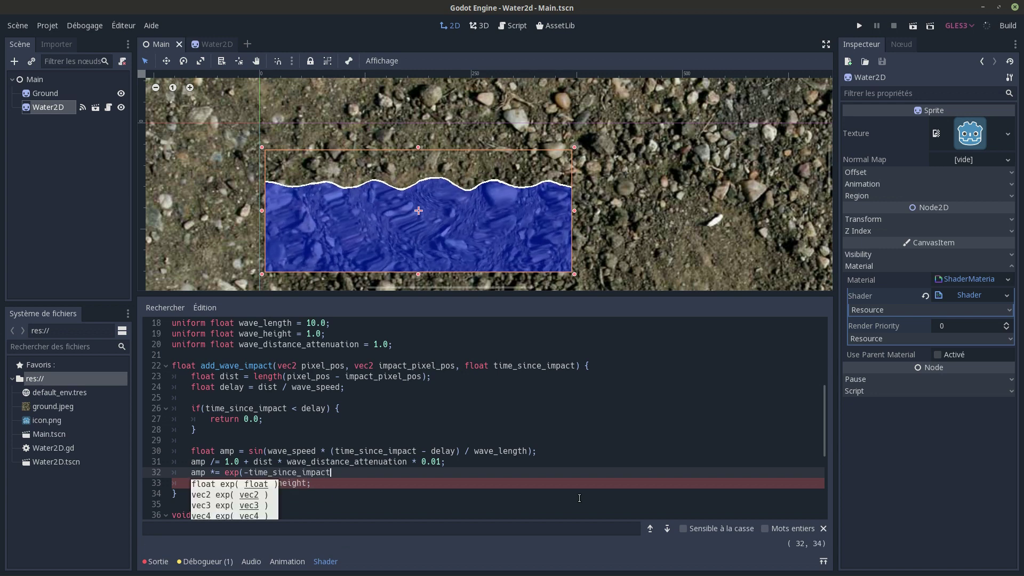
{"action": "key", "text": "Return"}
{"action": "type", "text": ");"}
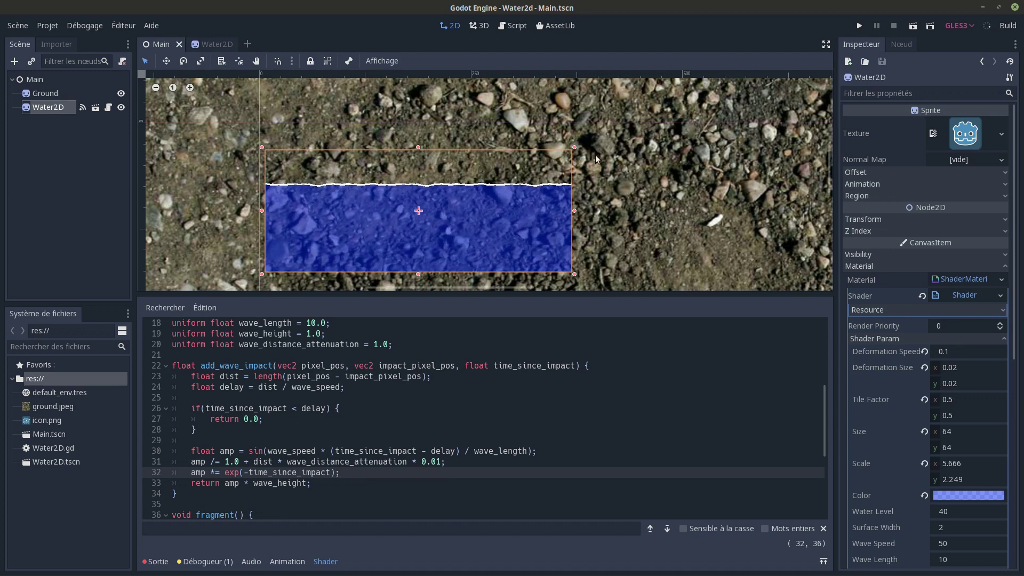
{"action": "left_click", "coordinate": [859, 26]}
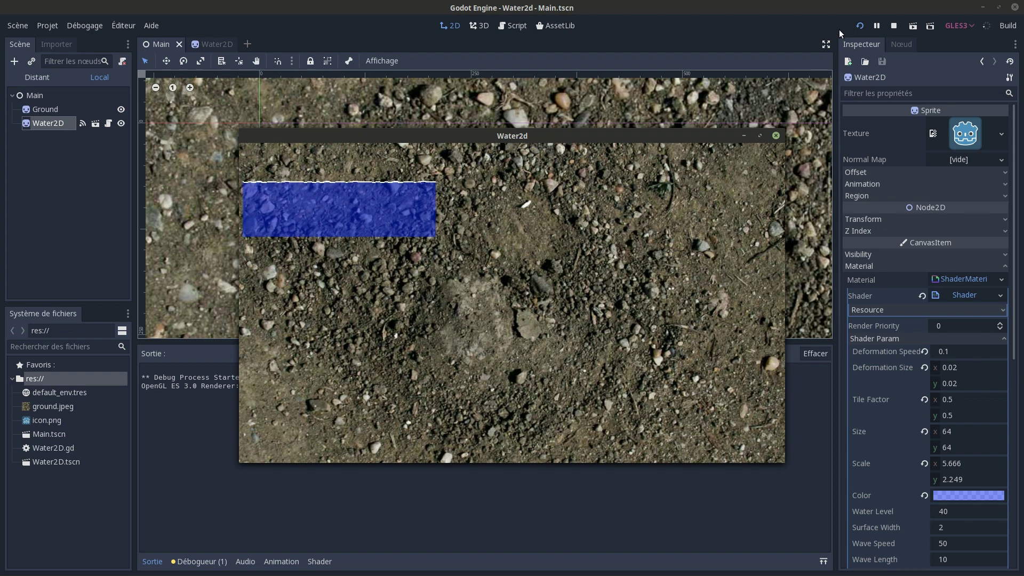
Step: Rerun the game to view the fading ripples, then stop it and return to the shader
{"action": "left_click", "coordinate": [859, 26]}
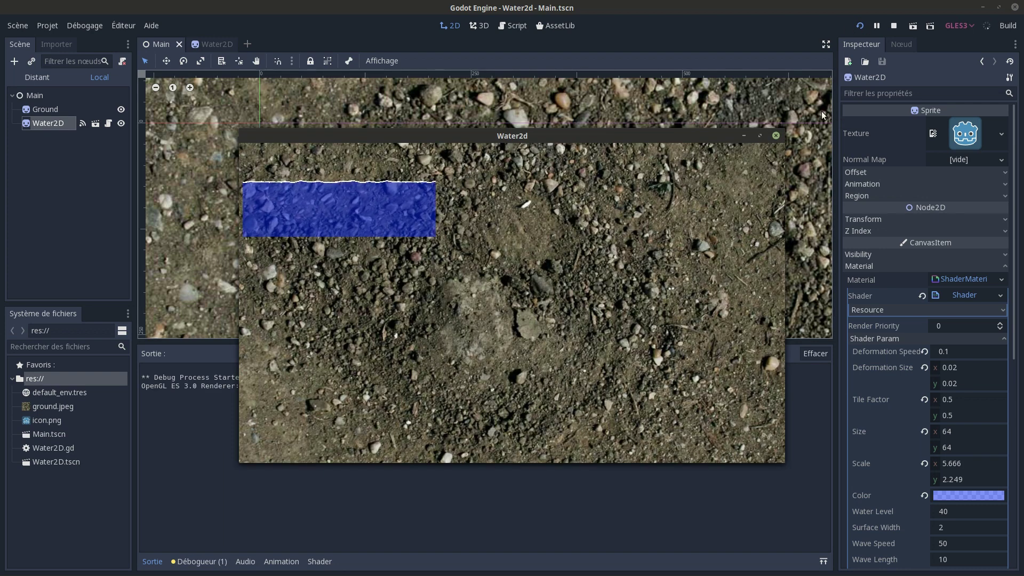
{"action": "left_click", "coordinate": [777, 135]}
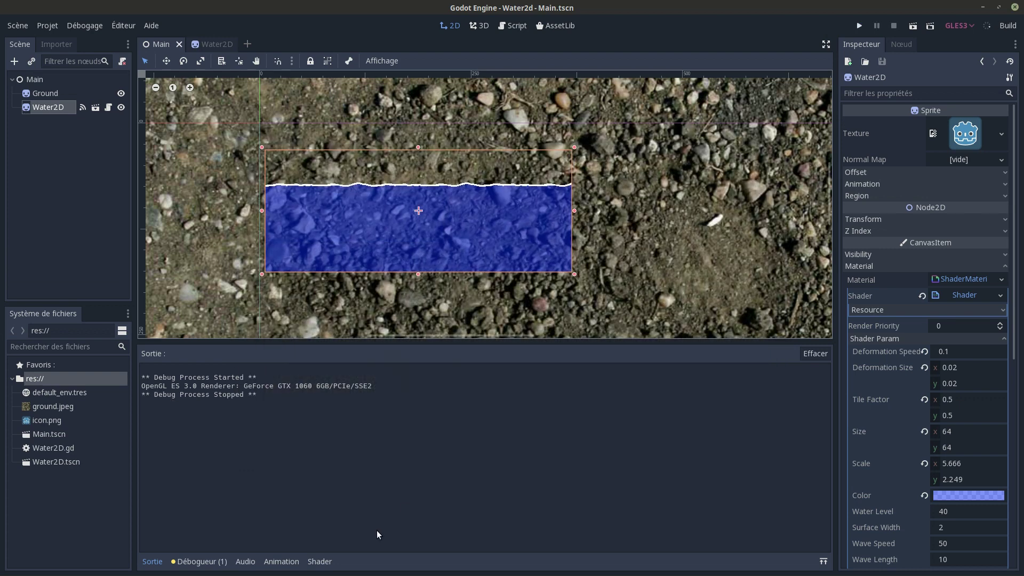
{"action": "left_click", "coordinate": [328, 562]}
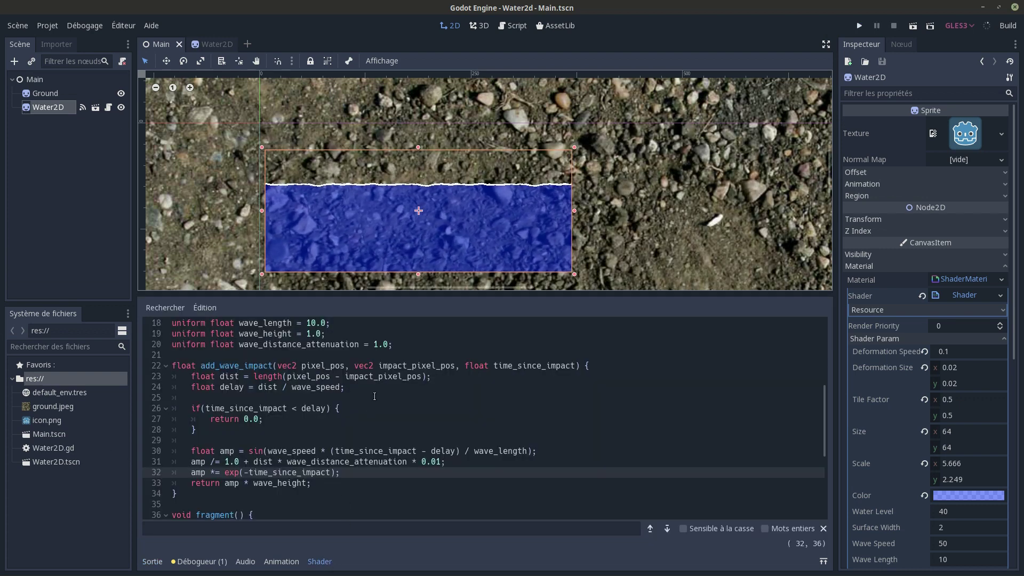
Step: Change the decay to exp(-time_since_impact * 0.1) and test-run the slower fade
{"action": "left_click", "coordinate": [332, 472]}
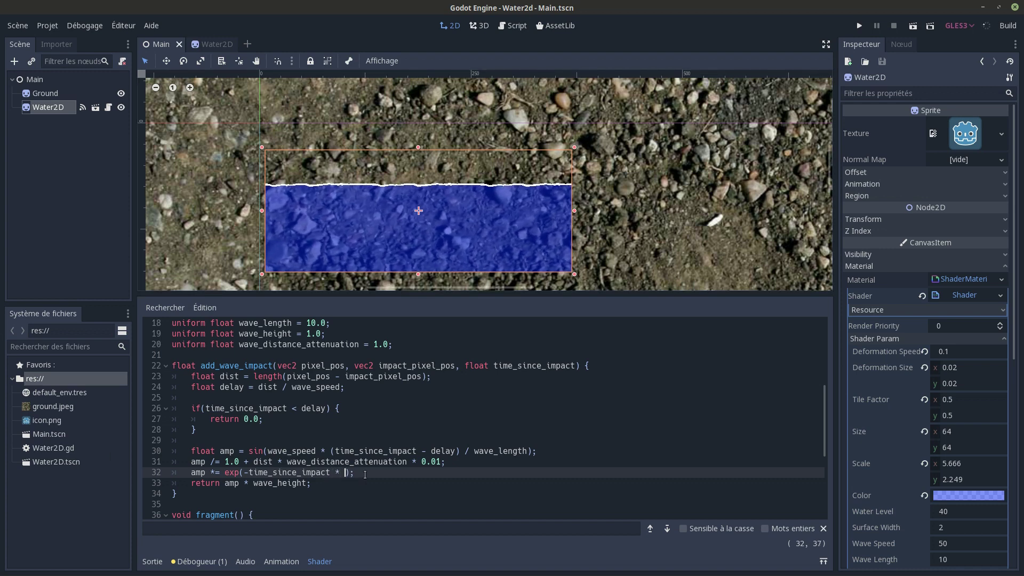
{"action": "type", "text": "* 0.1"}
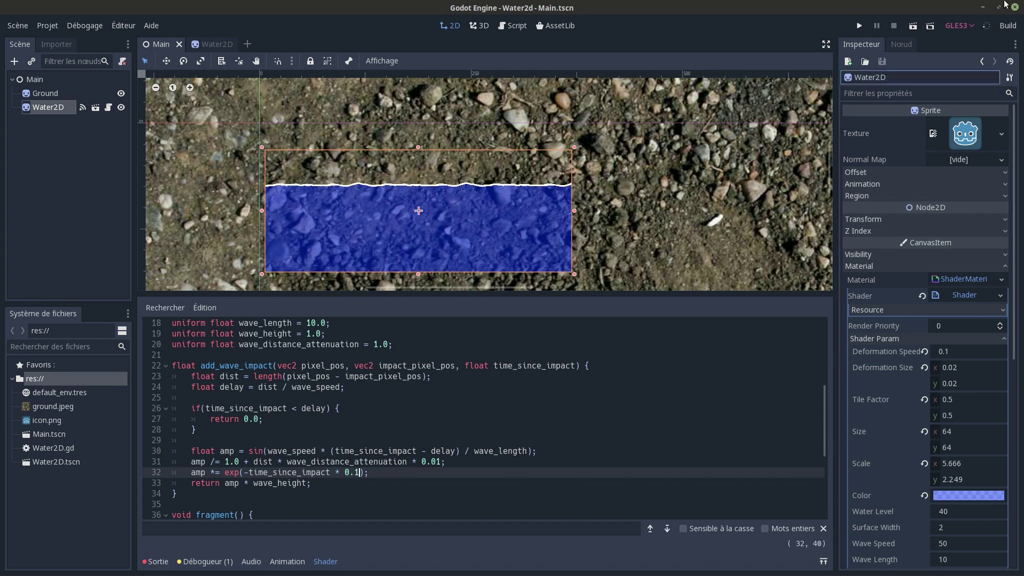
{"action": "left_click", "coordinate": [859, 27]}
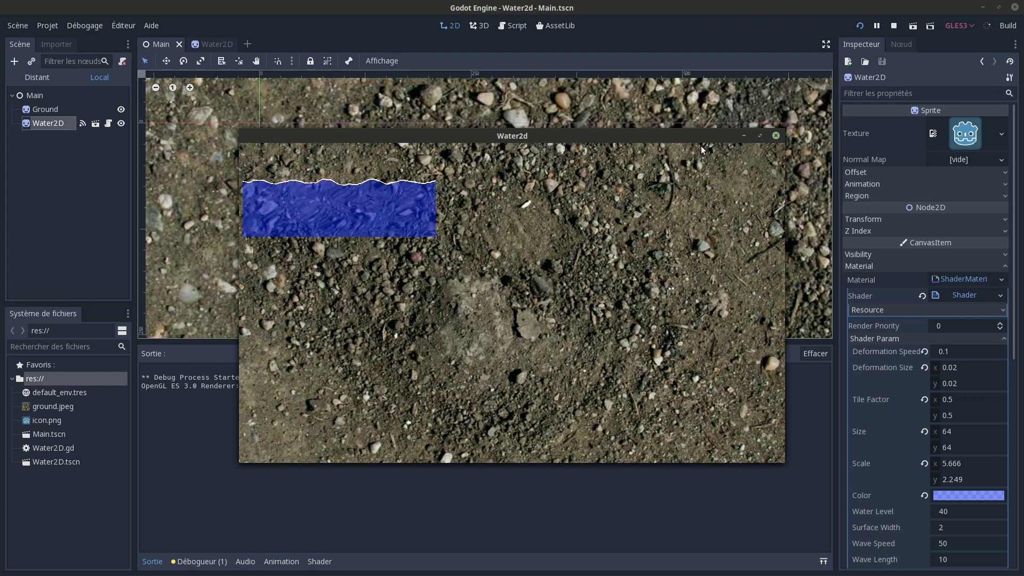
{"action": "left_click", "coordinate": [776, 135]}
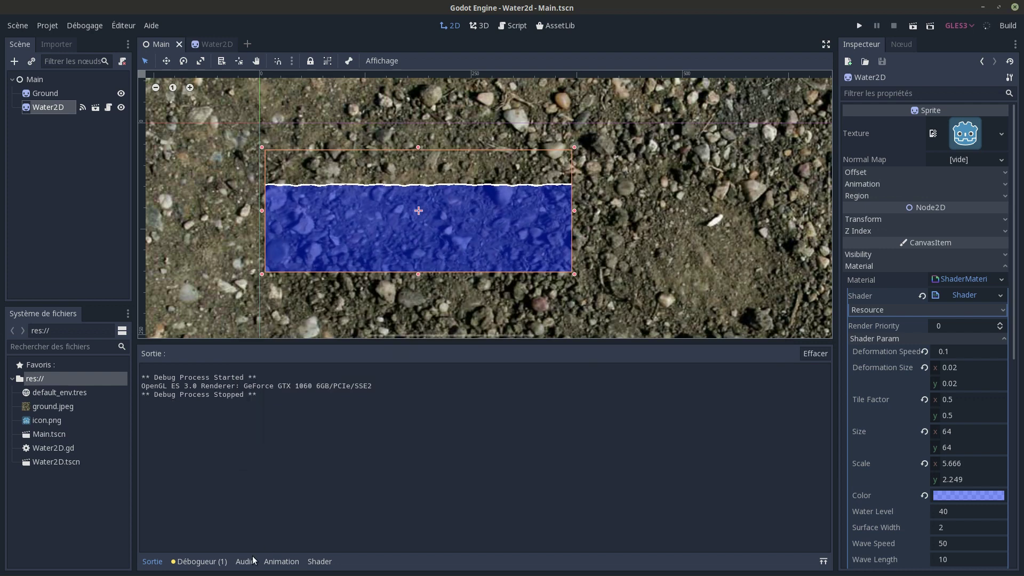
{"action": "left_click", "coordinate": [320, 561]}
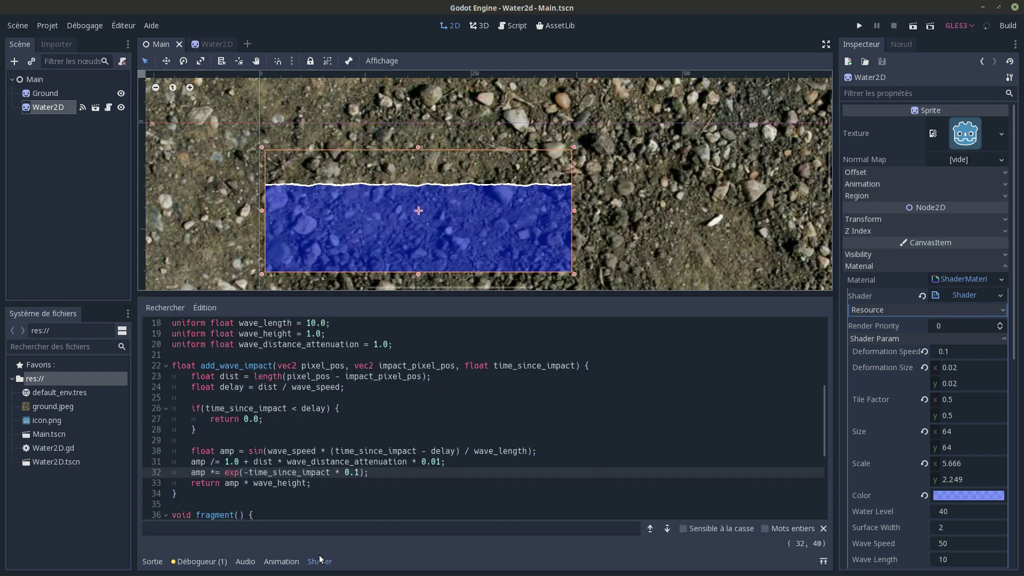
{"action": "left_click", "coordinate": [348, 473]}
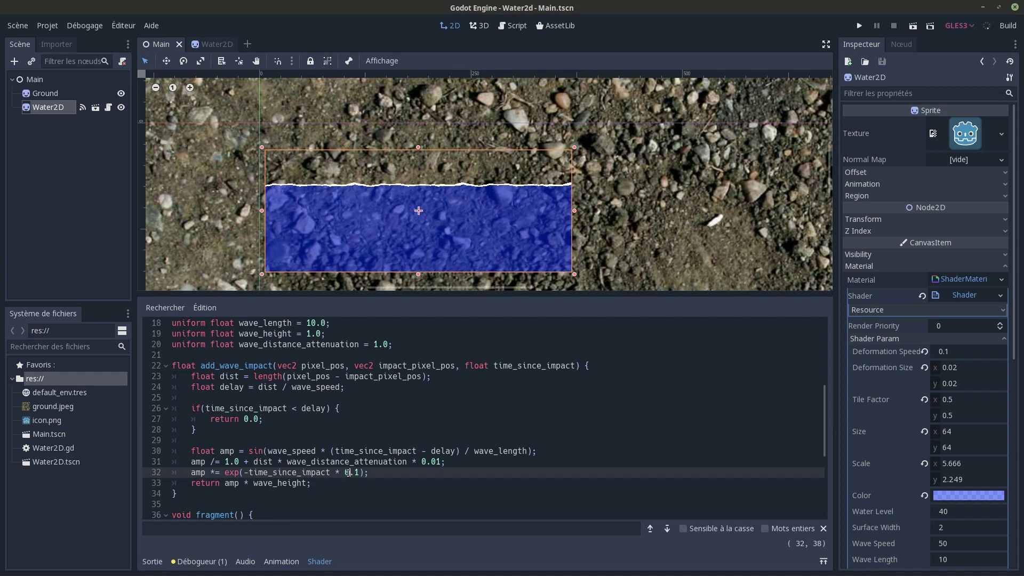
{"action": "left_click", "coordinate": [407, 344]}
Step: Add a wave_time_attenuation float uniform and replace the 0.1 decay factor with it
{"action": "key", "text": "Return"}
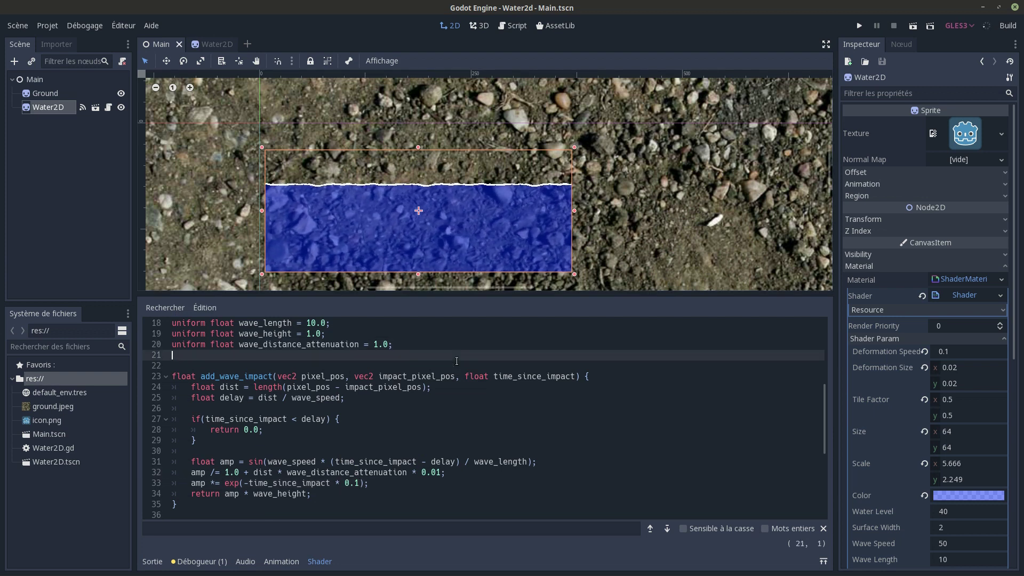
{"action": "type", "text": "uniform "}
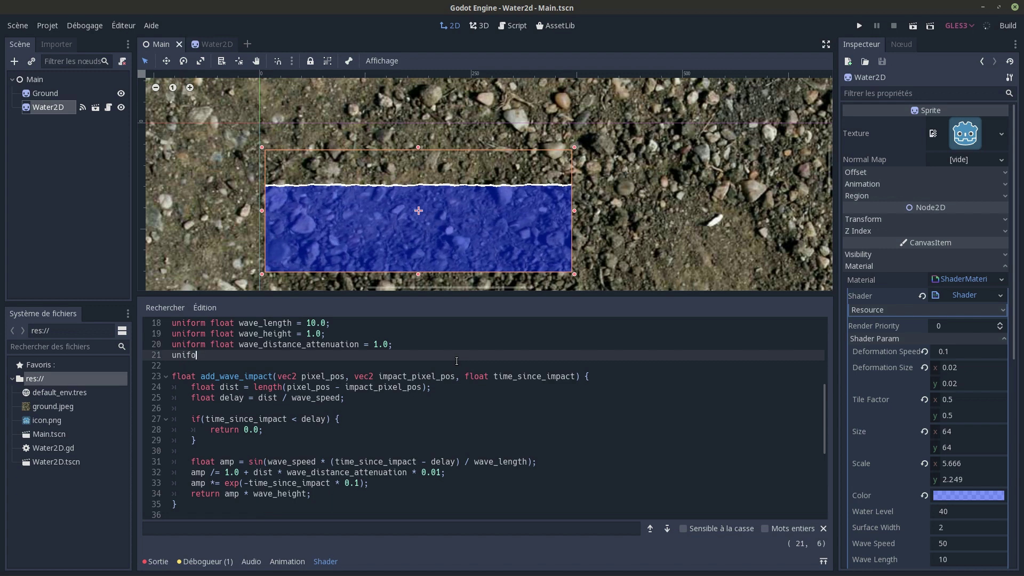
{"action": "type", "text": "float wave_time_attenuation = 1.0;"}
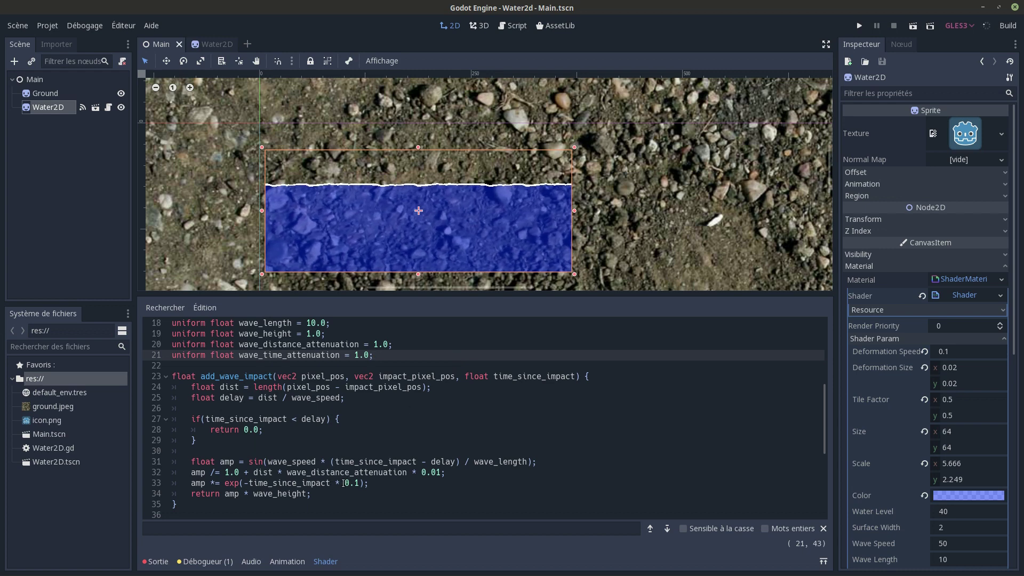
{"action": "left_click", "coordinate": [360, 483]}
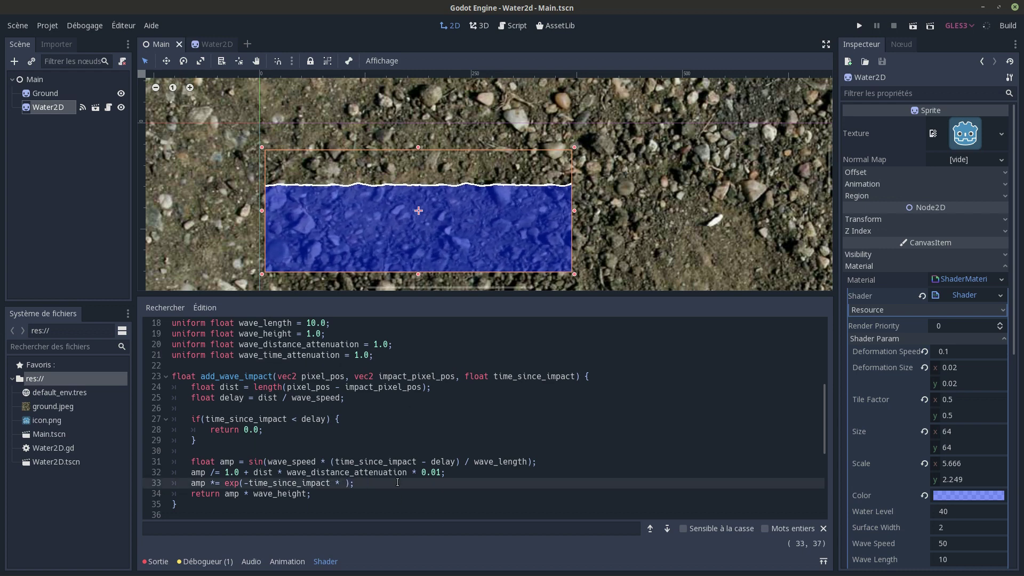
{"action": "type", "text": "wav"}
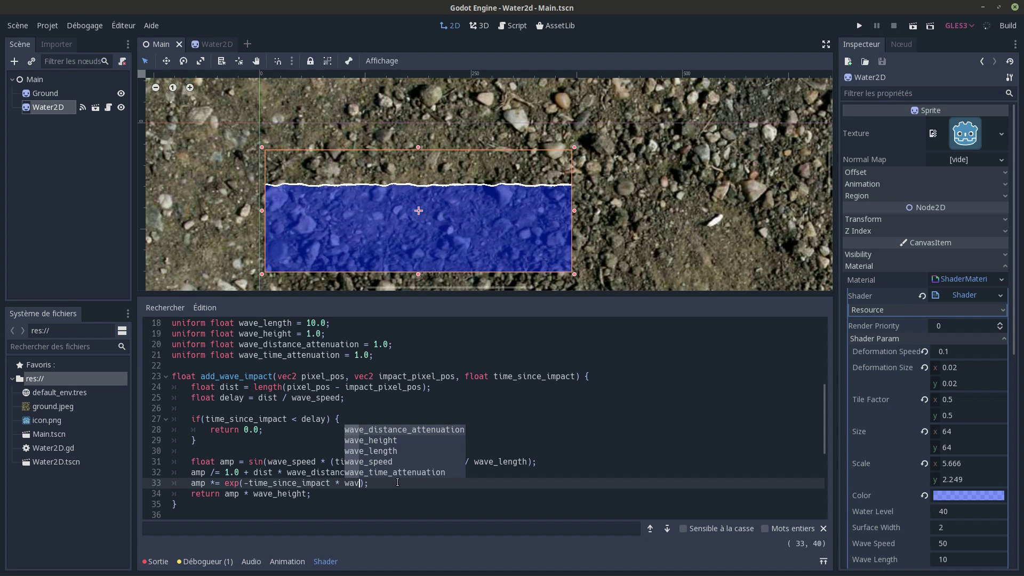
{"action": "key", "text": "Down"}
{"action": "key", "text": "Down"}
{"action": "key", "text": "Down"}
{"action": "key", "text": "Down"}
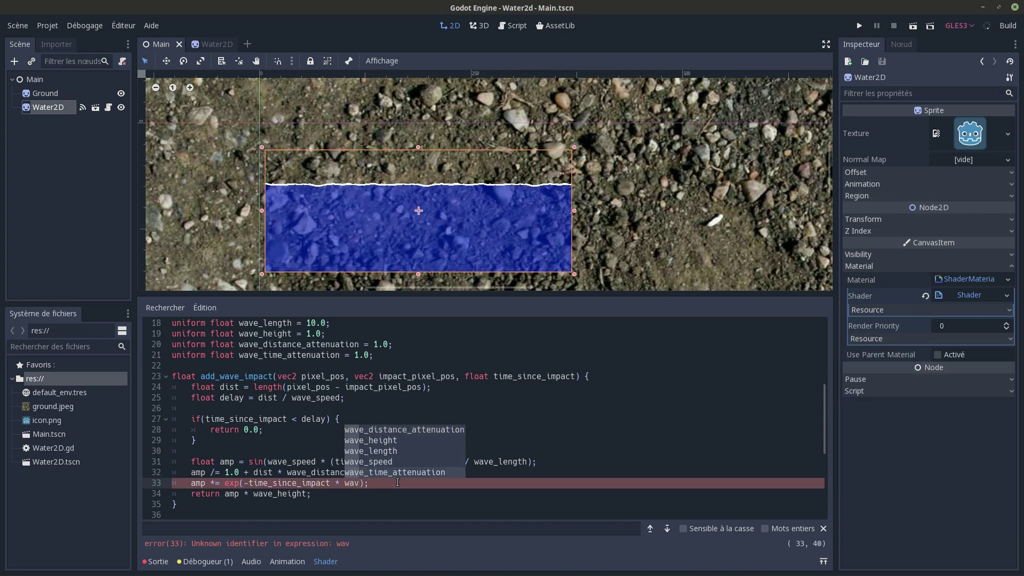
{"action": "key", "text": "Return"}
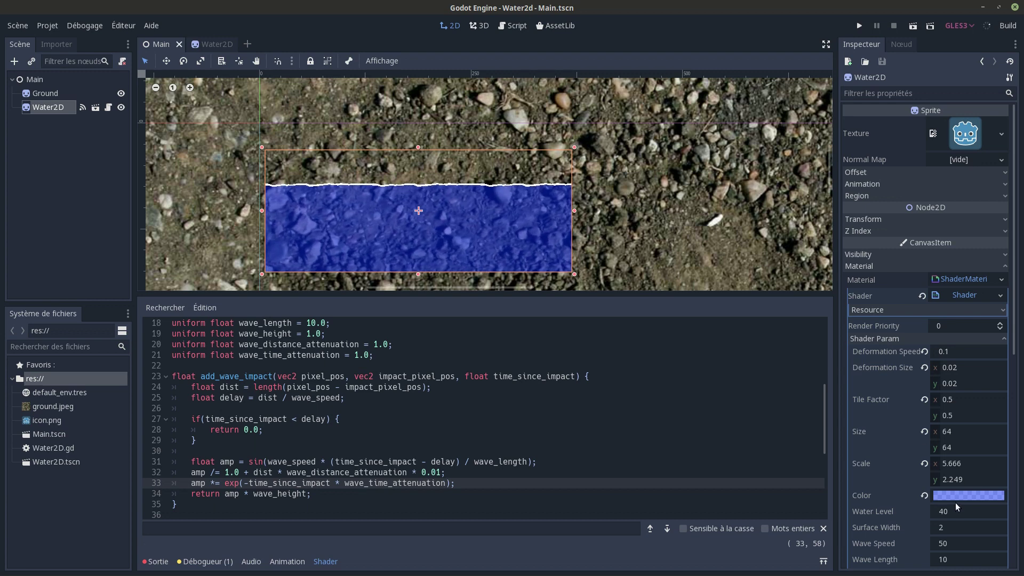
Step: Set Wave Time Attenuation to 0.5 in the water material's Inspector
{"action": "scroll", "coordinate": [958, 565], "scroll_direction": "down", "scroll_amount": 2}
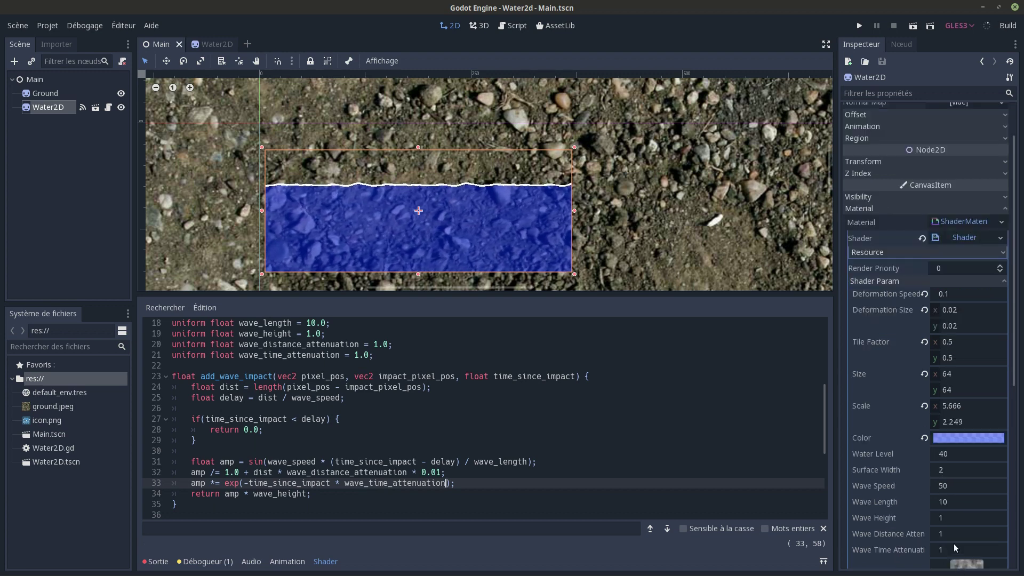
{"action": "left_click", "coordinate": [950, 545]}
{"action": "type", "text": "0.5"}
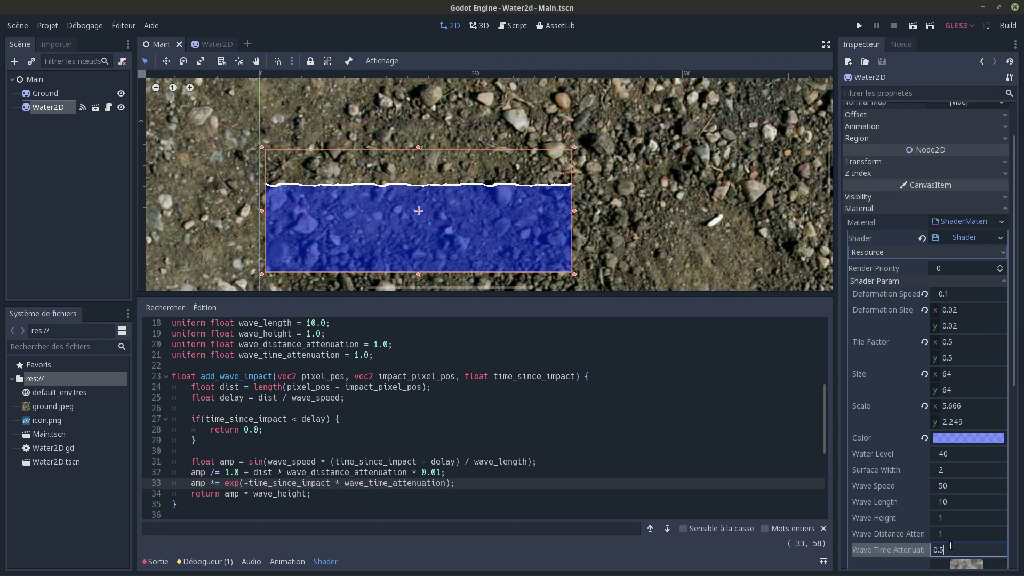
{"action": "key", "text": "Return"}
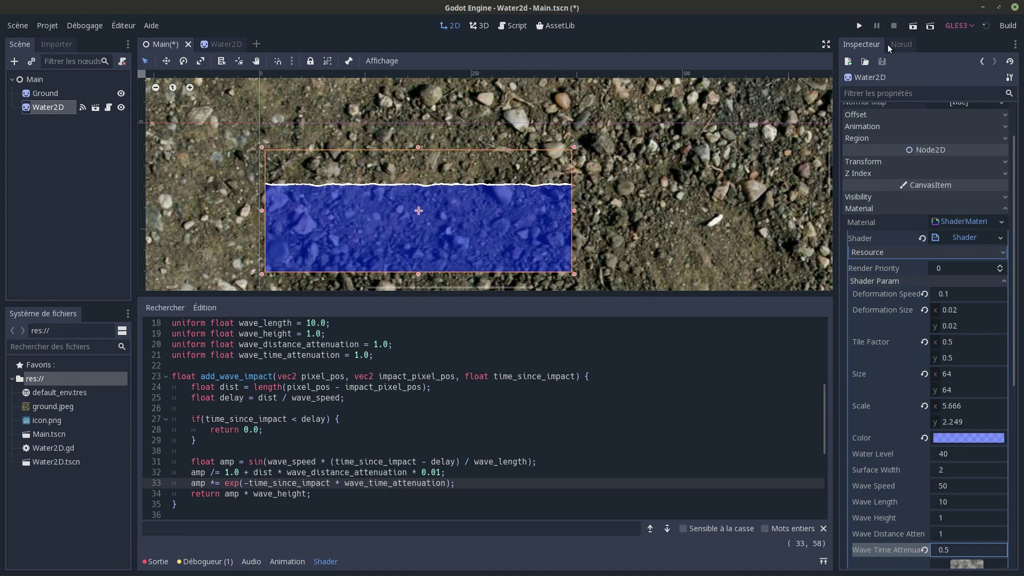
Step: Save and run the game to check the ripples, then go to the TIME call in fragment()
{"action": "left_click", "coordinate": [858, 28]}
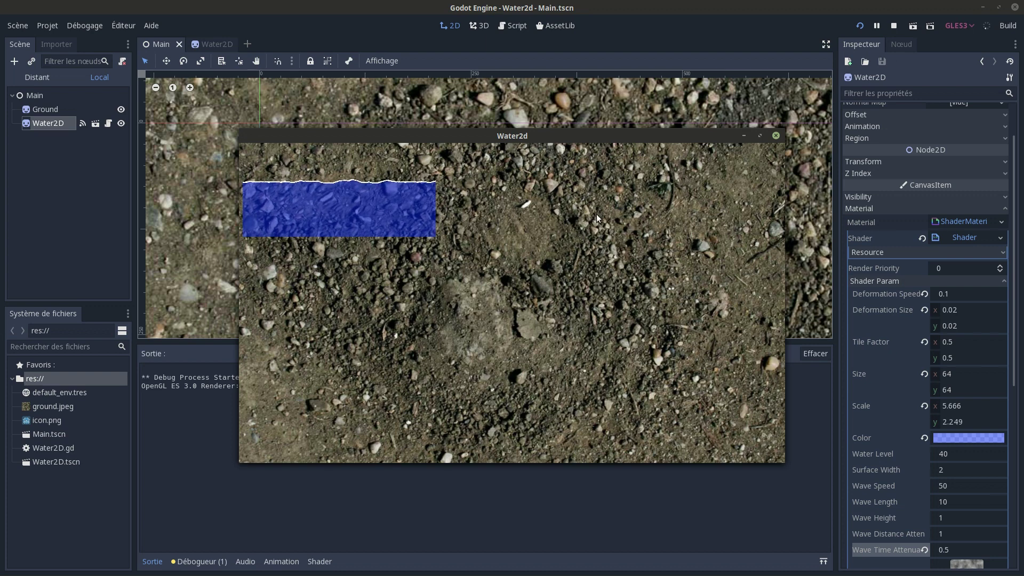
{"action": "left_click", "coordinate": [777, 138]}
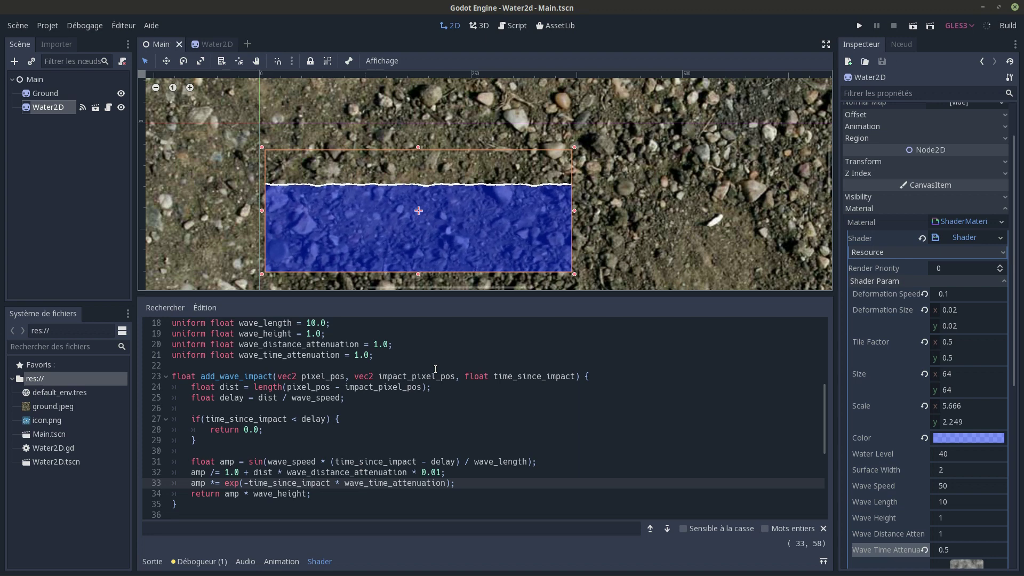
{"action": "scroll", "coordinate": [436, 370], "scroll_direction": "down", "scroll_amount": 3}
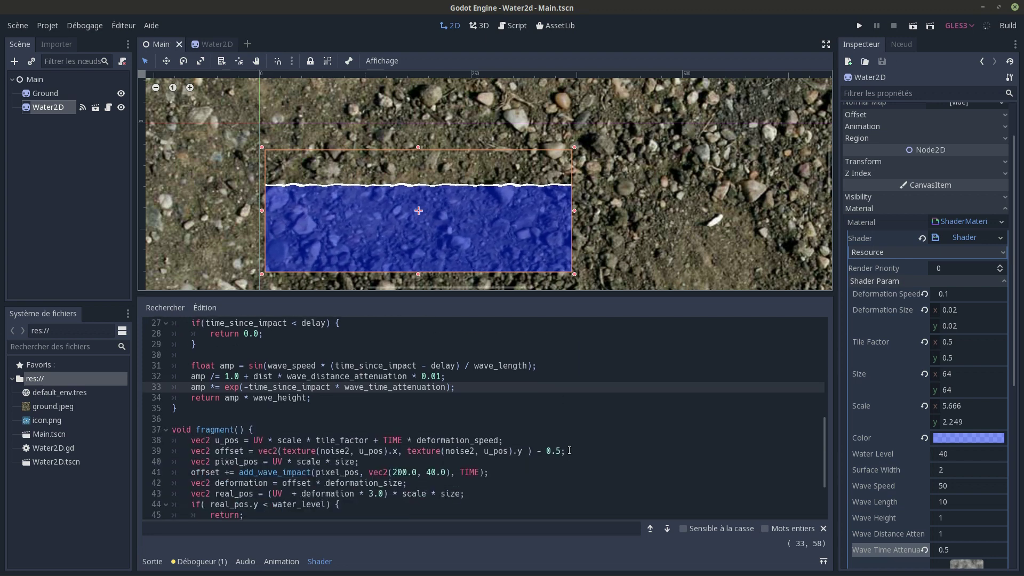
{"action": "left_click", "coordinate": [480, 472]}
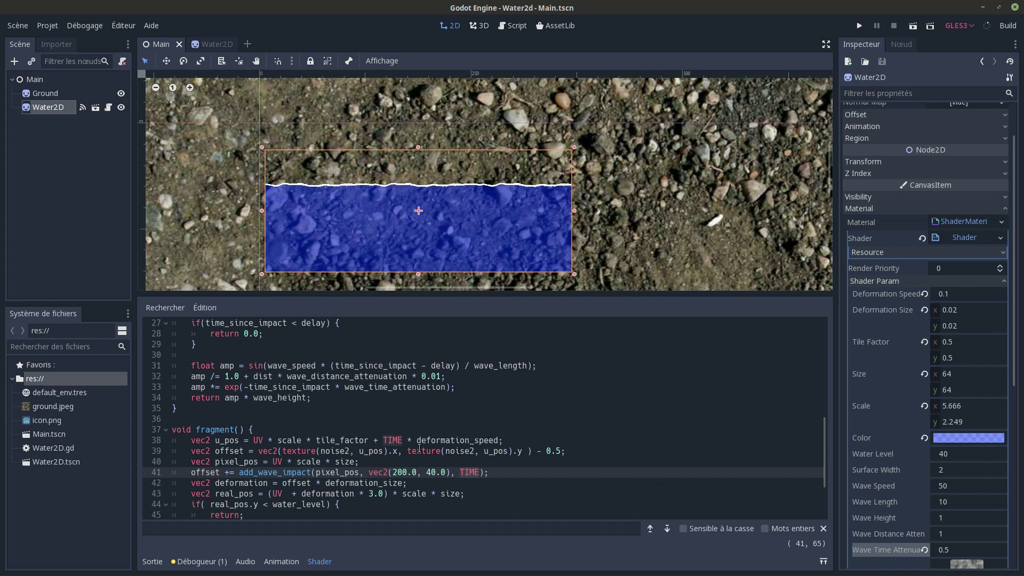
Step: In Water2D.gd's _process, add 'if Input.is_key_pressed(KEY_SPACE):'
{"action": "left_click", "coordinate": [108, 107]}
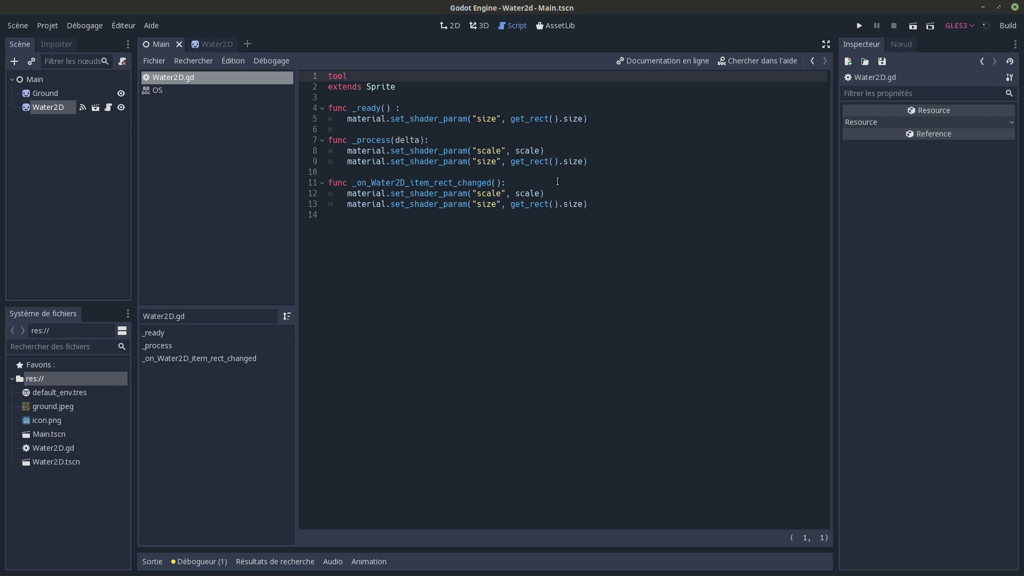
{"action": "left_click", "coordinate": [655, 164]}
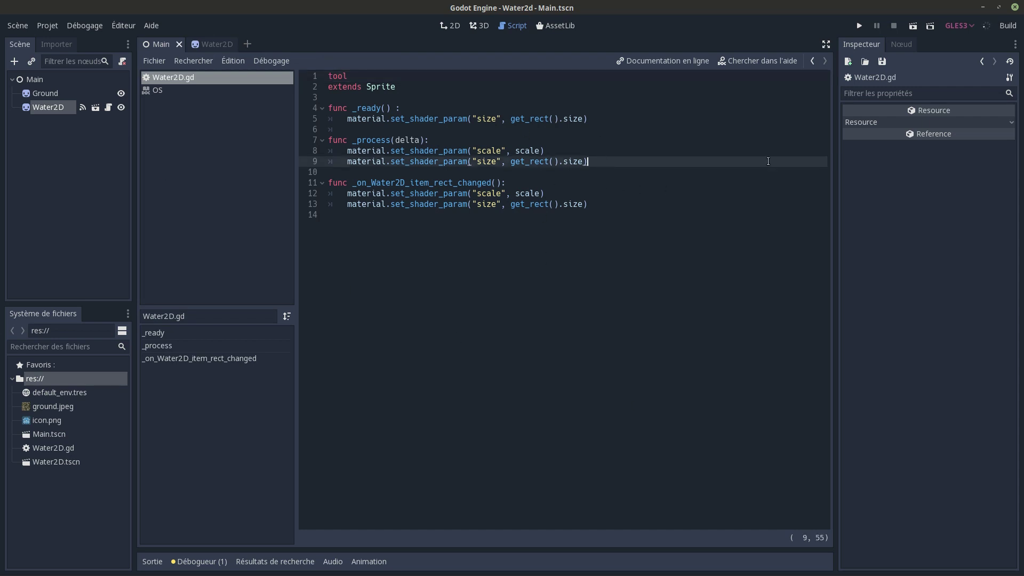
{"action": "key", "text": "Return"}
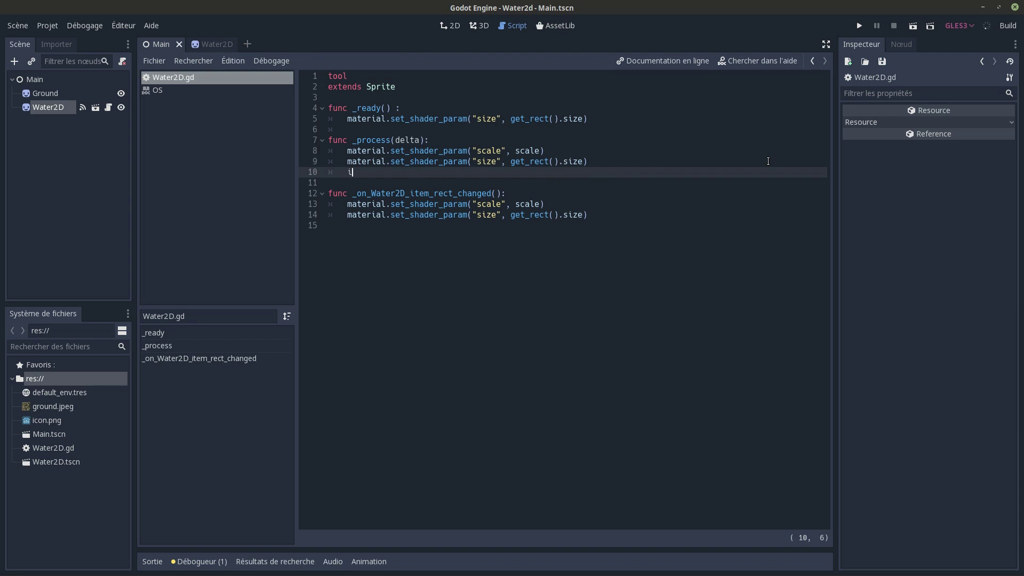
{"action": "type", "text": "f "}
{"action": "type", "text": "Input"}
{"action": "type", "text": "."}
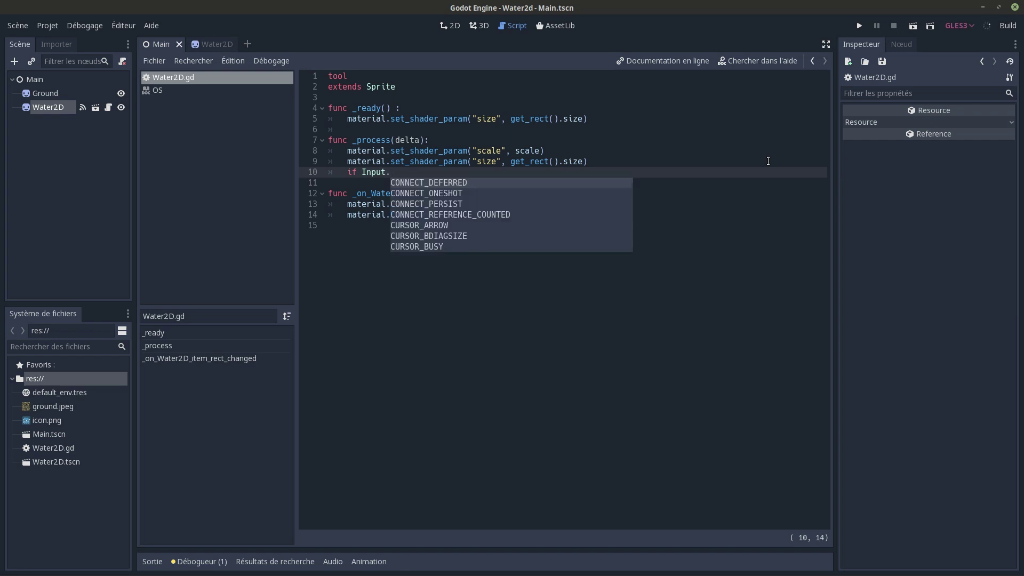
{"action": "type", "text": "is_key"}
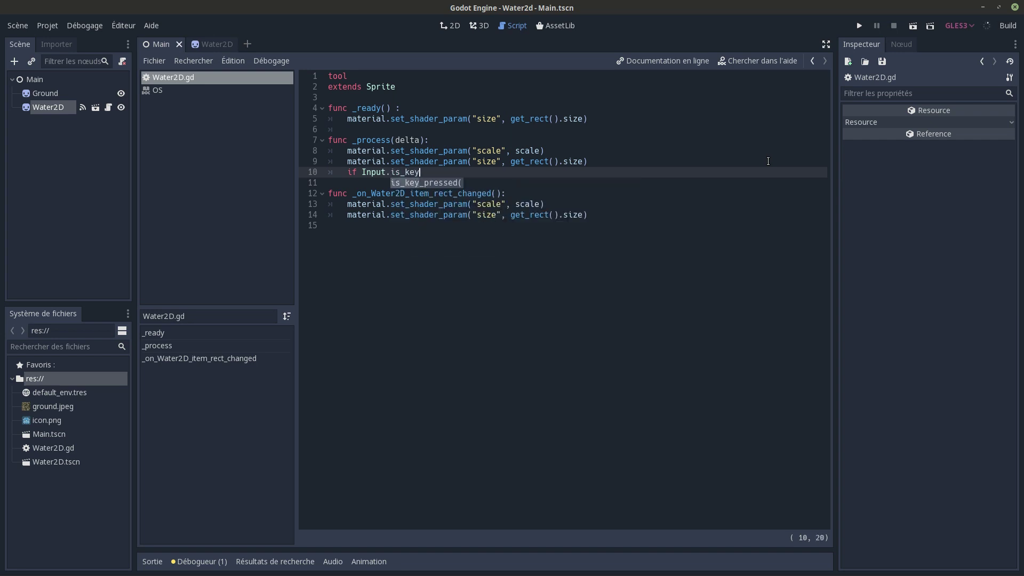
{"action": "key", "text": "Return"}
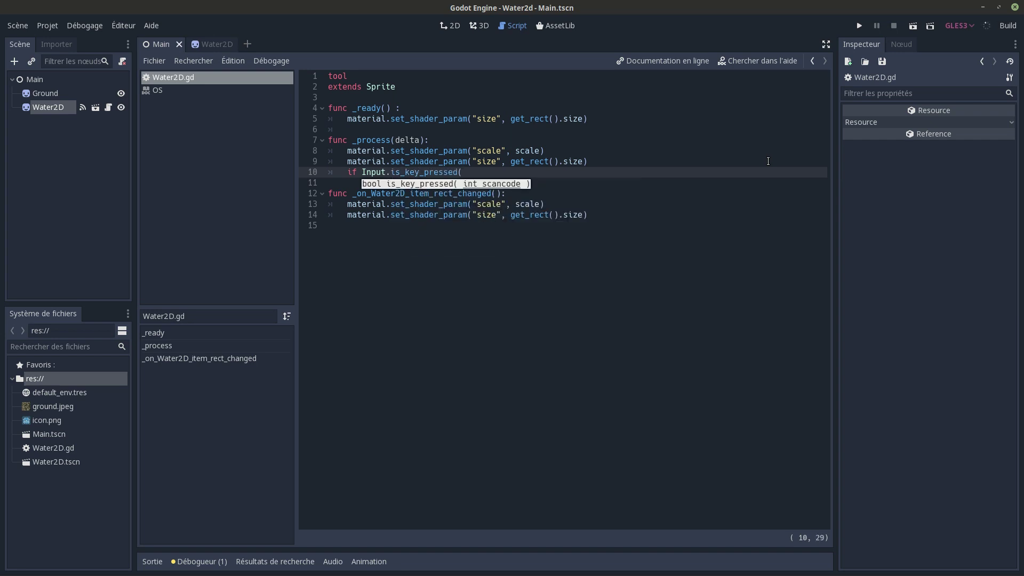
{"action": "type", "text": "KEY"}
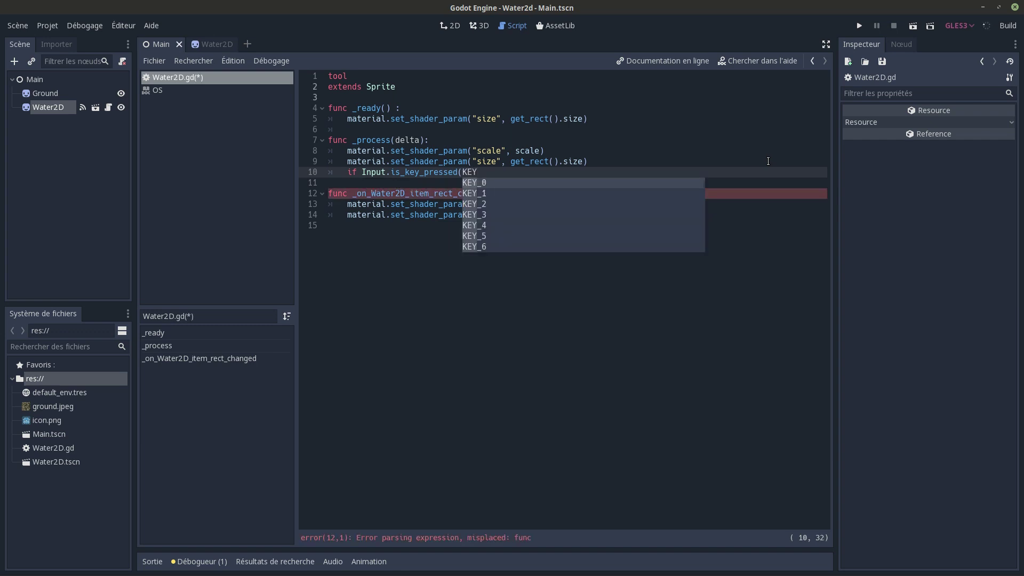
{"action": "type", "text": "_SP"}
{"action": "key", "text": "Return"}
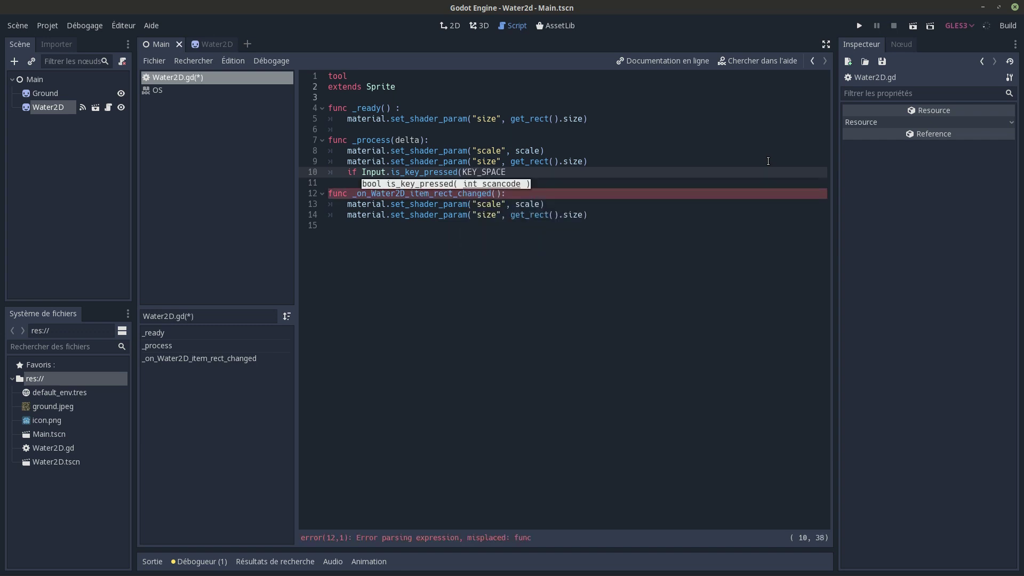
{"action": "type", "text": ") :"}
{"action": "key", "text": "Return"}
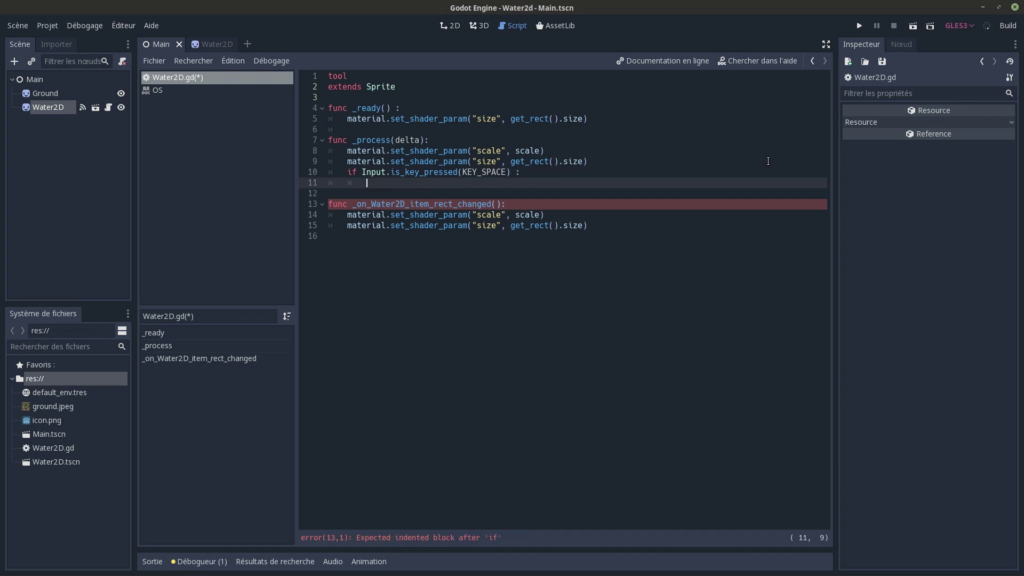
Step: Start 'material.set_shader_param("impact_time"' in the Space block and add a line above the check
{"action": "type", "text": "mat"}
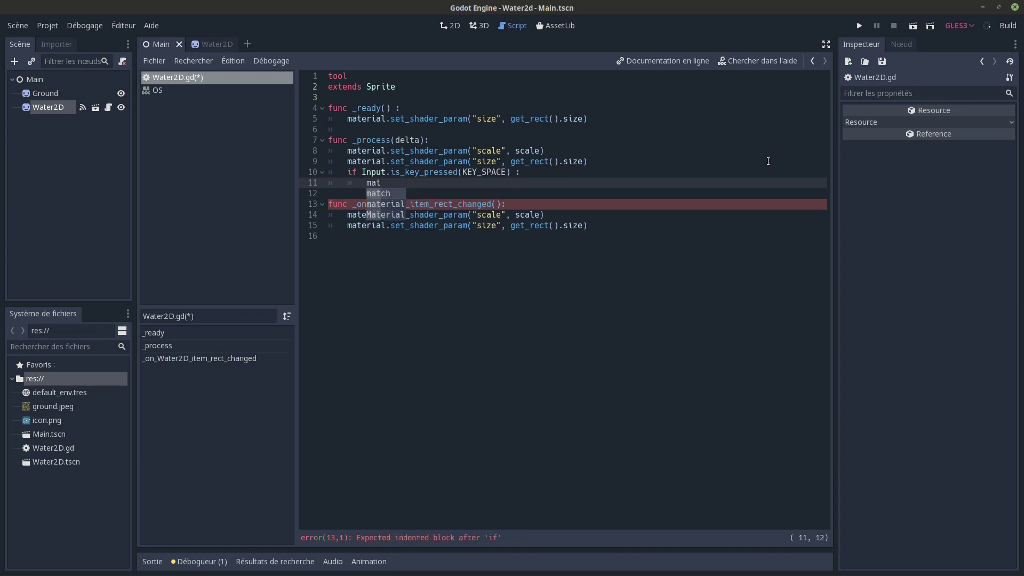
{"action": "key", "text": "Down"}
{"action": "key", "text": "Return"}
{"action": "type", "text": "se"}
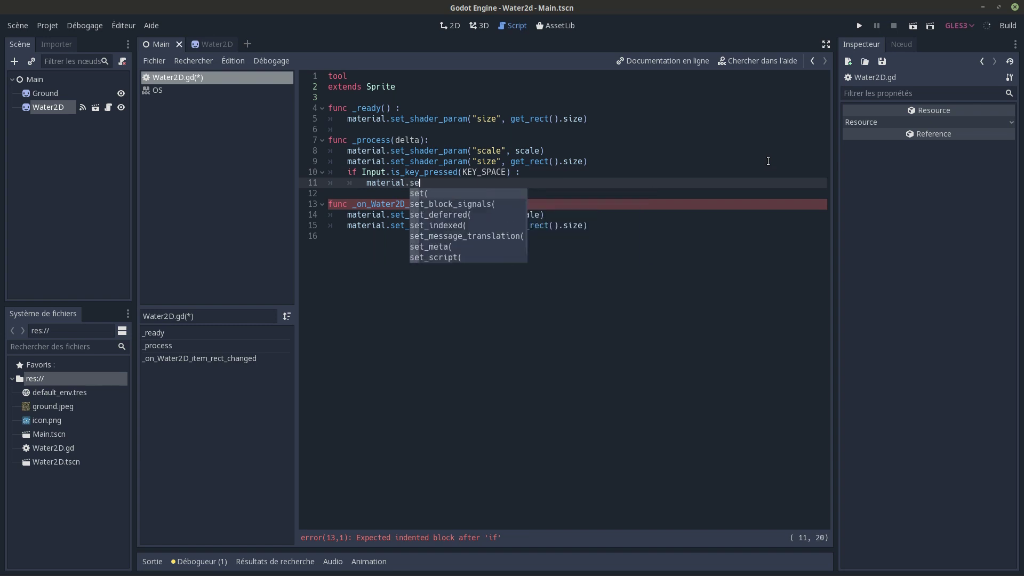
{"action": "type", "text": "t_shader"}
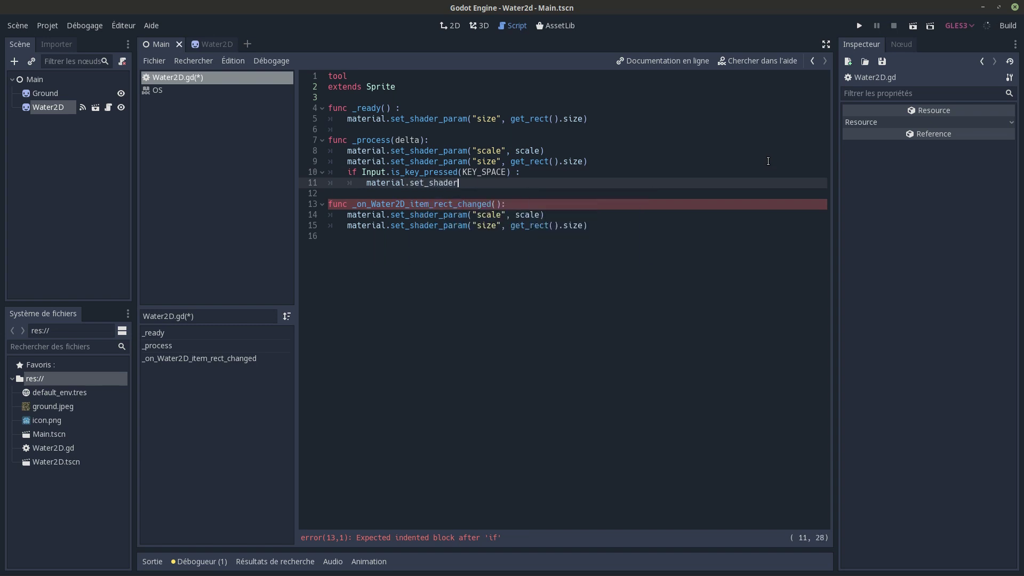
{"action": "type", "text": "_param("}
{"action": "type", "text": "\""}
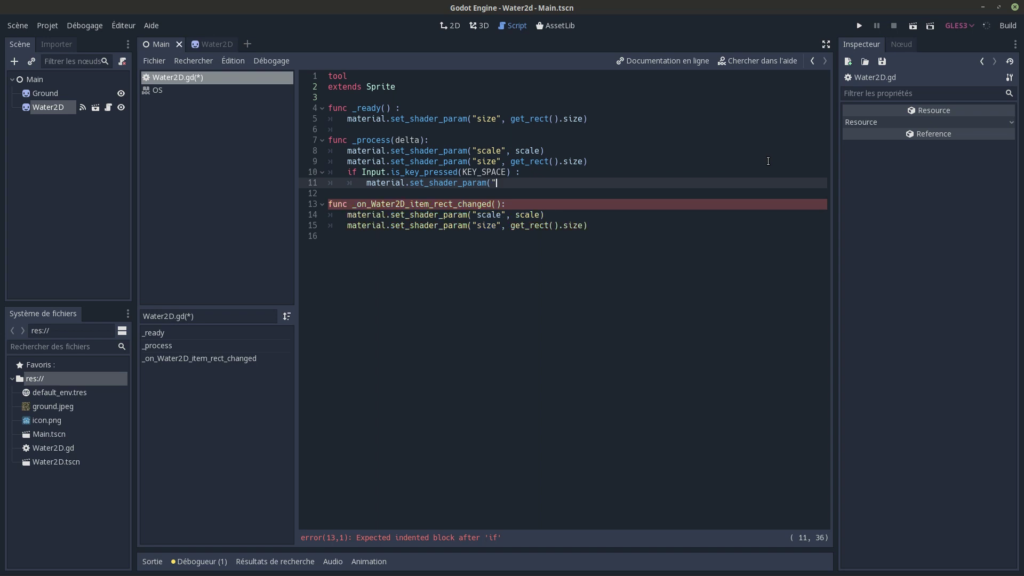
{"action": "type", "text": "impact_"}
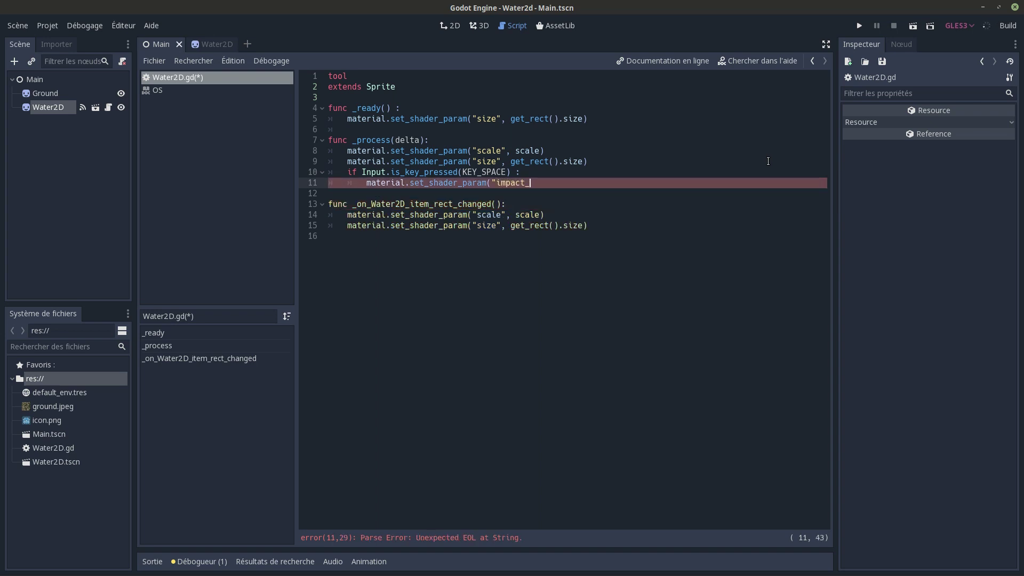
{"action": "type", "text": "time\","}
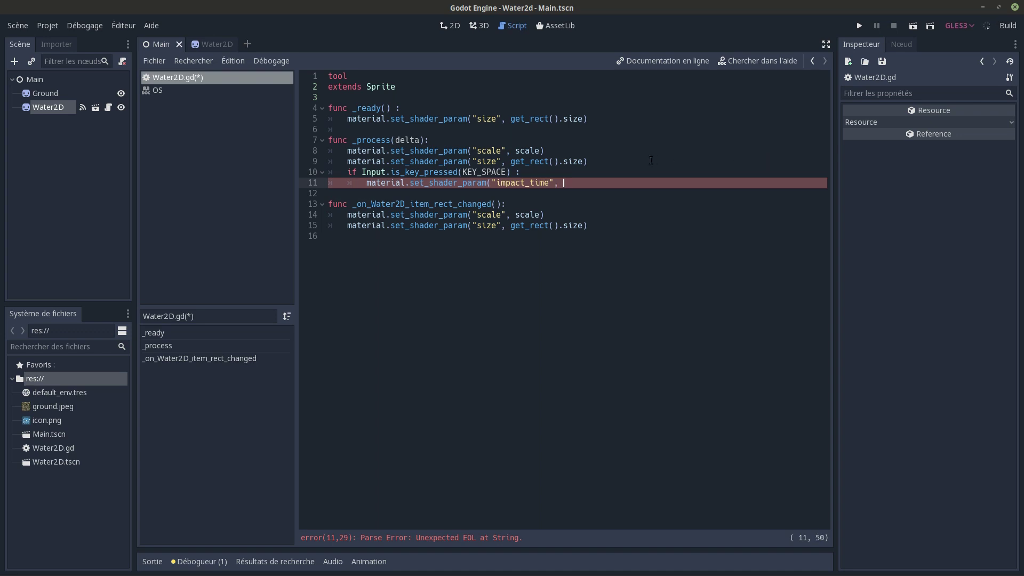
{"action": "left_click", "coordinate": [609, 161]}
{"action": "key", "text": "Return"}
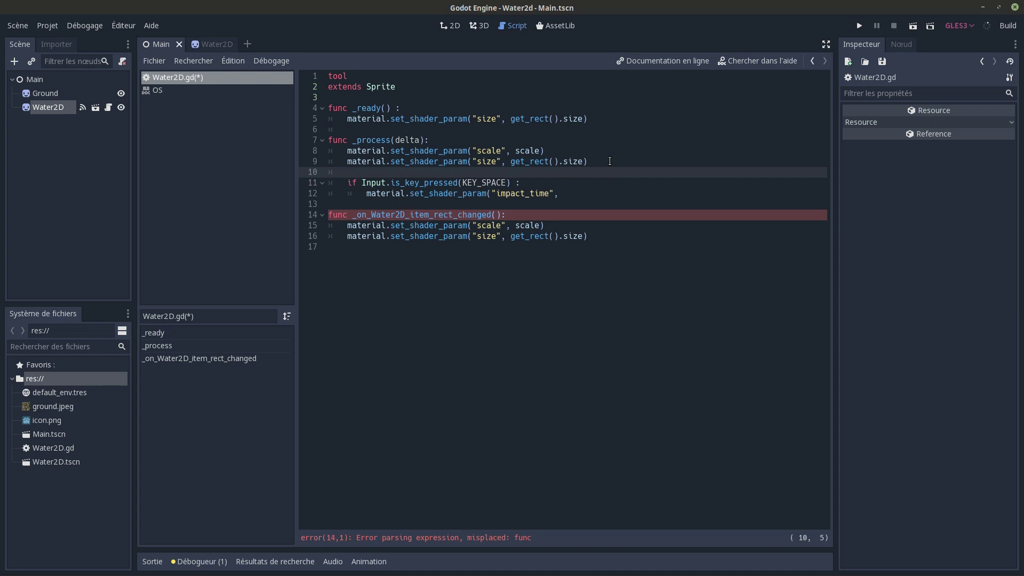
Step: Write 'var current_time = OS.get_ticks_msec() / 1000.0' and close the impact_time call
{"action": "type", "text": "var curr"}
{"action": "type", "text": "ent_time = "}
{"action": "type", "text": "O"}
{"action": "type", "text": "S."}
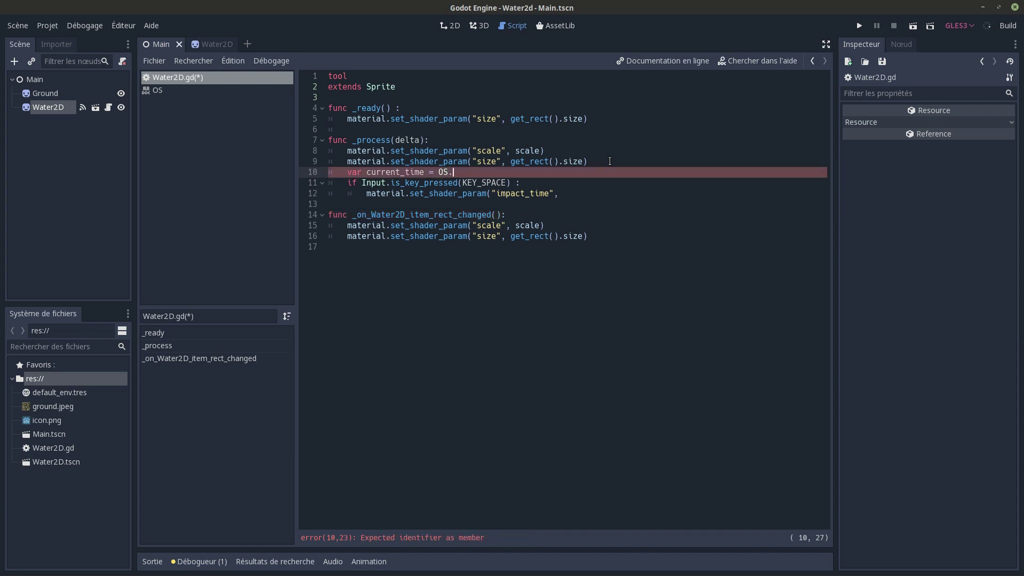
{"action": "type", "text": "ge"}
{"action": "left_click", "coordinate": [578, 192]}
{"action": "key", "text": "BackSpace"}
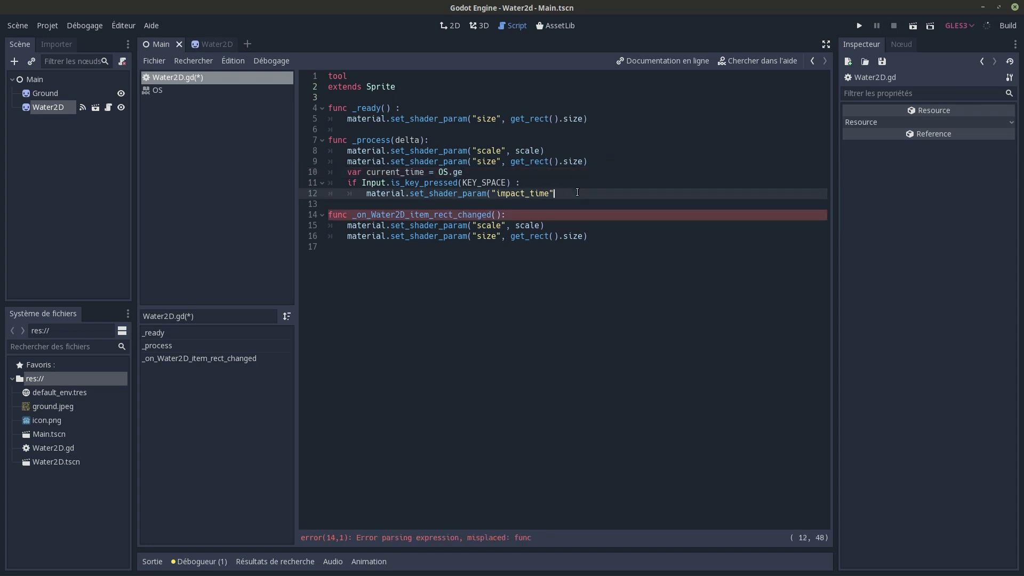
{"action": "type", "text": ")"}
{"action": "left_click", "coordinate": [488, 174]}
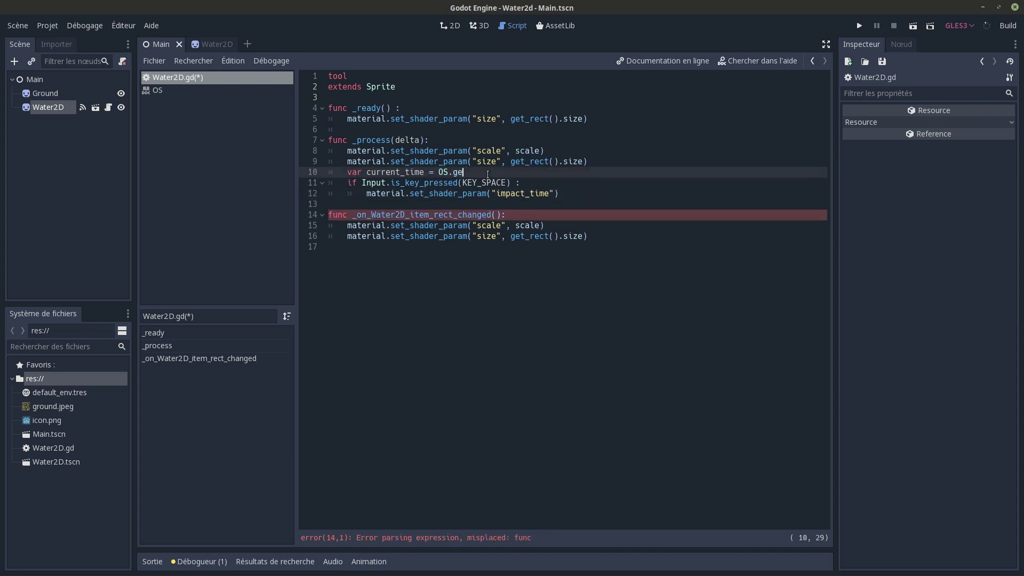
{"action": "type", "text": "t"}
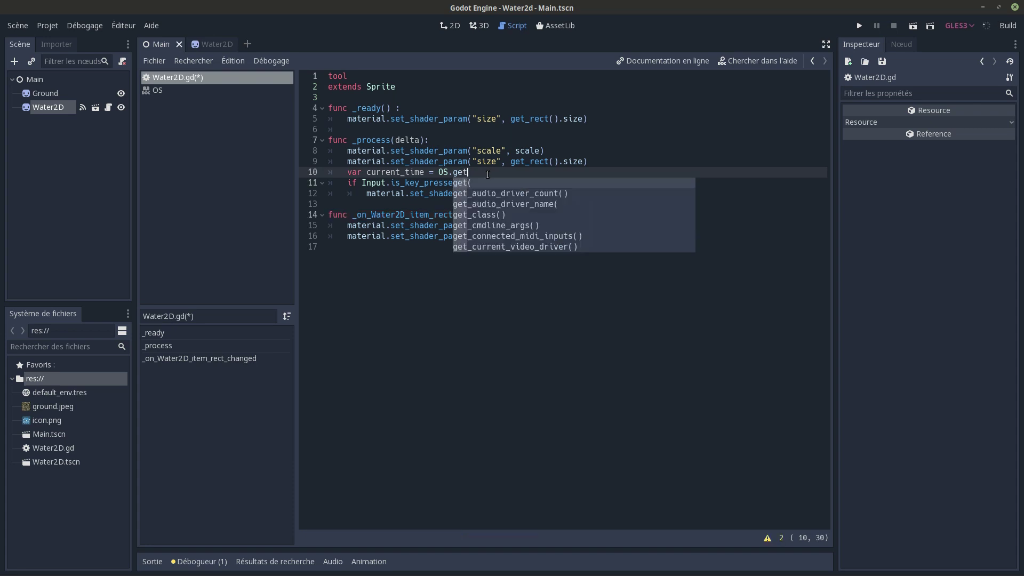
{"action": "type", "text": "_m"}
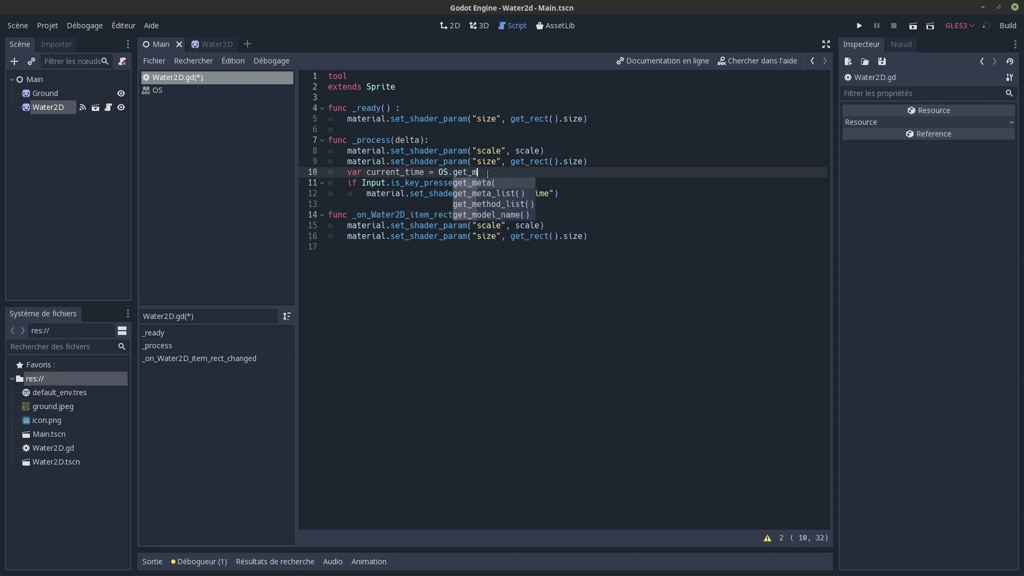
{"action": "key", "text": "BackSpace"}
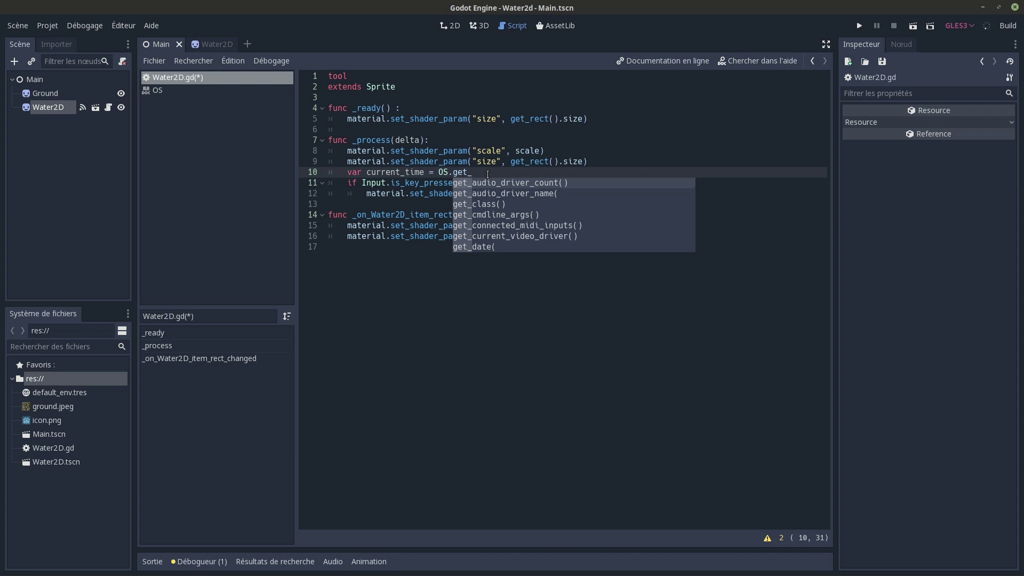
{"action": "type", "text": "ti"}
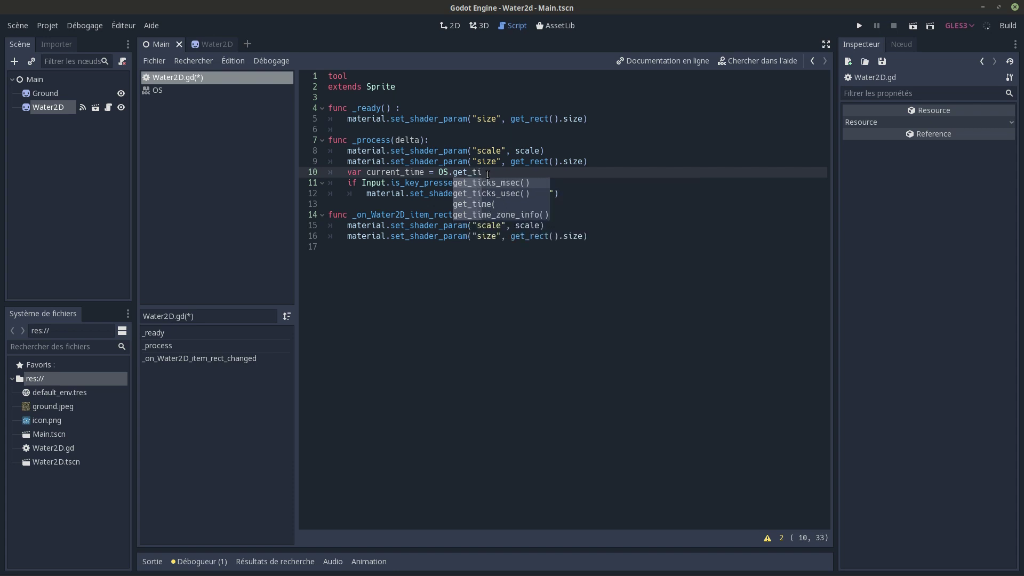
{"action": "key", "text": "Return"}
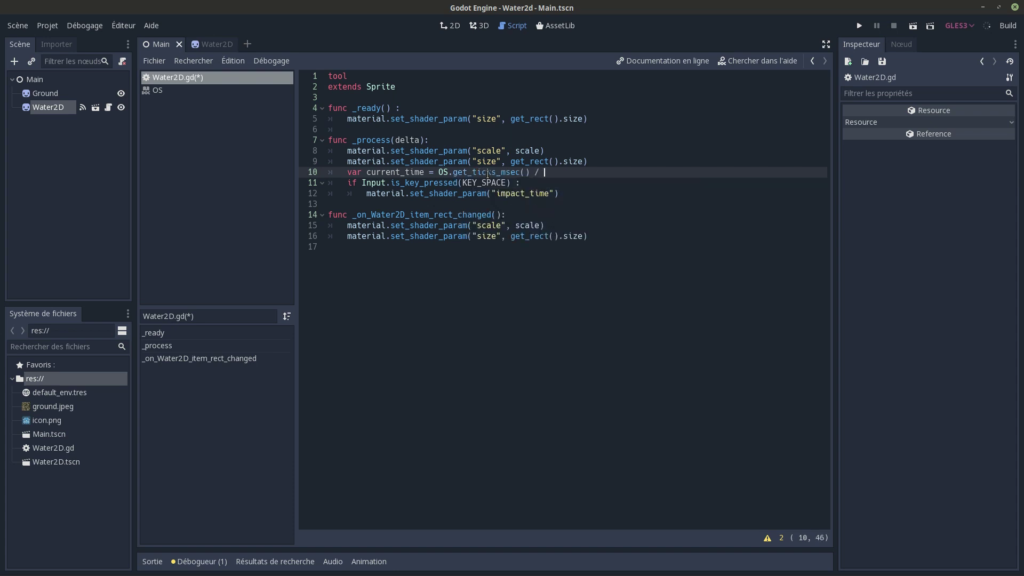
{"action": "type", "text": "000"}
{"action": "type", "text": ".0"}
Step: Pass current_time as the value in set_shader_param("impact_time", current_time)
{"action": "left_click", "coordinate": [556, 193]}
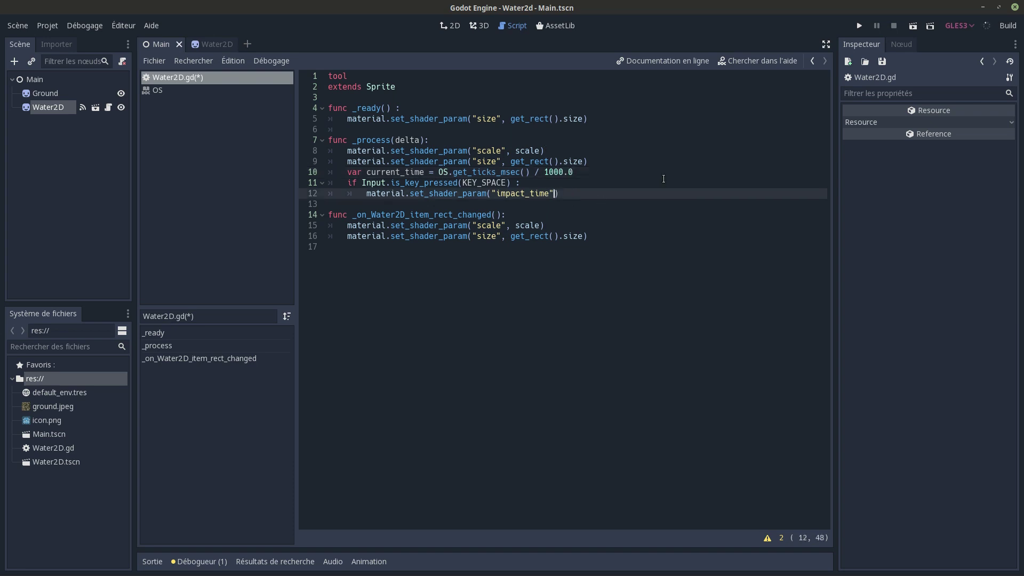
{"action": "type", "text": ", cur"}
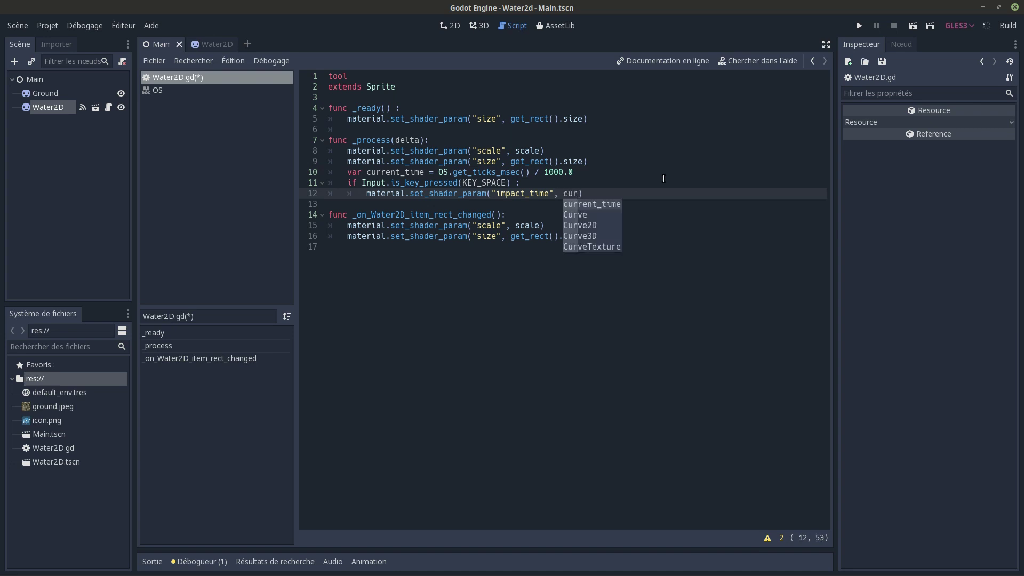
{"action": "key", "text": "Return"}
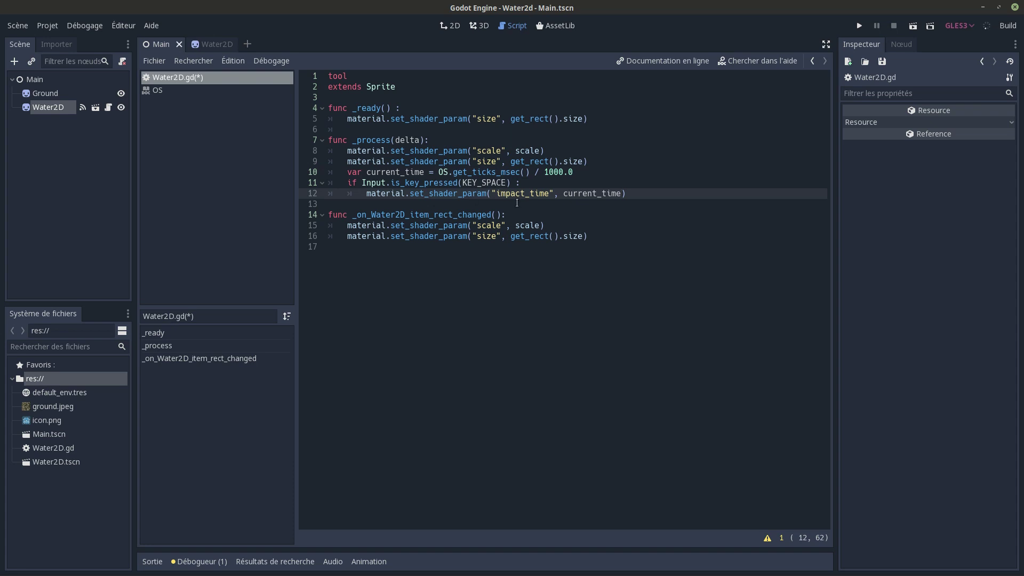
{"action": "left_click", "coordinate": [551, 193]}
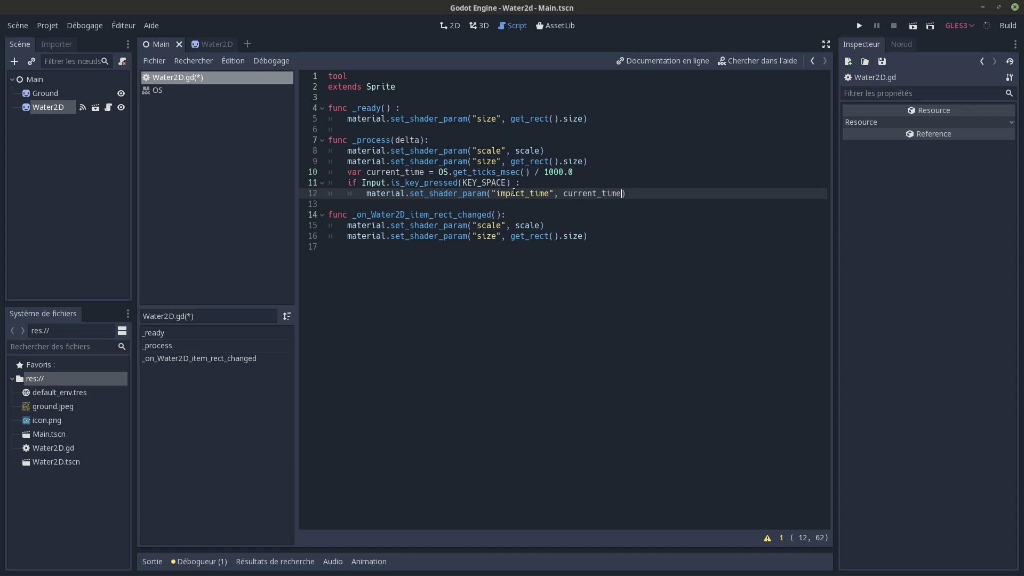
{"action": "left_click", "coordinate": [53, 107]}
Step: Declare 'uniform float impact_time;' after the wave uniforms
{"action": "scroll", "coordinate": [238, 387], "scroll_direction": "up", "scroll_amount": 4}
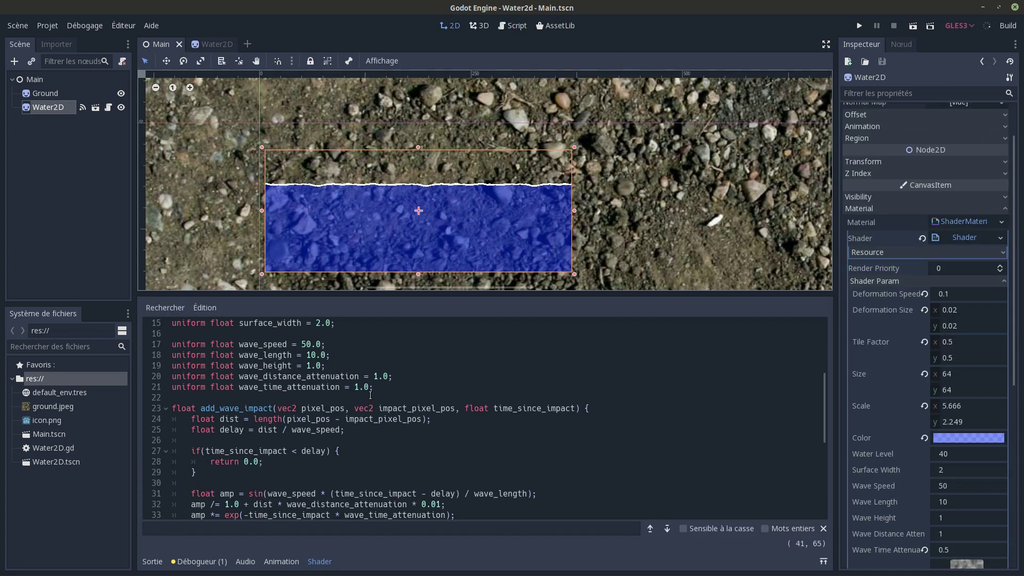
{"action": "left_click", "coordinate": [669, 389]}
{"action": "key", "text": "Return"}
{"action": "key", "text": "Return"}
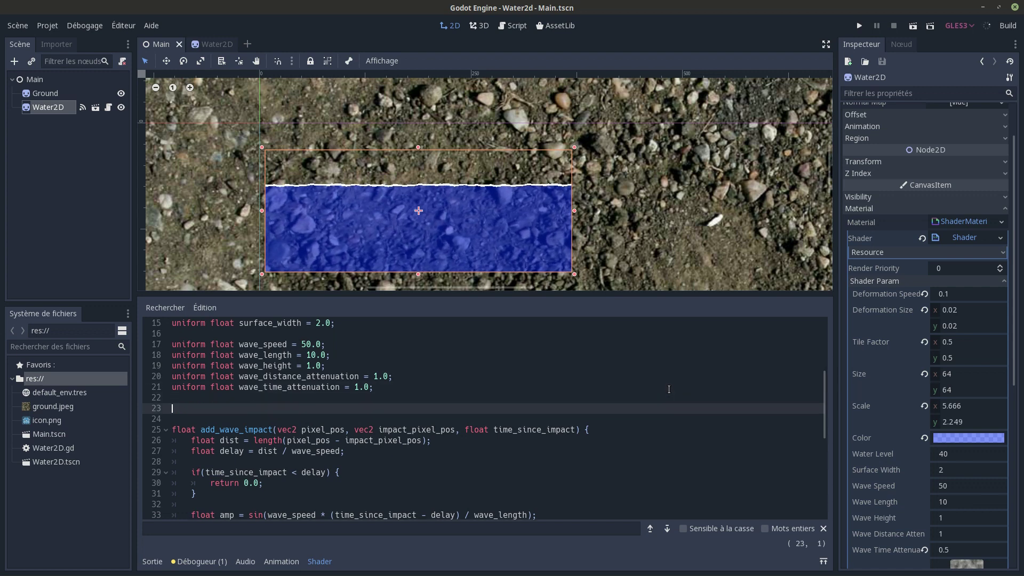
{"action": "type", "text": "uniform i"}
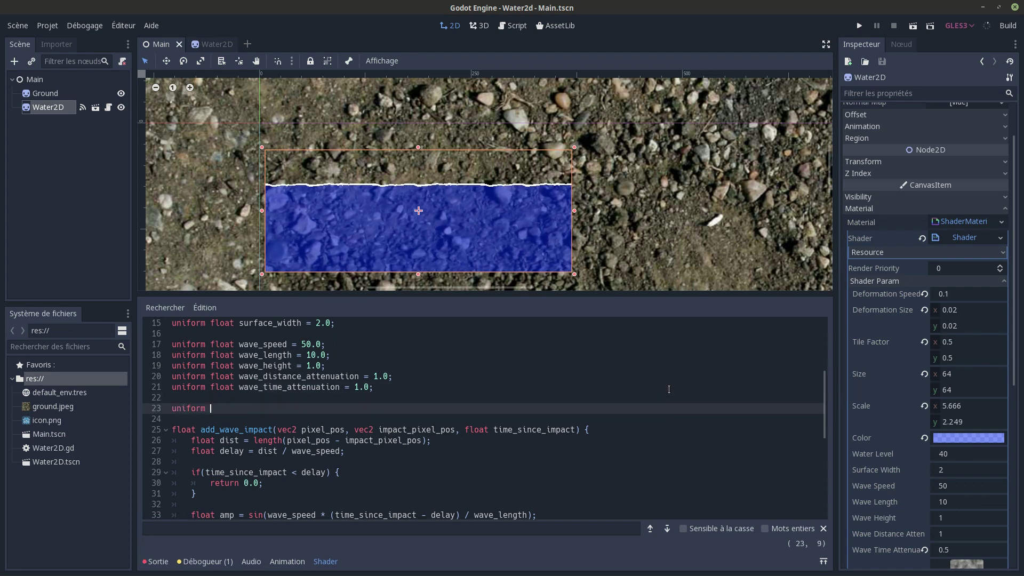
{"action": "type", "text": "mpact_time"}
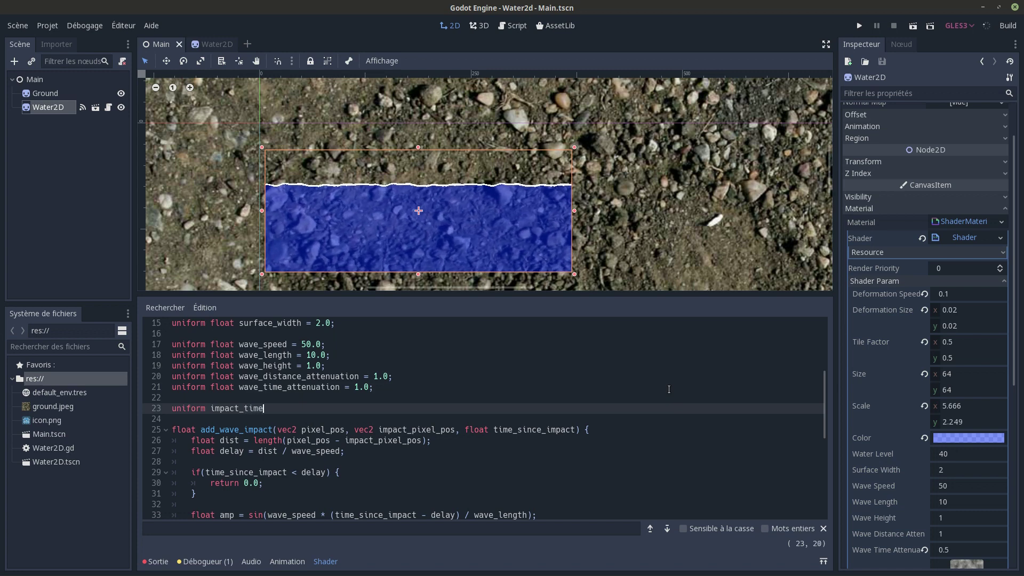
{"action": "key", "text": "ctrl+Left"}
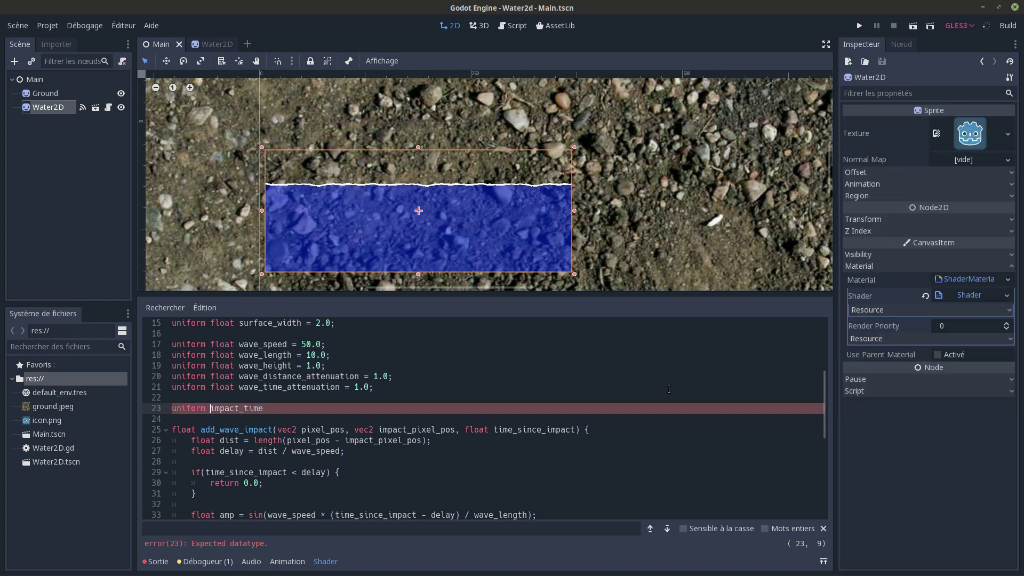
{"action": "type", "text": "float"}
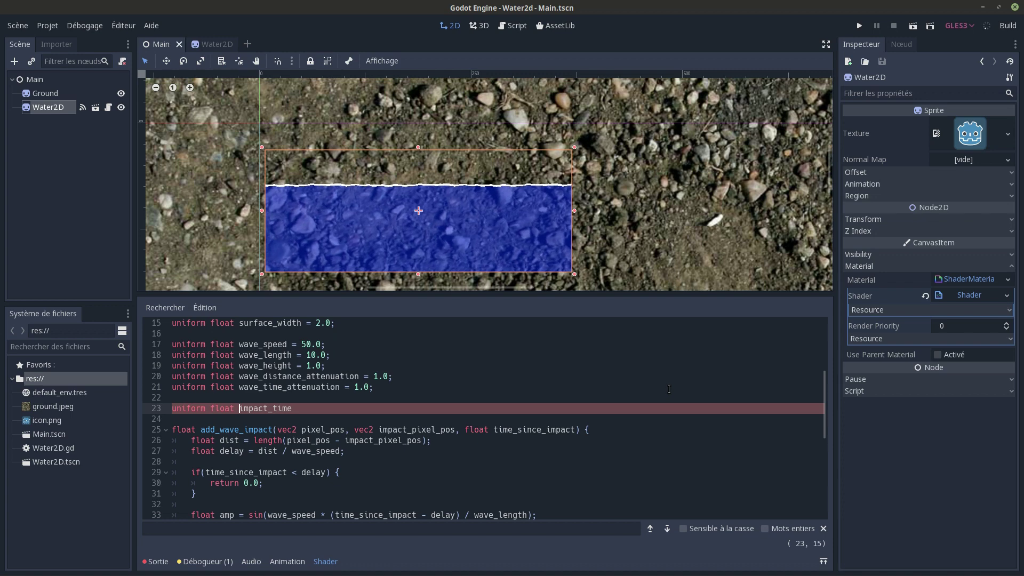
{"action": "key", "text": "End"}
{"action": "type", "text": ";"}
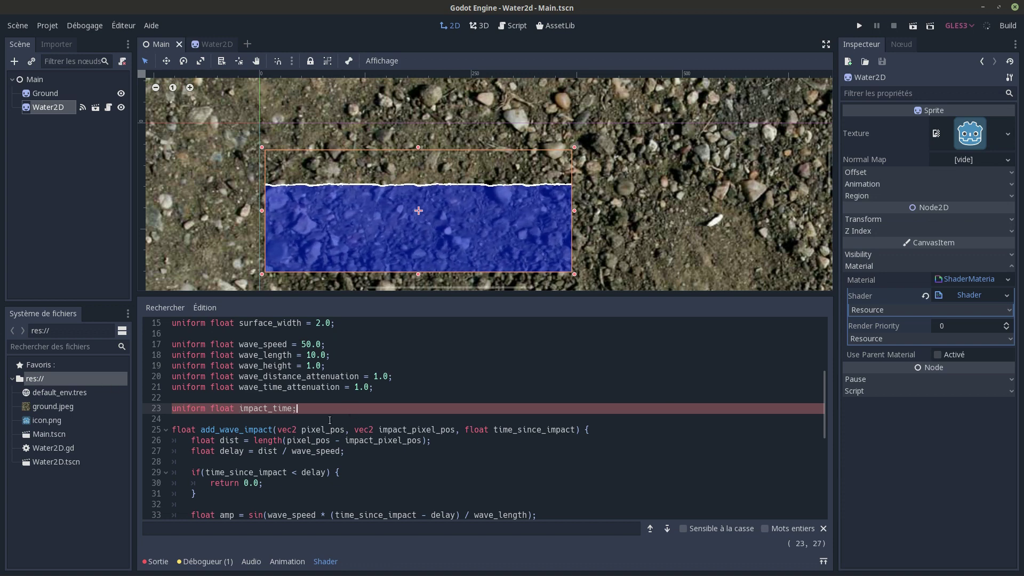
Step: Change the add_wave_impact call on line 43 to pass TIME - impact_time
{"action": "scroll", "coordinate": [450, 444], "scroll_direction": "down", "scroll_amount": 3}
{"action": "scroll", "coordinate": [450, 444], "scroll_direction": "down", "scroll_amount": 2}
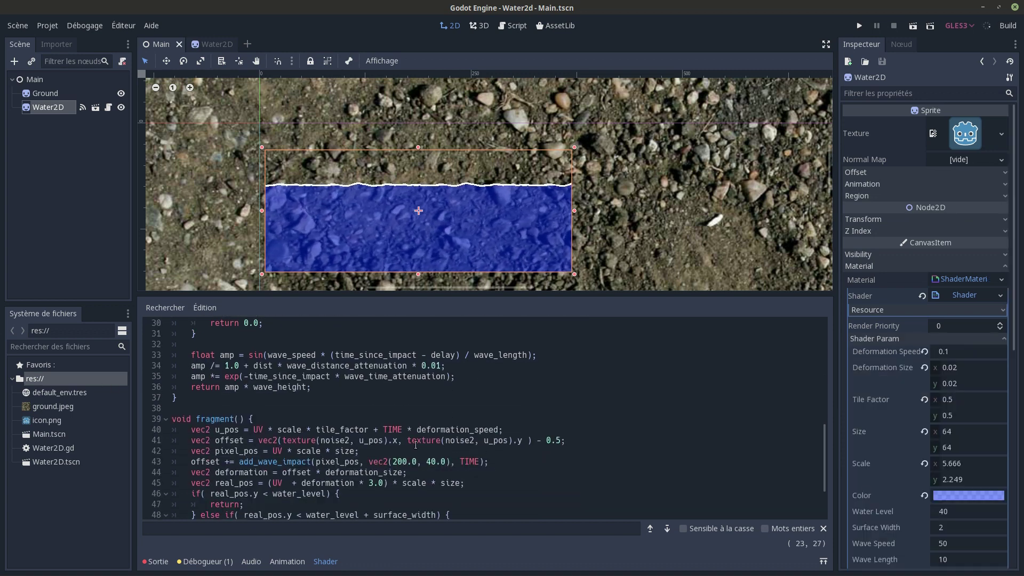
{"action": "left_click", "coordinate": [474, 461]}
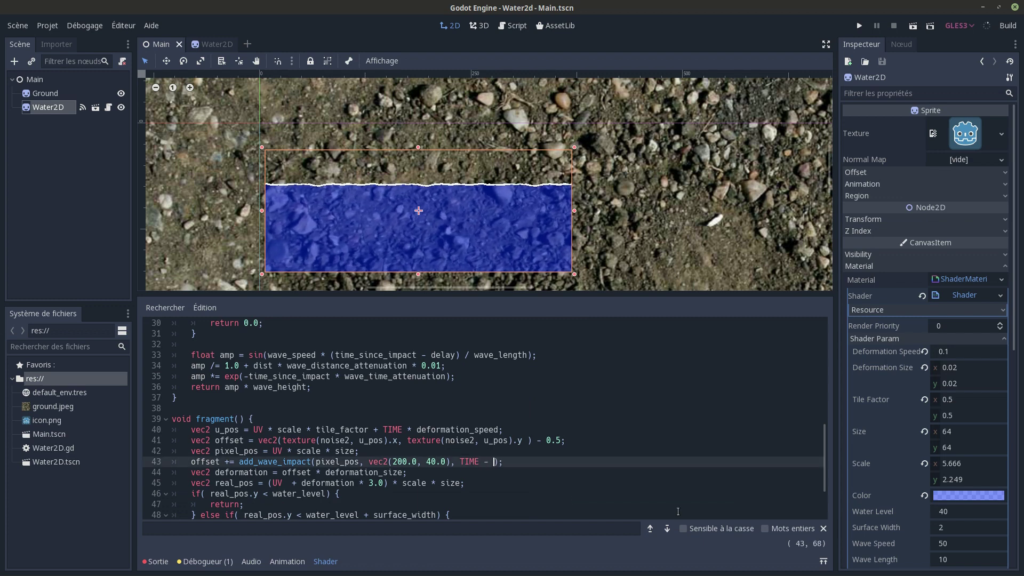
{"action": "type", "text": "- im"}
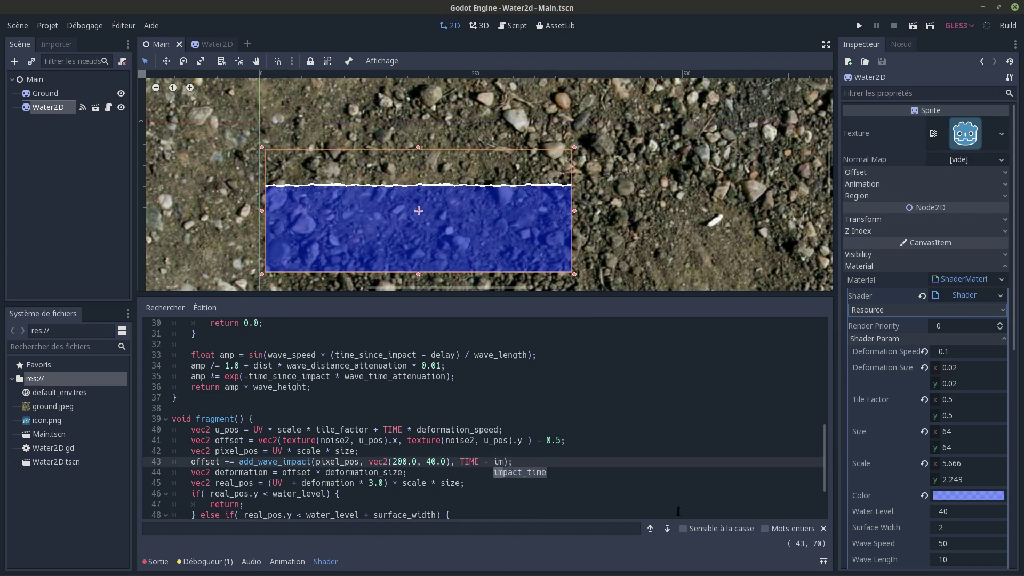
{"action": "key", "text": "Return"}
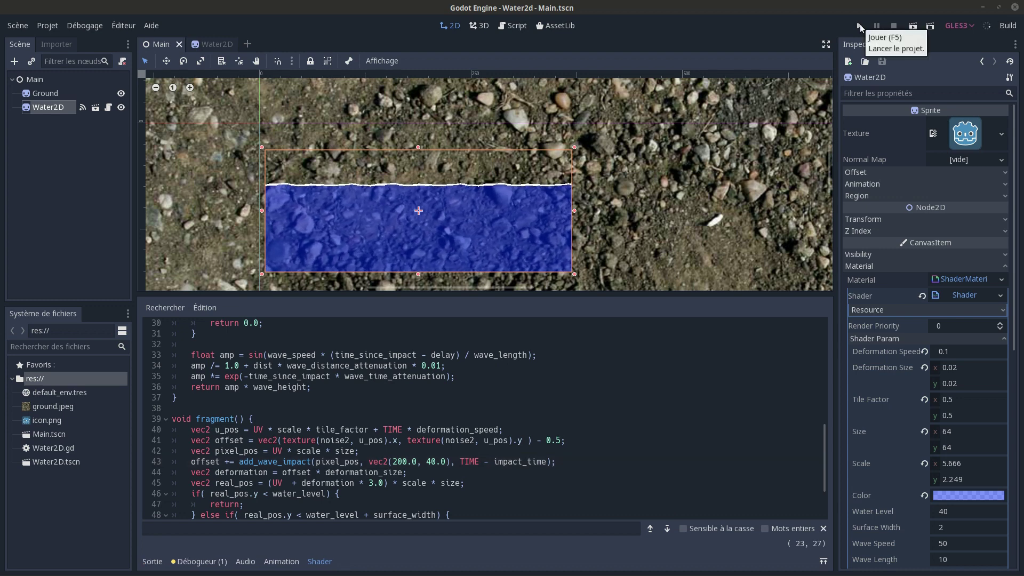
Step: Run the project, check the water in the Water2d window, then close that window
{"action": "left_click", "coordinate": [860, 26]}
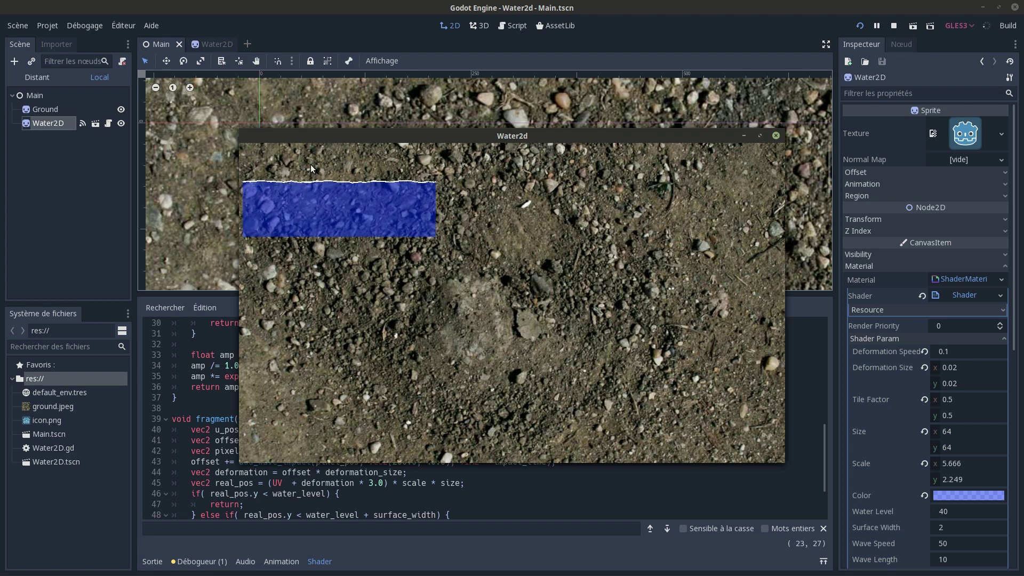
{"action": "left_click", "coordinate": [864, 27]}
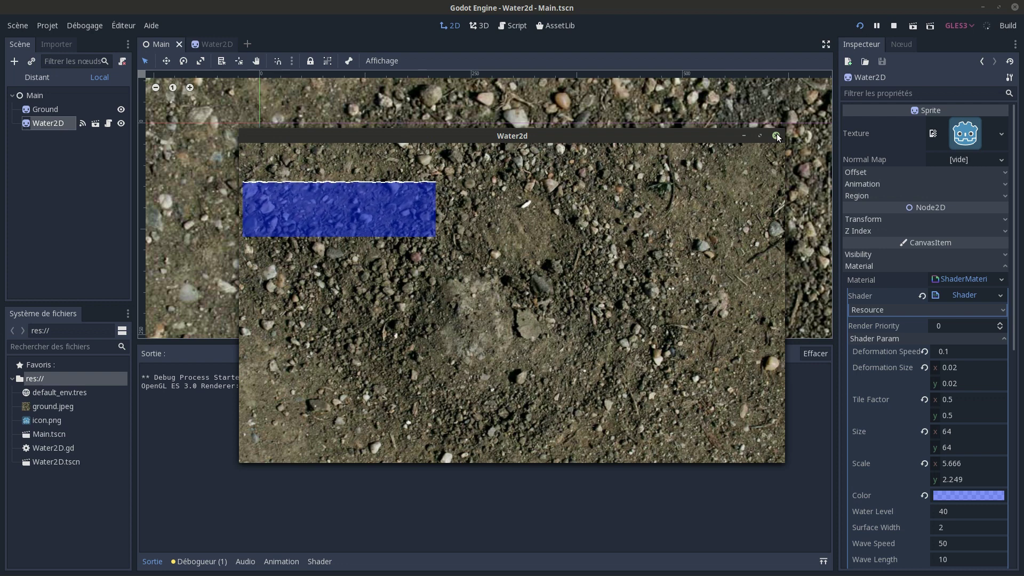
{"action": "left_click", "coordinate": [777, 136]}
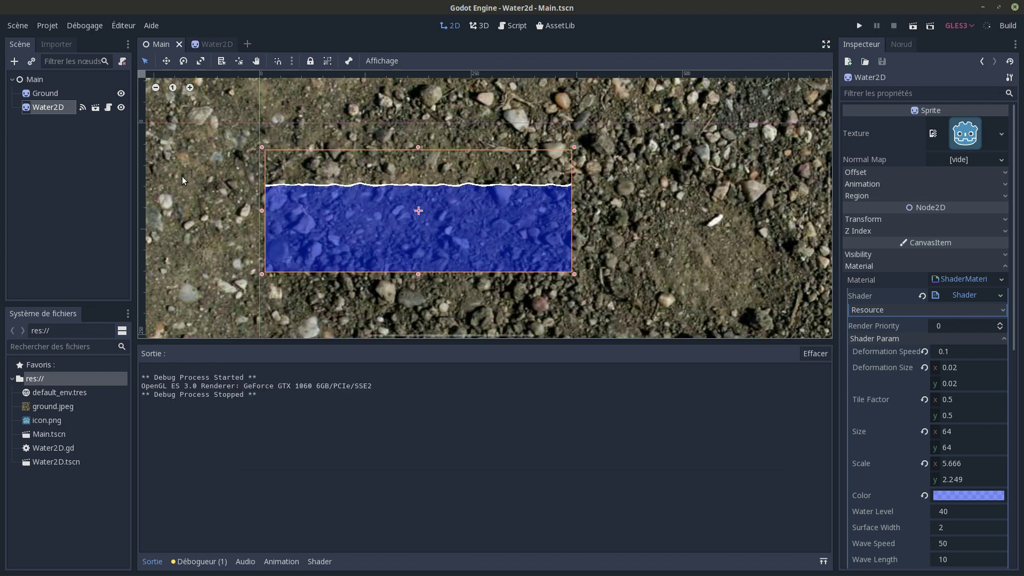
Step: Declare 'uniform float current_time;' in the water shader after the impact_time uniform
{"action": "left_click", "coordinate": [109, 108]}
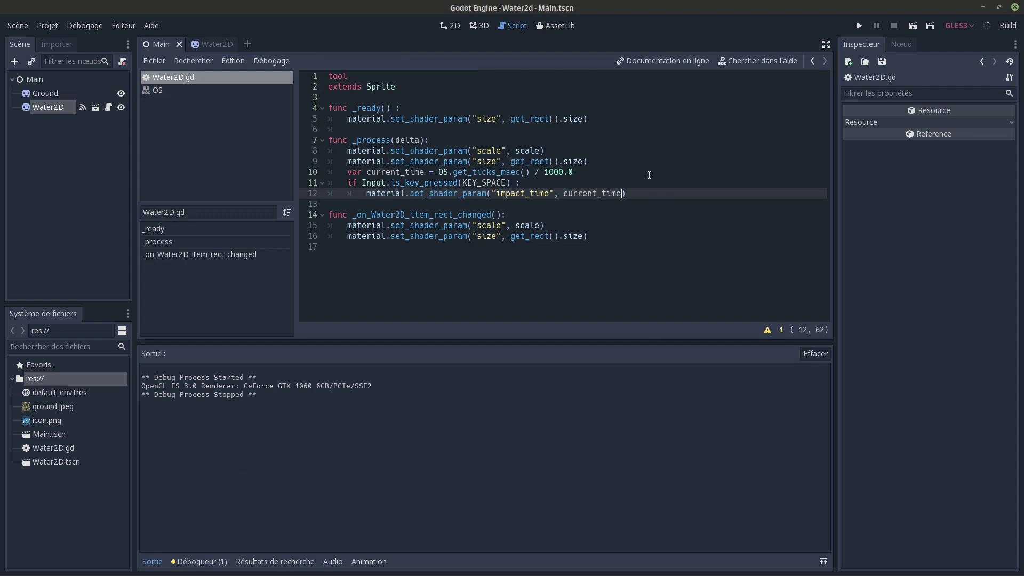
{"action": "left_click", "coordinate": [550, 194]}
{"action": "left_click", "coordinate": [50, 109]}
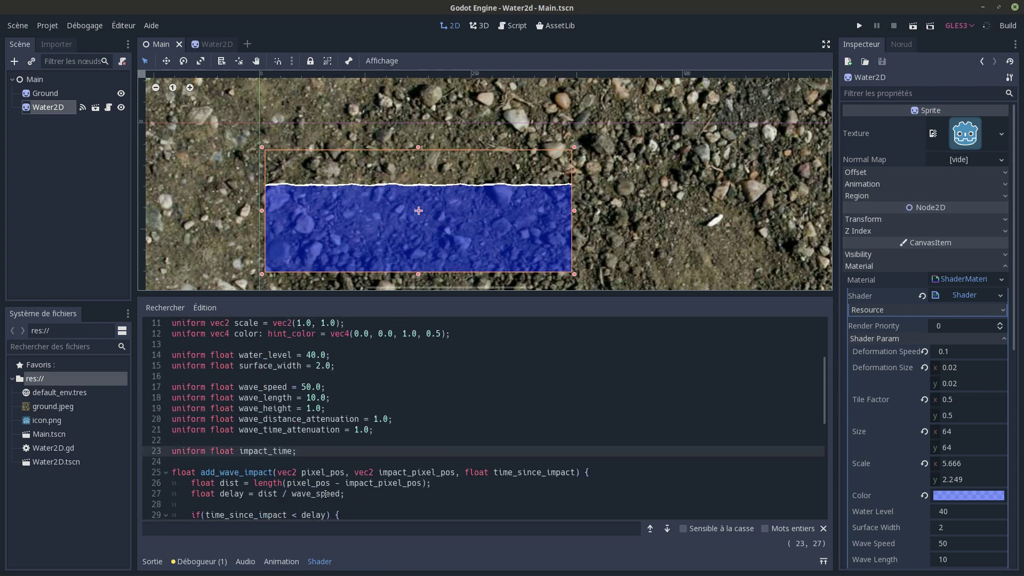
{"action": "key", "text": "Return"}
{"action": "type", "text": "u"}
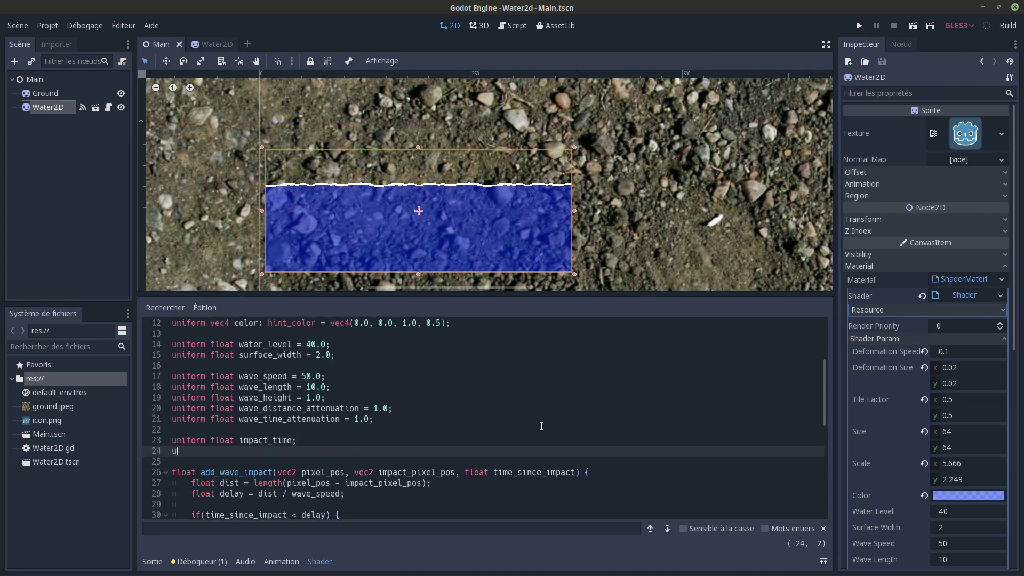
{"action": "type", "text": "niform f"}
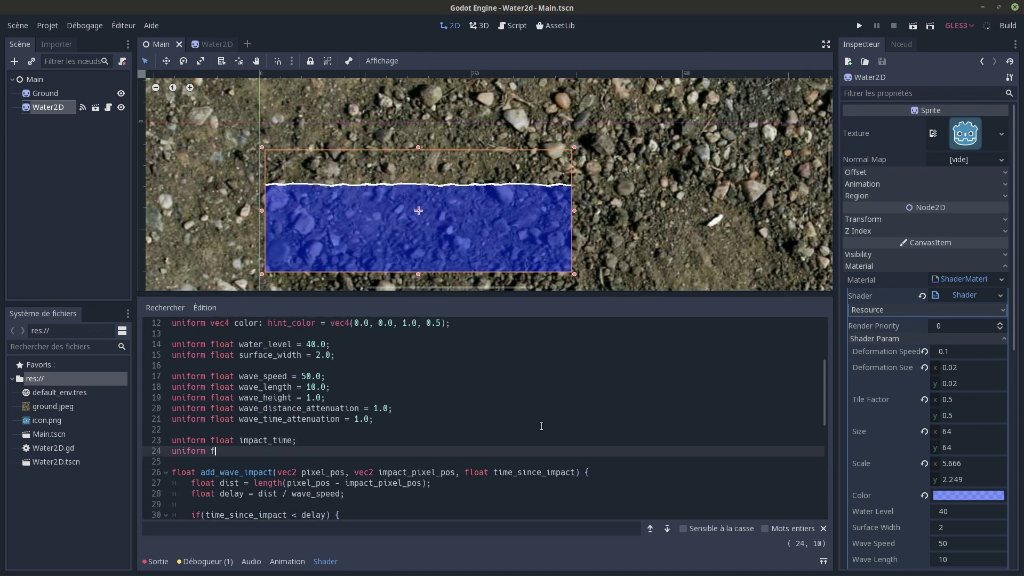
{"action": "type", "text": "loat current"}
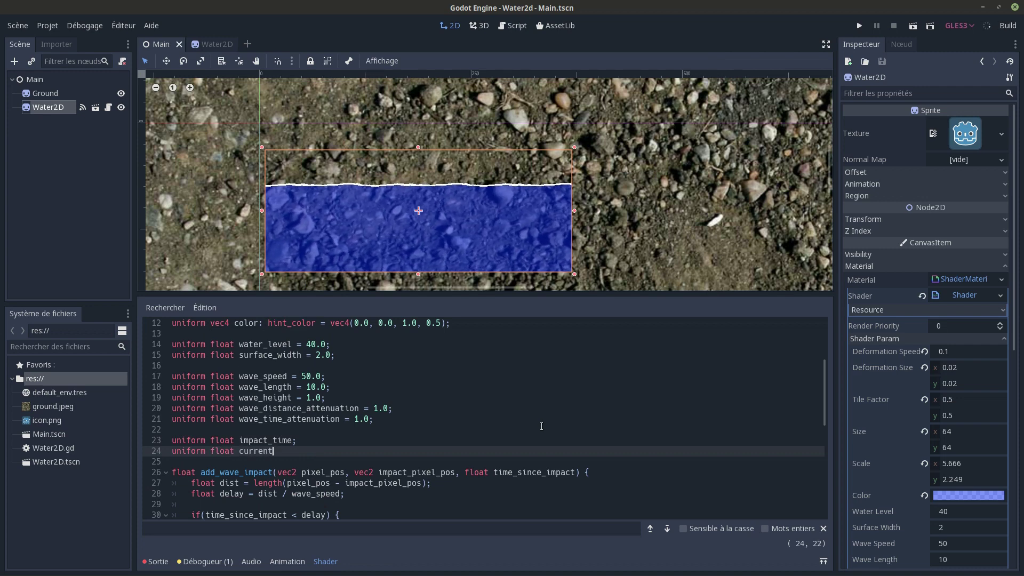
{"action": "type", "text": "_time;"}
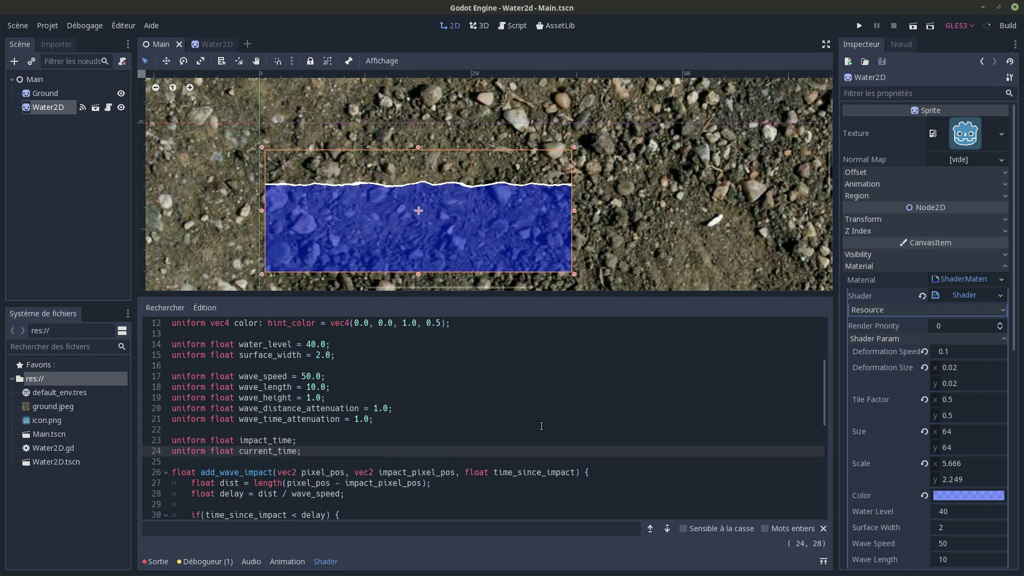
Step: Replace TIME with current_time in the add_wave_impact call on line 44
{"action": "scroll", "coordinate": [533, 426], "scroll_direction": "down", "scroll_amount": 1}
{"action": "scroll", "coordinate": [506, 432], "scroll_direction": "down", "scroll_amount": 2}
{"action": "scroll", "coordinate": [480, 437], "scroll_direction": "down", "scroll_amount": 4}
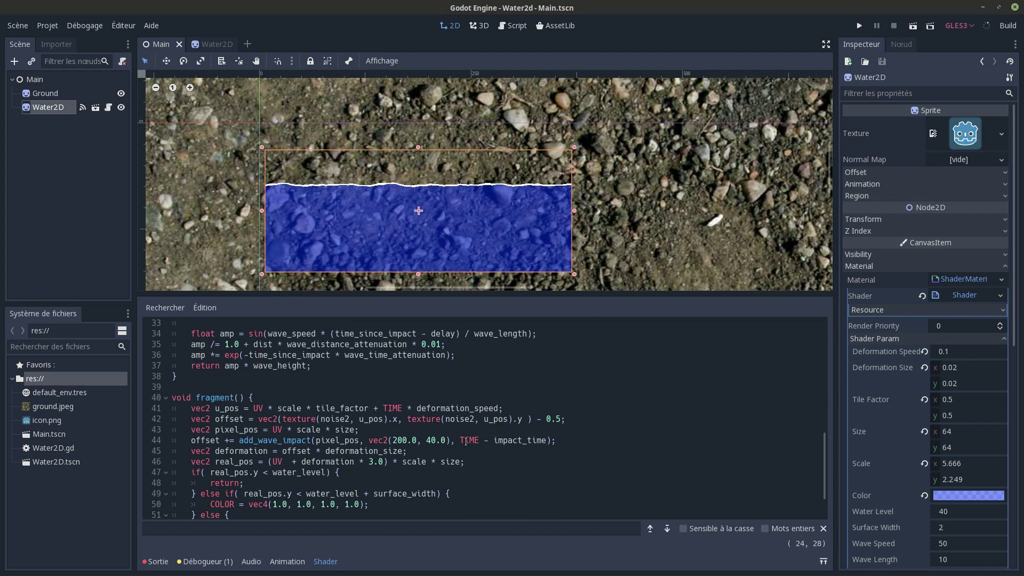
{"action": "double_click", "coordinate": [466, 441]}
{"action": "type", "text": "current"}
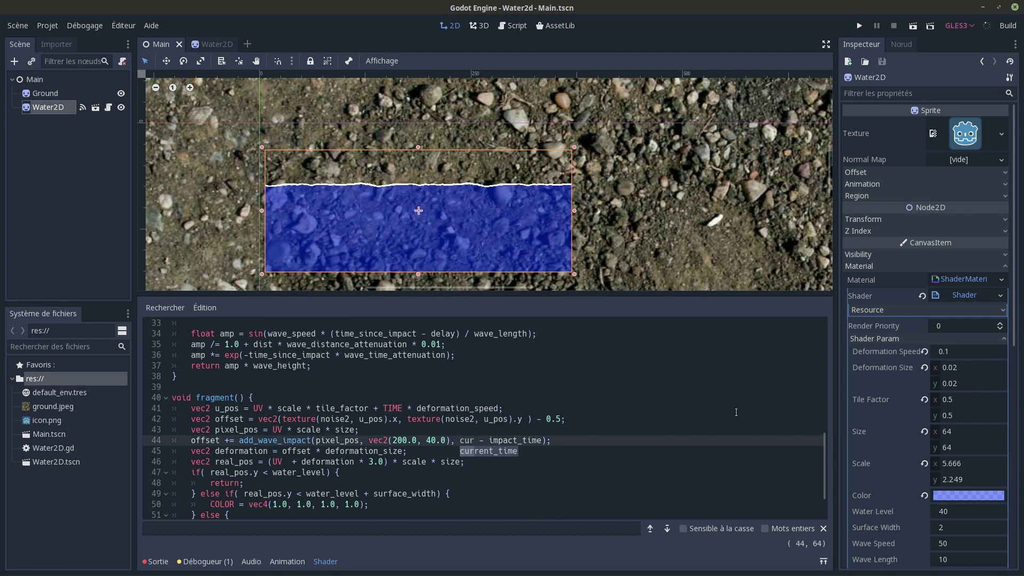
{"action": "key", "text": "Return"}
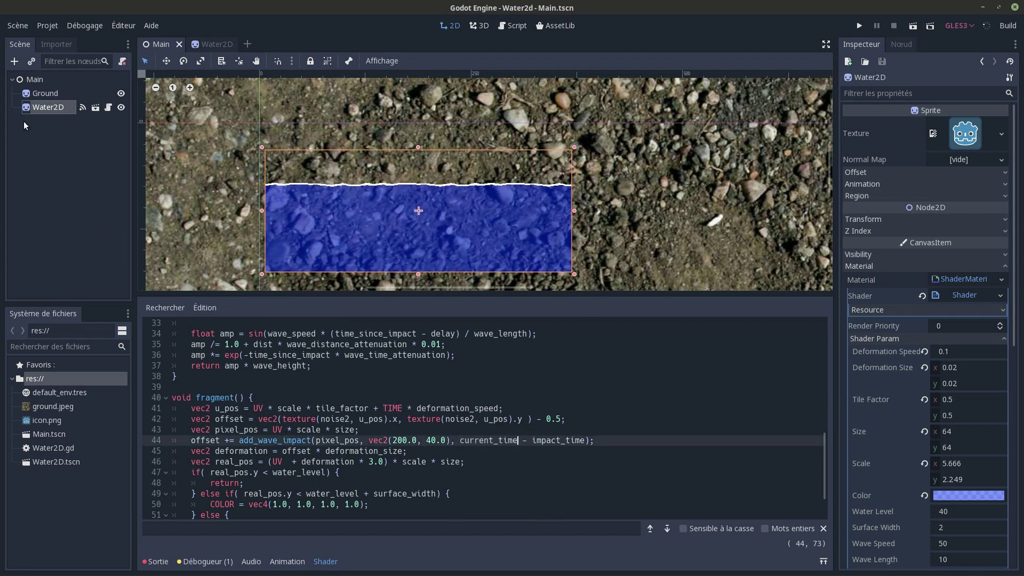
{"action": "left_click", "coordinate": [109, 107]}
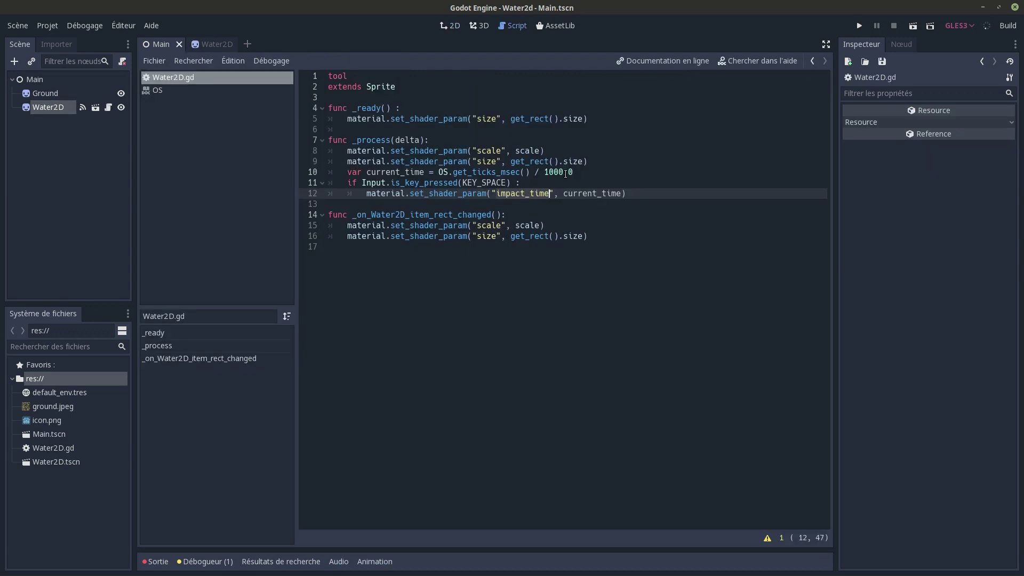
Step: Add material.set_shader_param("current_time", current_time) to _process after the current_time line
{"action": "left_click", "coordinate": [587, 172]}
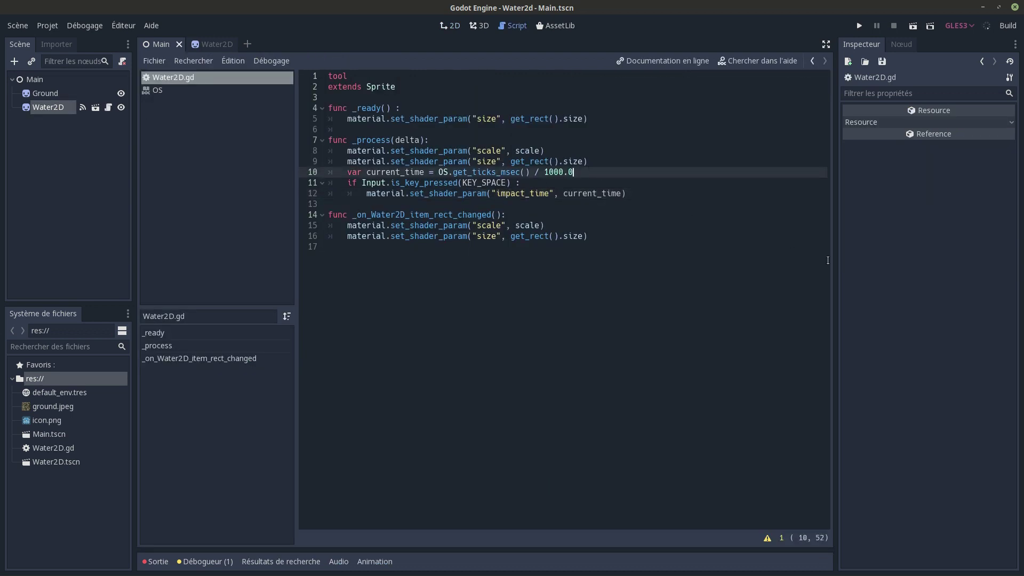
{"action": "key", "text": "Return"}
{"action": "type", "text": "ma"}
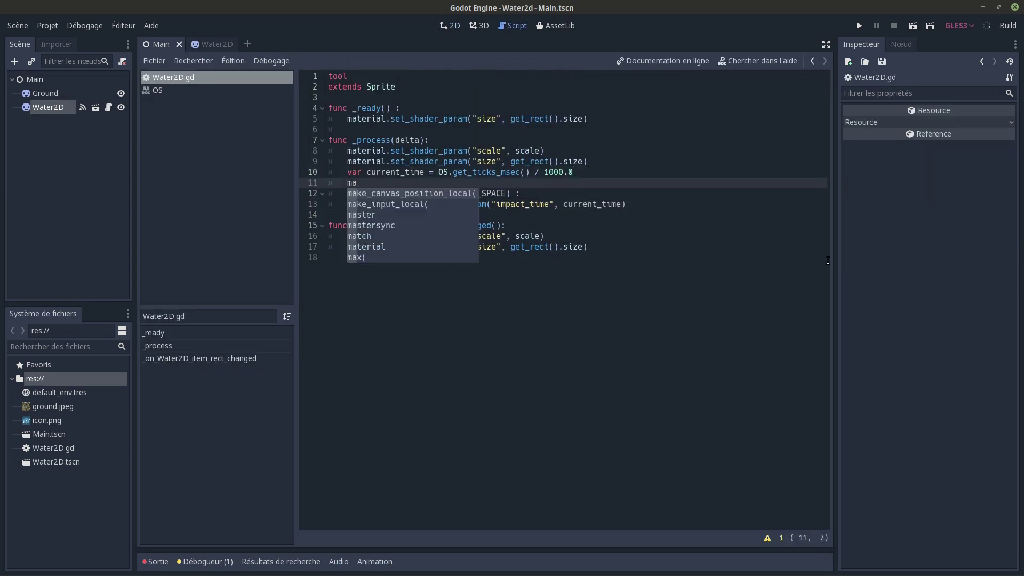
{"action": "key", "text": "Down"}
{"action": "key", "text": "Down"}
{"action": "key", "text": "Down"}
{"action": "key", "text": "Down"}
{"action": "key", "text": "Down"}
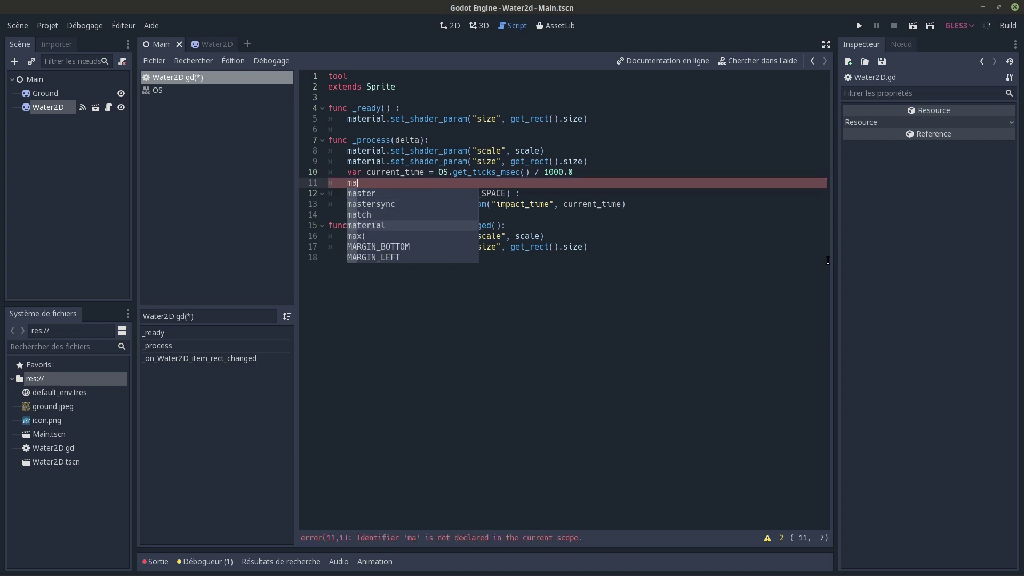
{"action": "key", "text": "Return"}
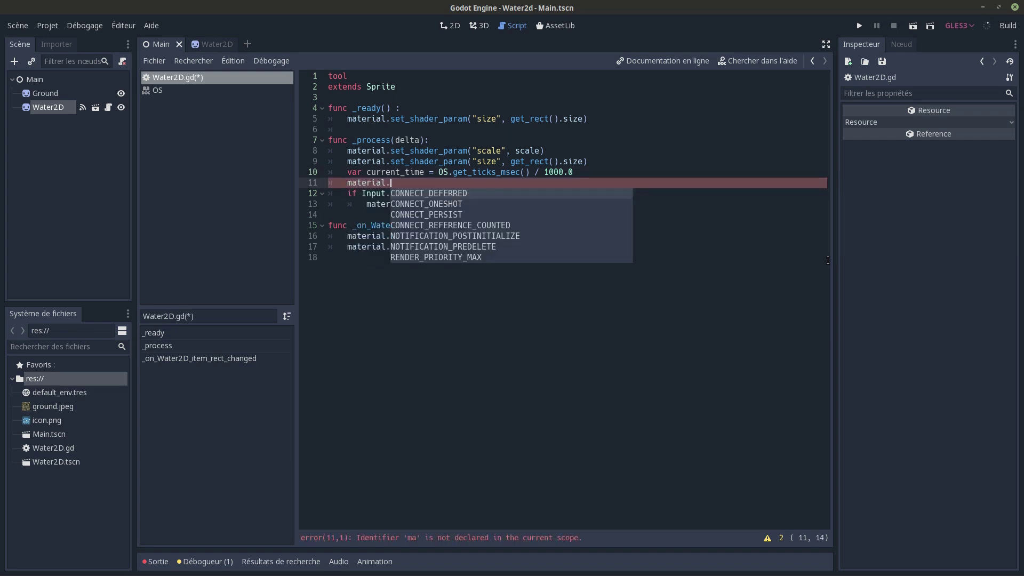
{"action": "type", "text": "set_sh"}
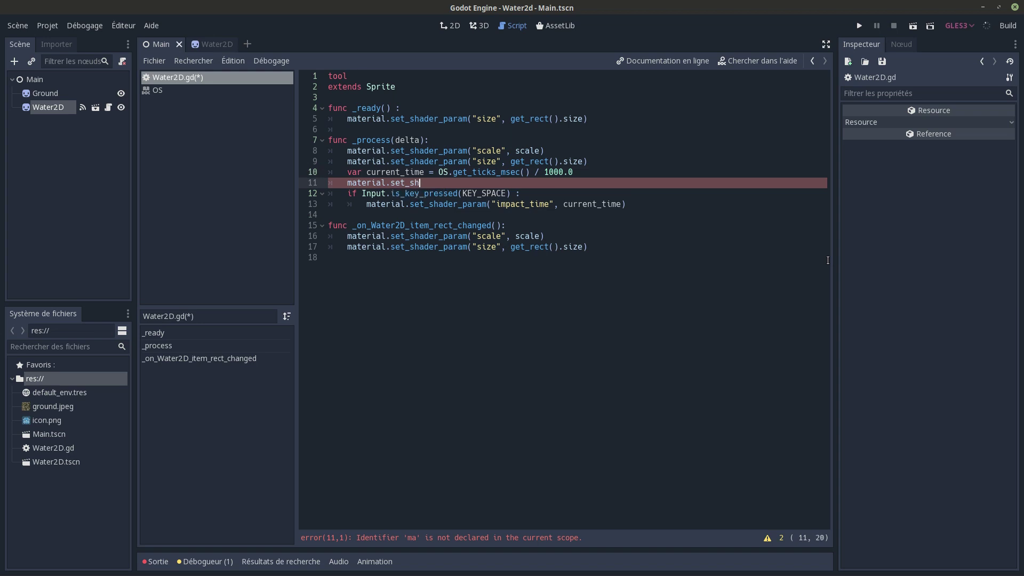
{"action": "type", "text": "ader_"}
{"action": "type", "text": "param(\""}
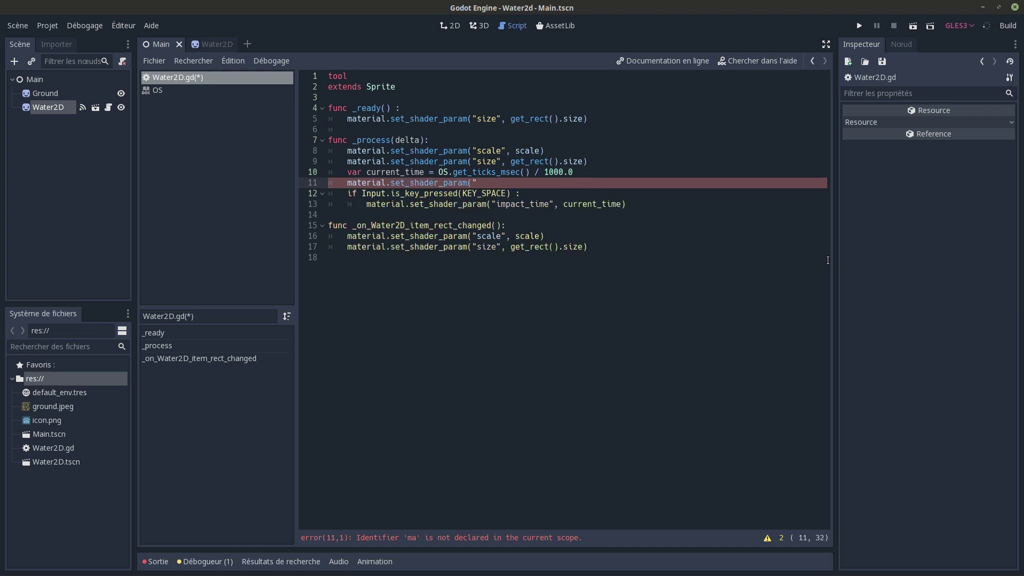
{"action": "type", "text": "current"}
{"action": "type", "text": "_time\","}
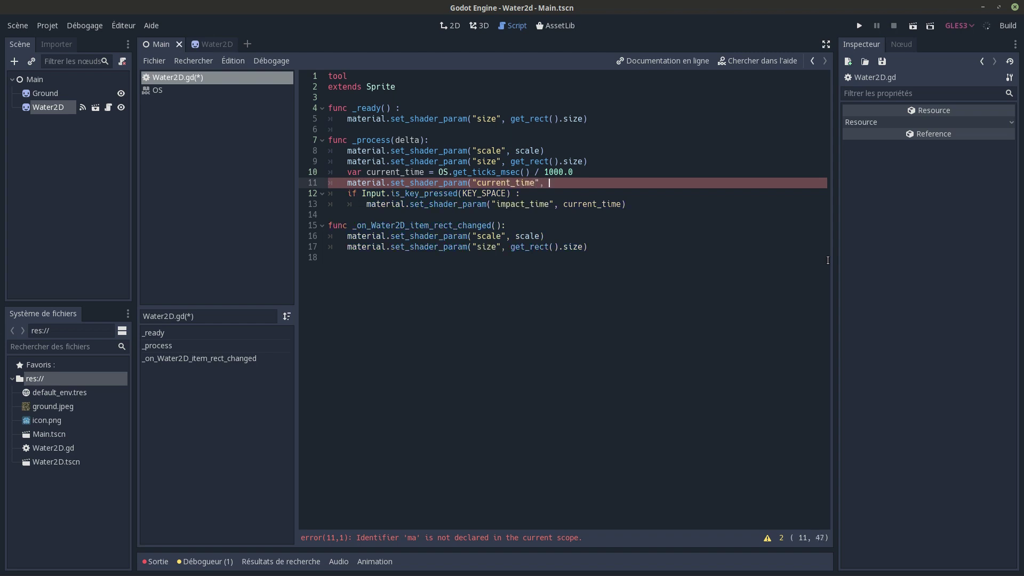
{"action": "type", "text": "r"}
{"action": "key", "text": "Return"}
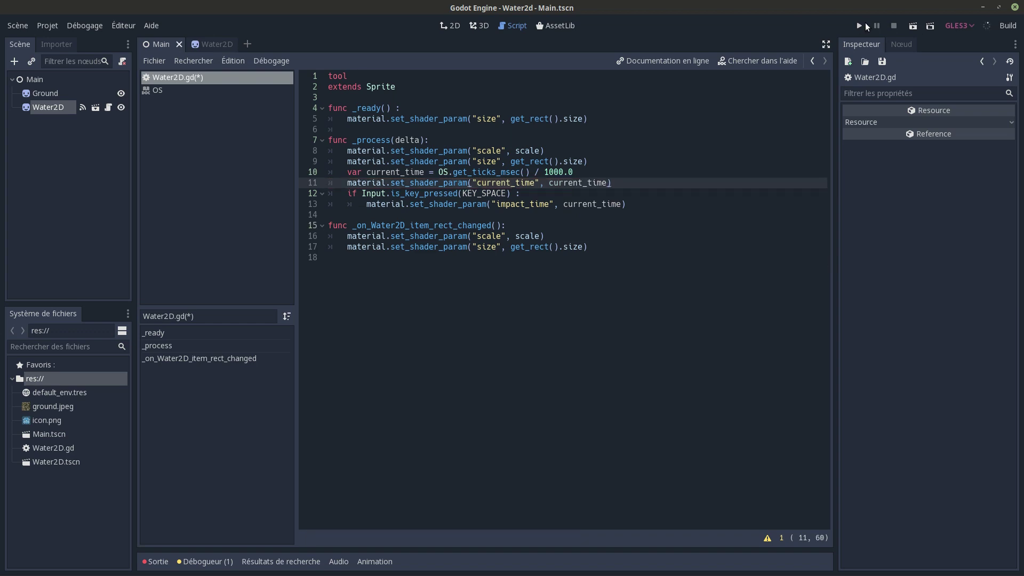
Step: Run the game to view the blue water, then stop it
{"action": "left_click", "coordinate": [860, 26]}
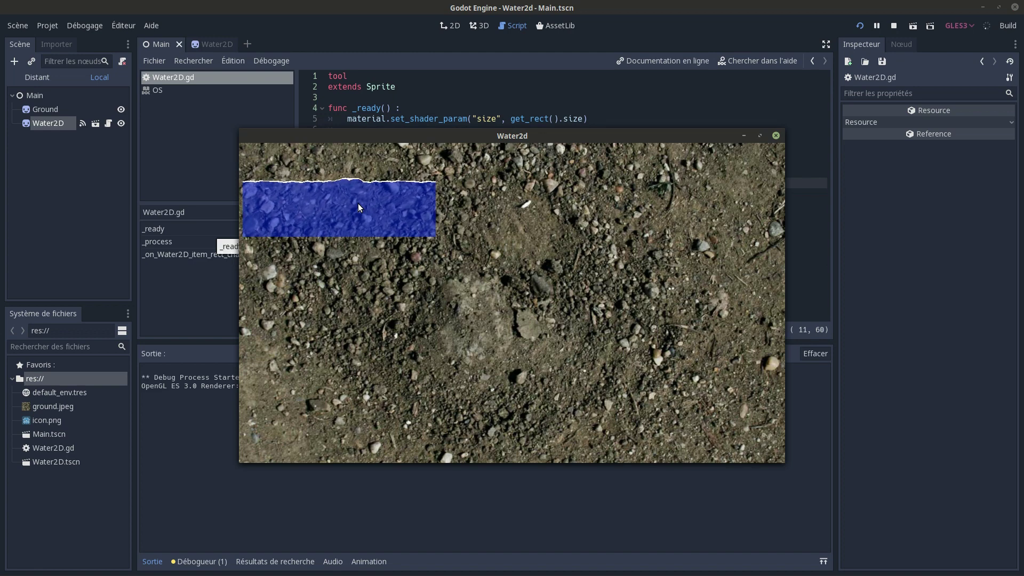
{"action": "left_click", "coordinate": [775, 135]}
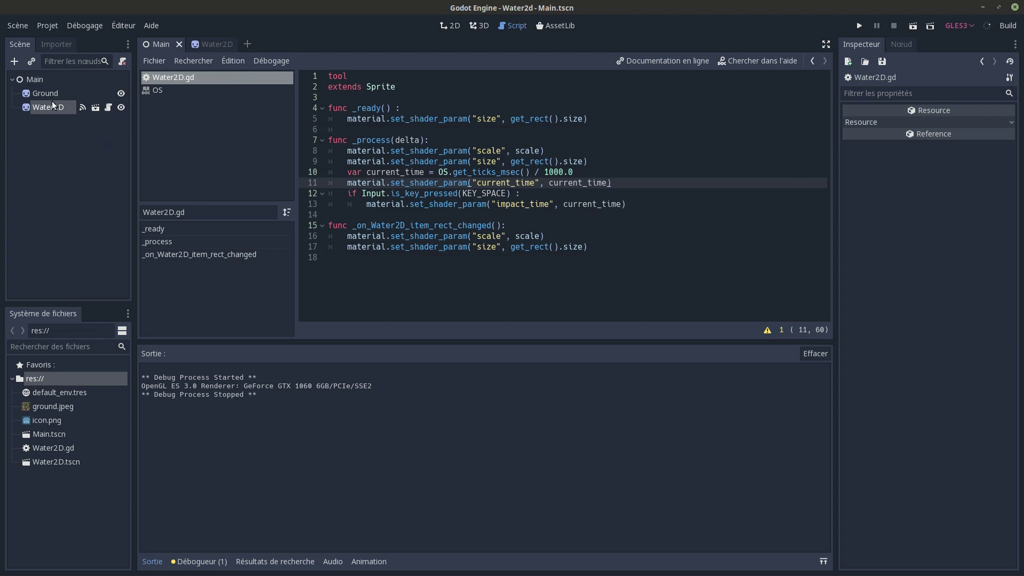
Step: Set the Shader Param Wave Time Attenuation to 0.1, save the scene, and test-run it
{"action": "left_click", "coordinate": [95, 109]}
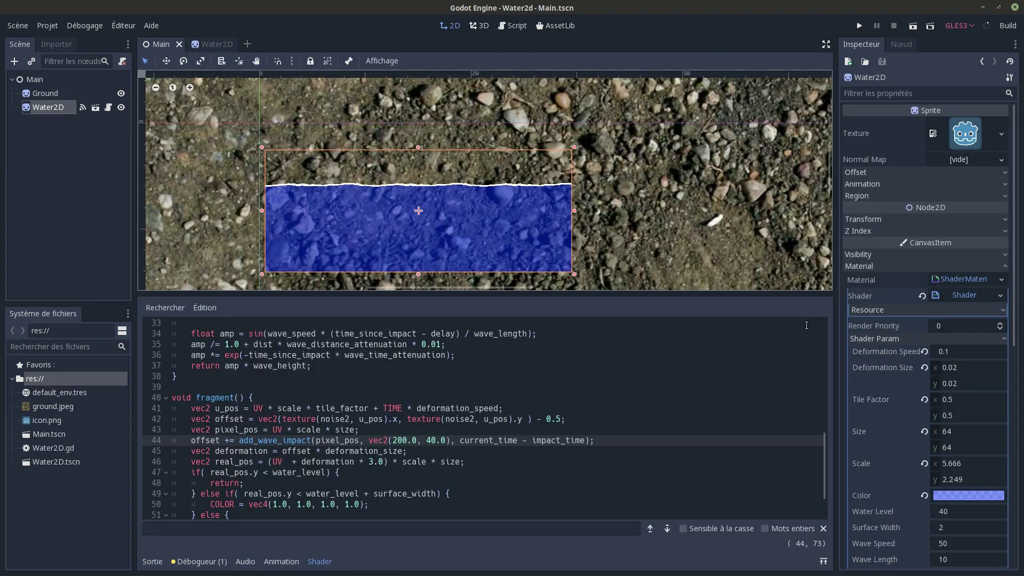
{"action": "scroll", "coordinate": [907, 459], "scroll_direction": "down", "scroll_amount": 3}
{"action": "scroll", "coordinate": [917, 509], "scroll_direction": "down", "scroll_amount": 3}
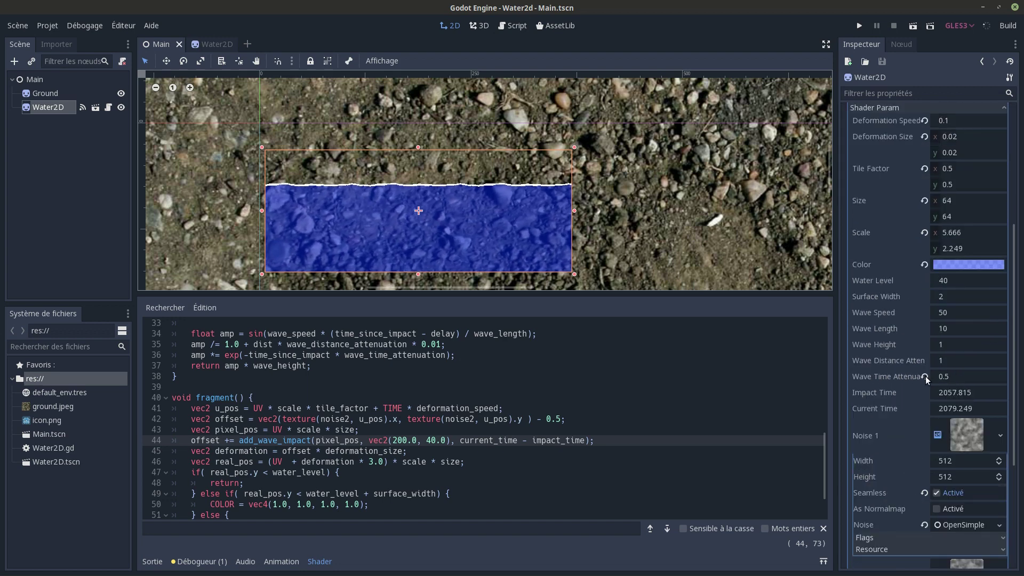
{"action": "left_click", "coordinate": [924, 376]}
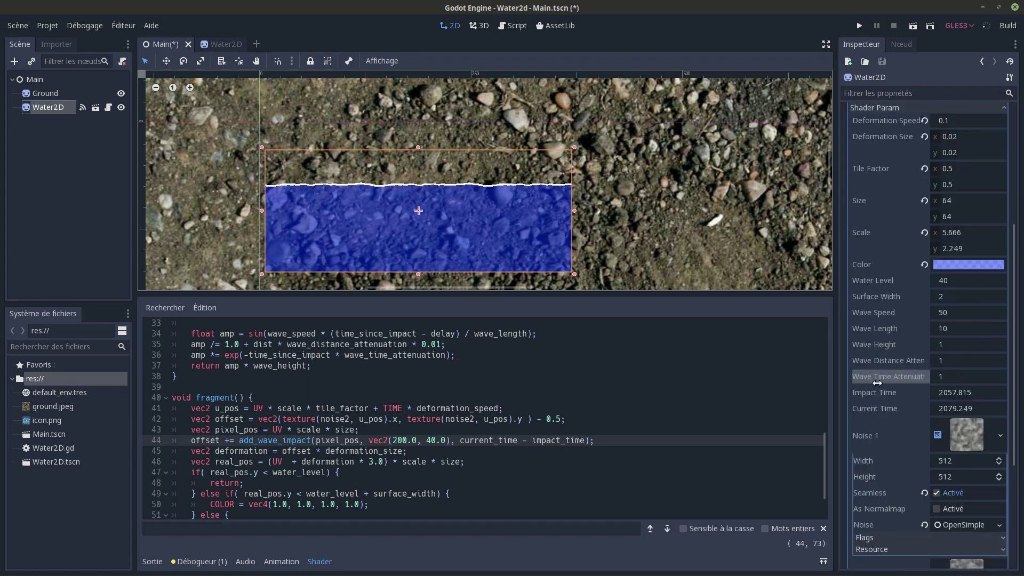
{"action": "left_click", "coordinate": [966, 376]}
{"action": "type", "text": "0.1"}
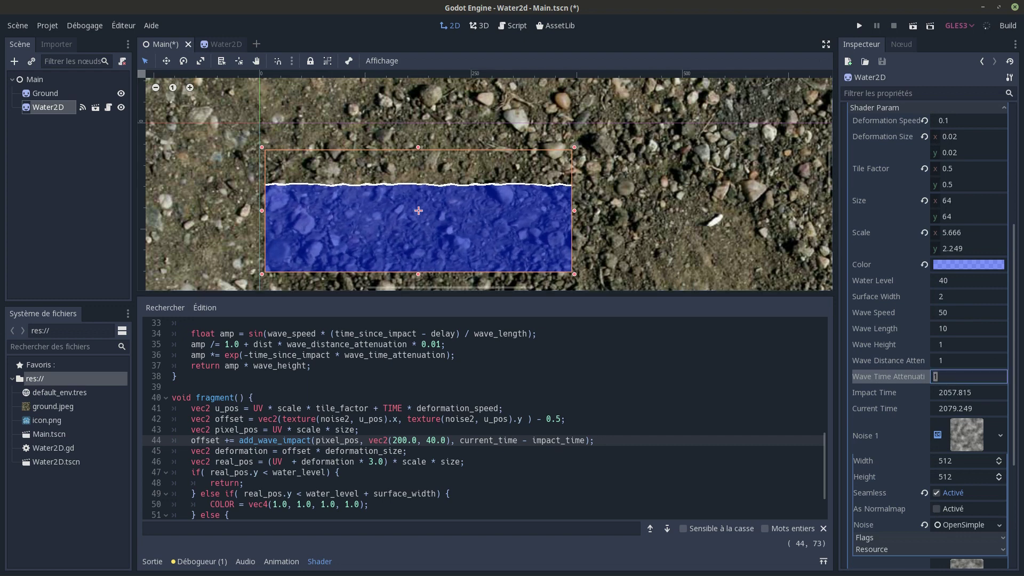
{"action": "key", "text": "Return"}
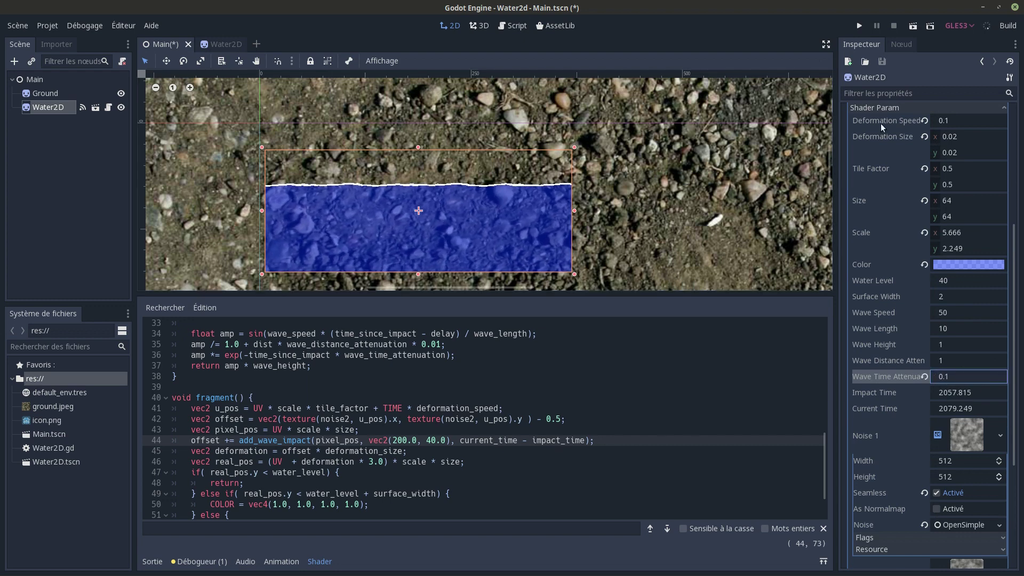
{"action": "key", "text": "ctrl+s"}
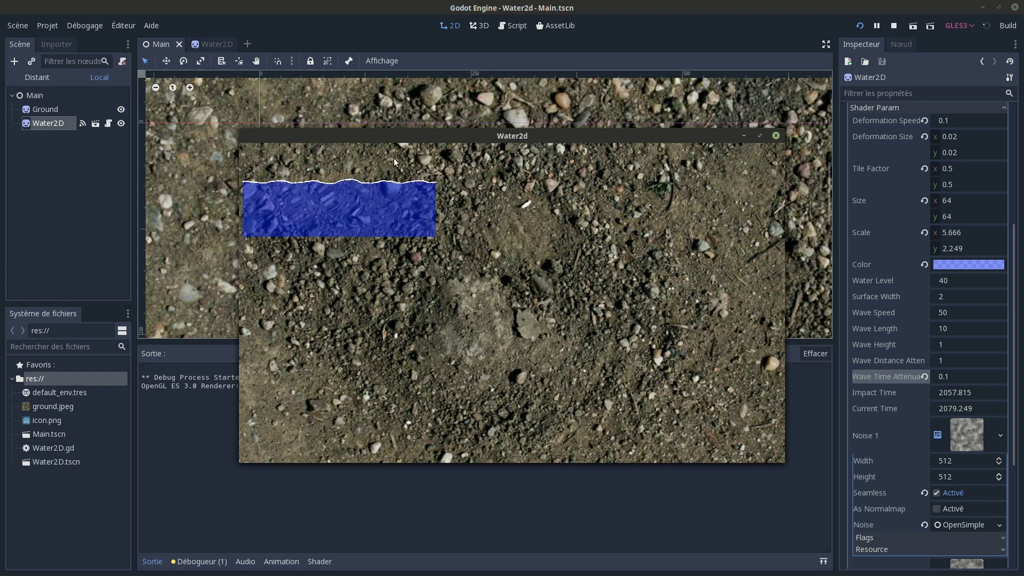
{"action": "left_click", "coordinate": [776, 135]}
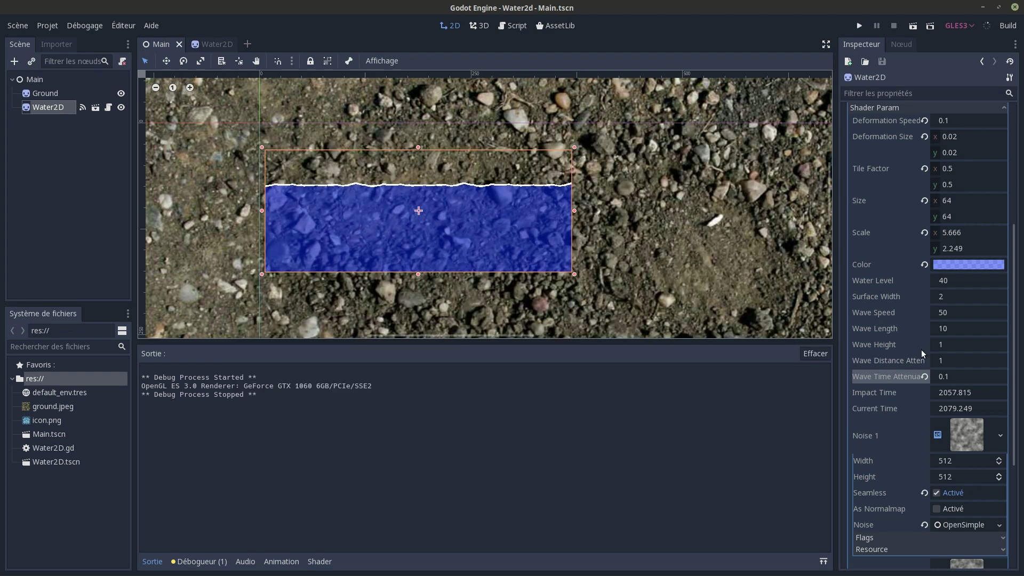
Step: Revert Wave Time Attenuation to 1, set Wave Speed to 200, and run the game
{"action": "left_click", "coordinate": [924, 377]}
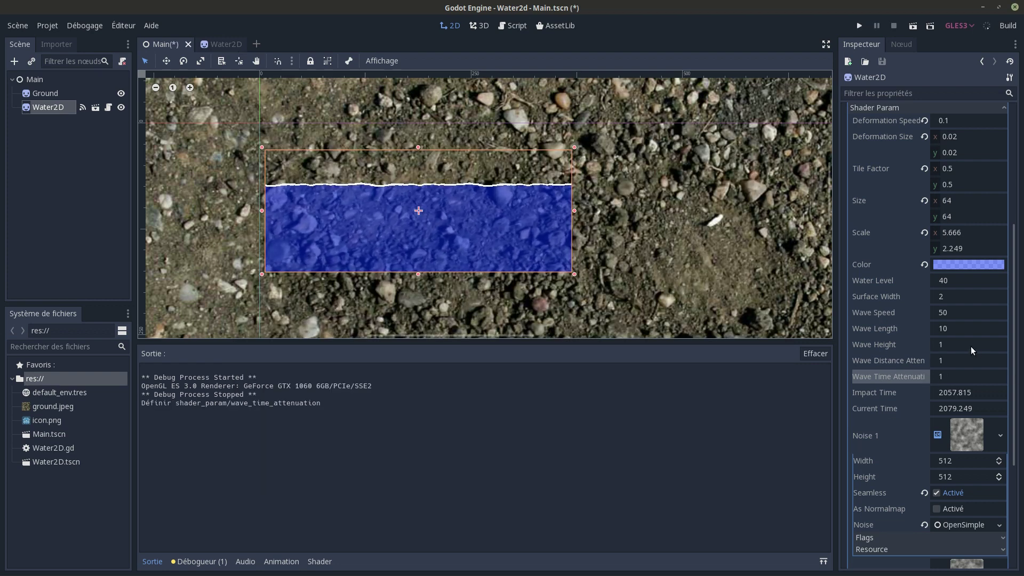
{"action": "left_click", "coordinate": [952, 315]}
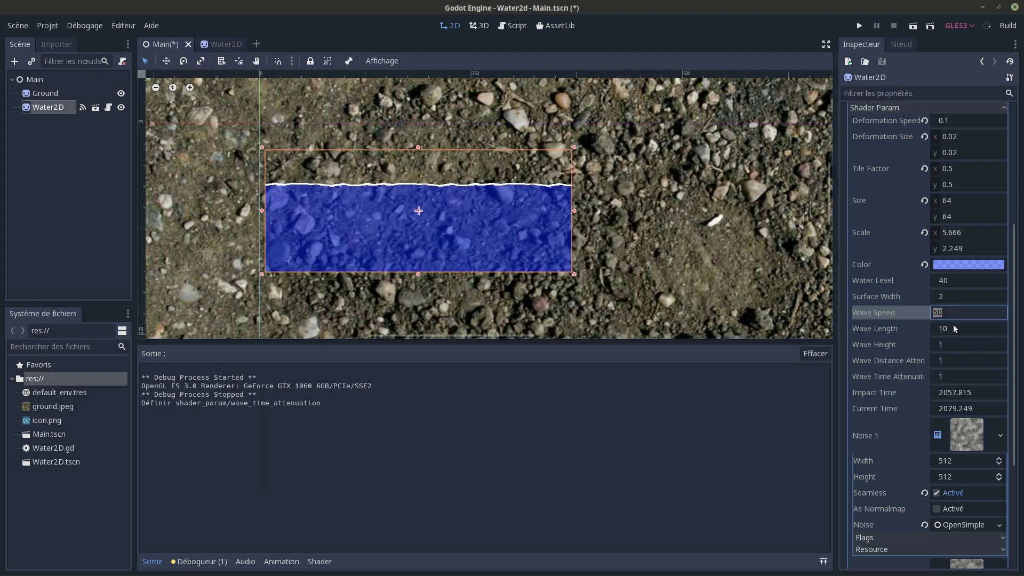
{"action": "type", "text": "200"}
{"action": "key", "text": "Return"}
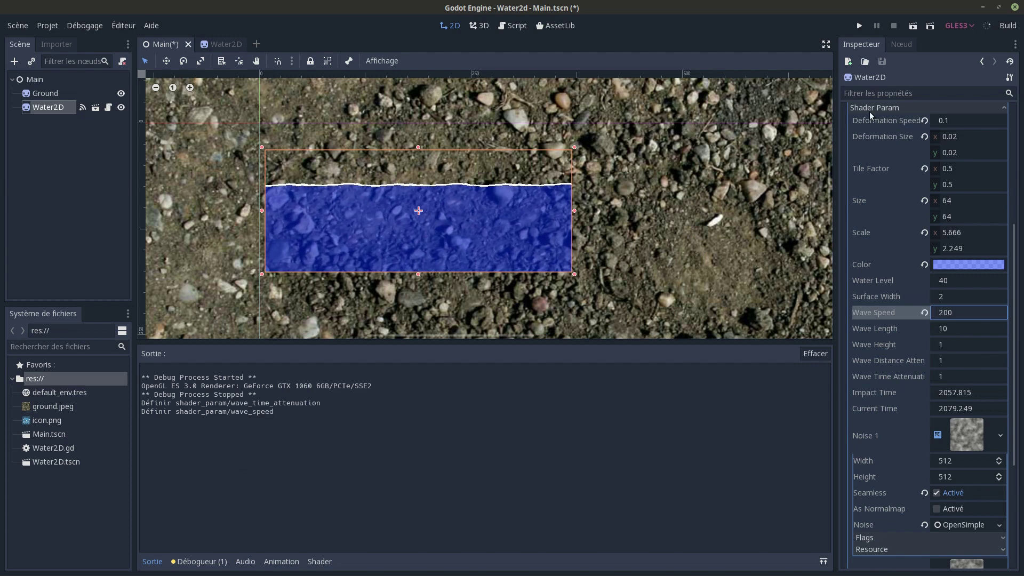
{"action": "left_click", "coordinate": [858, 26]}
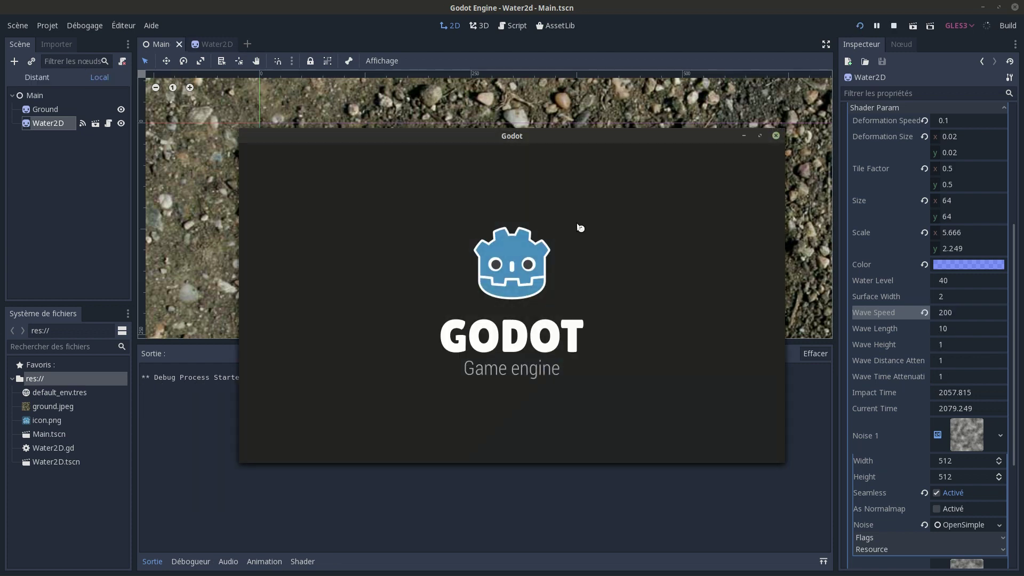